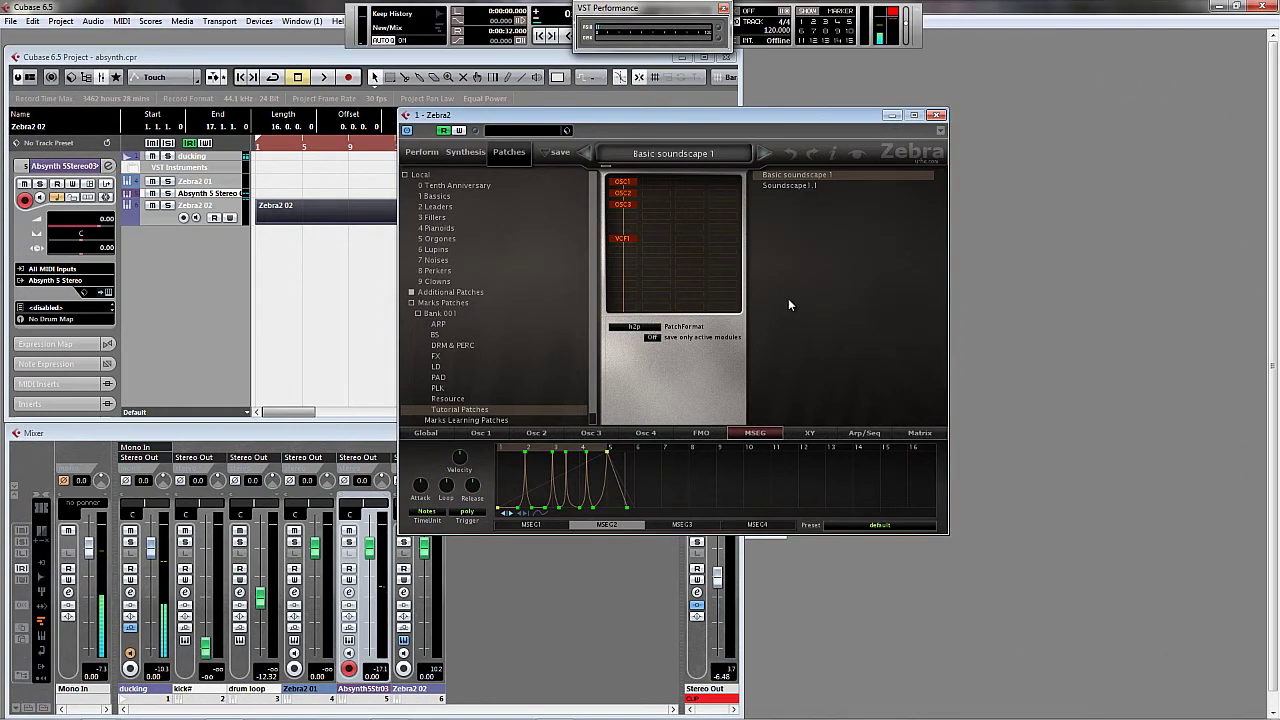
Minimise the synth window, widen the project and mixer windows across the screen, and stack them without a gap
left_click(892, 116)
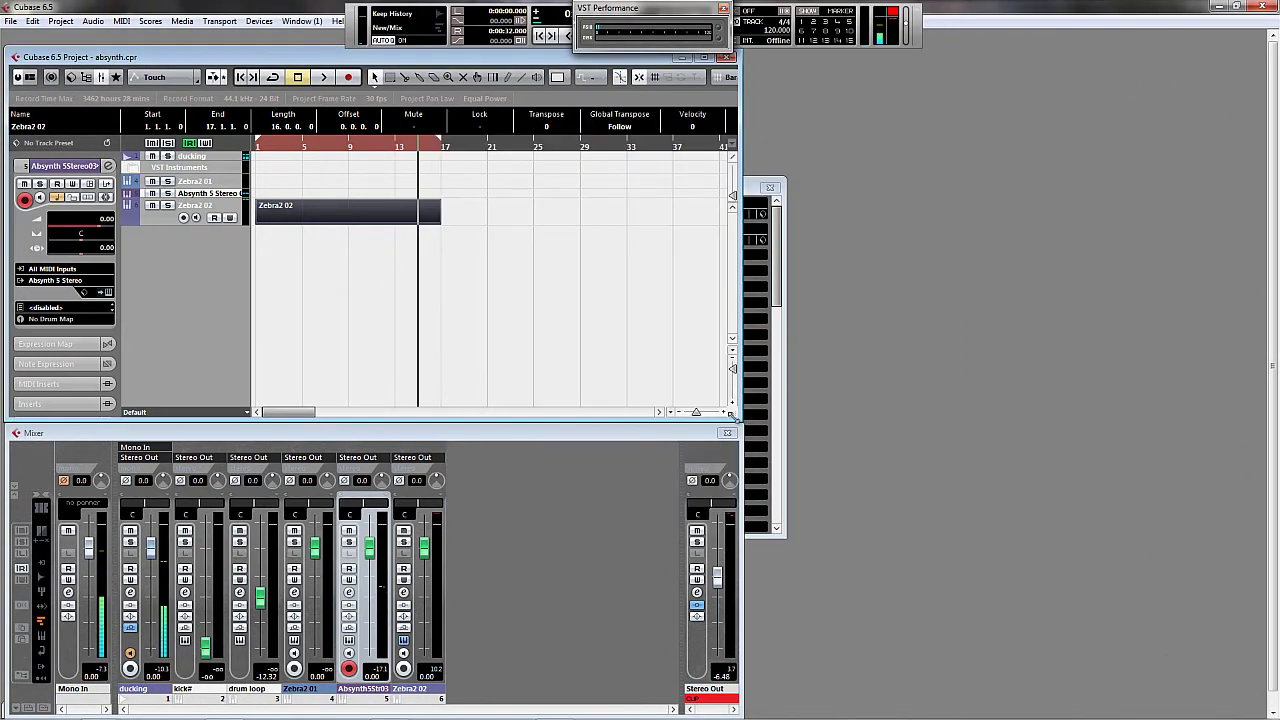
left_click_drag(732, 416, 1264, 258)
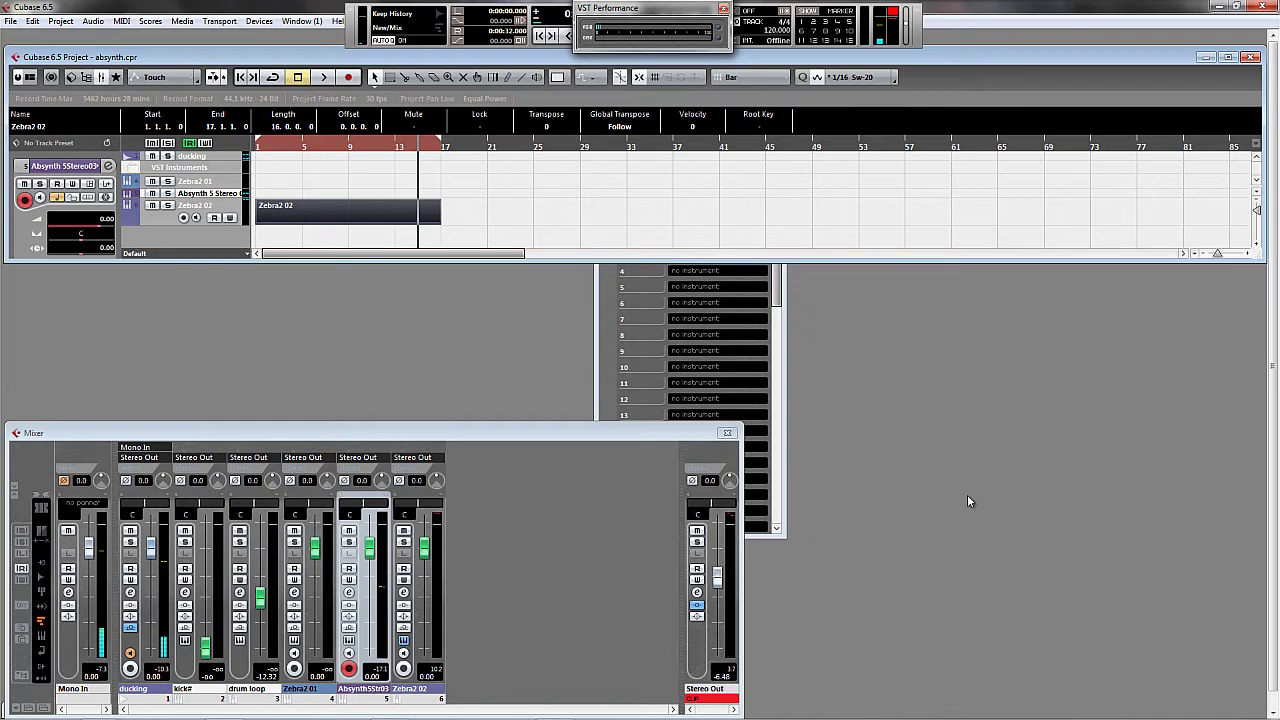
left_click_drag(742, 536, 1266, 519)
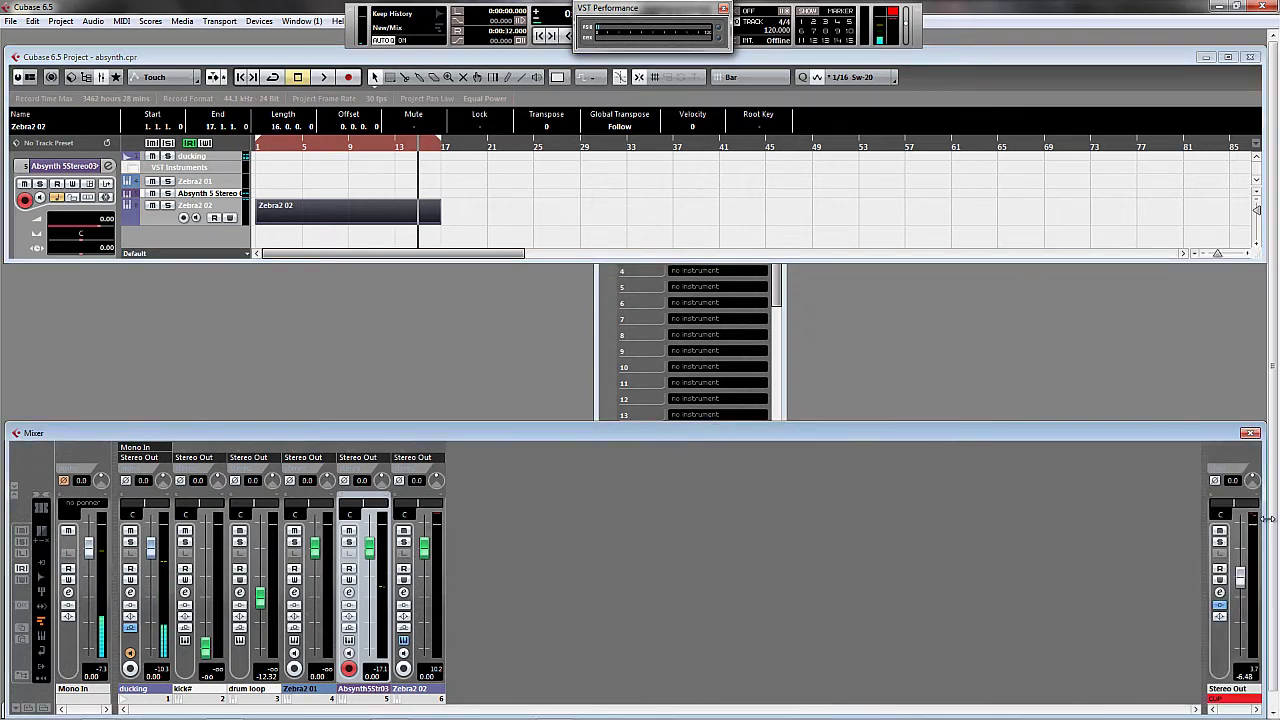
left_click_drag(391, 437, 388, 411)
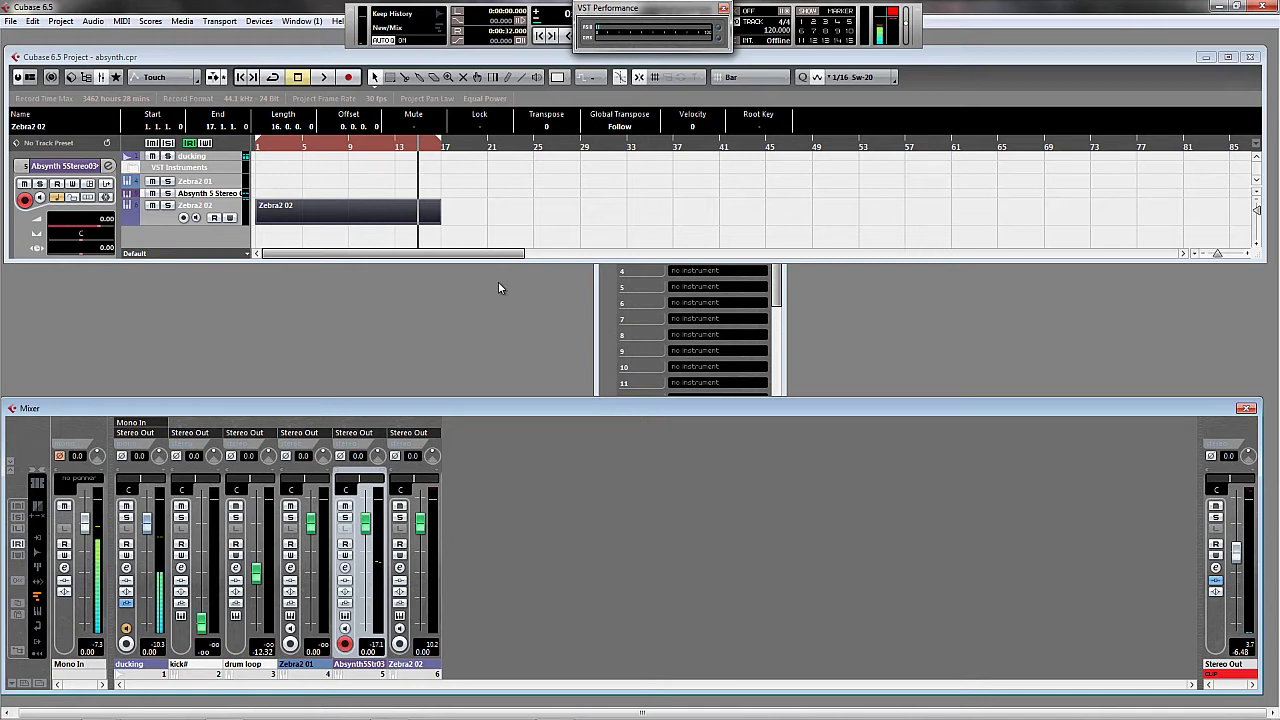
left_click_drag(499, 261, 511, 401)
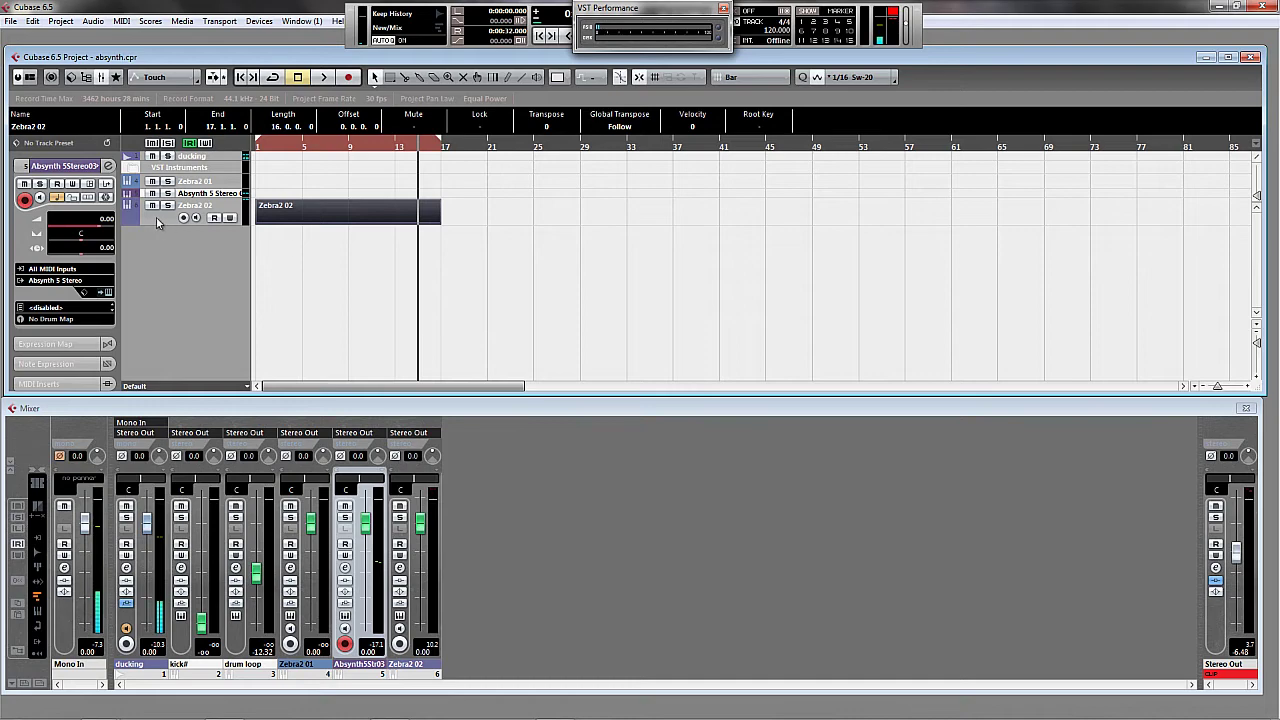
Bring up the Zebra2 02 track's synth and play the track while showing the Synthesis page and the MSEG1 envelope
left_click(156, 217)
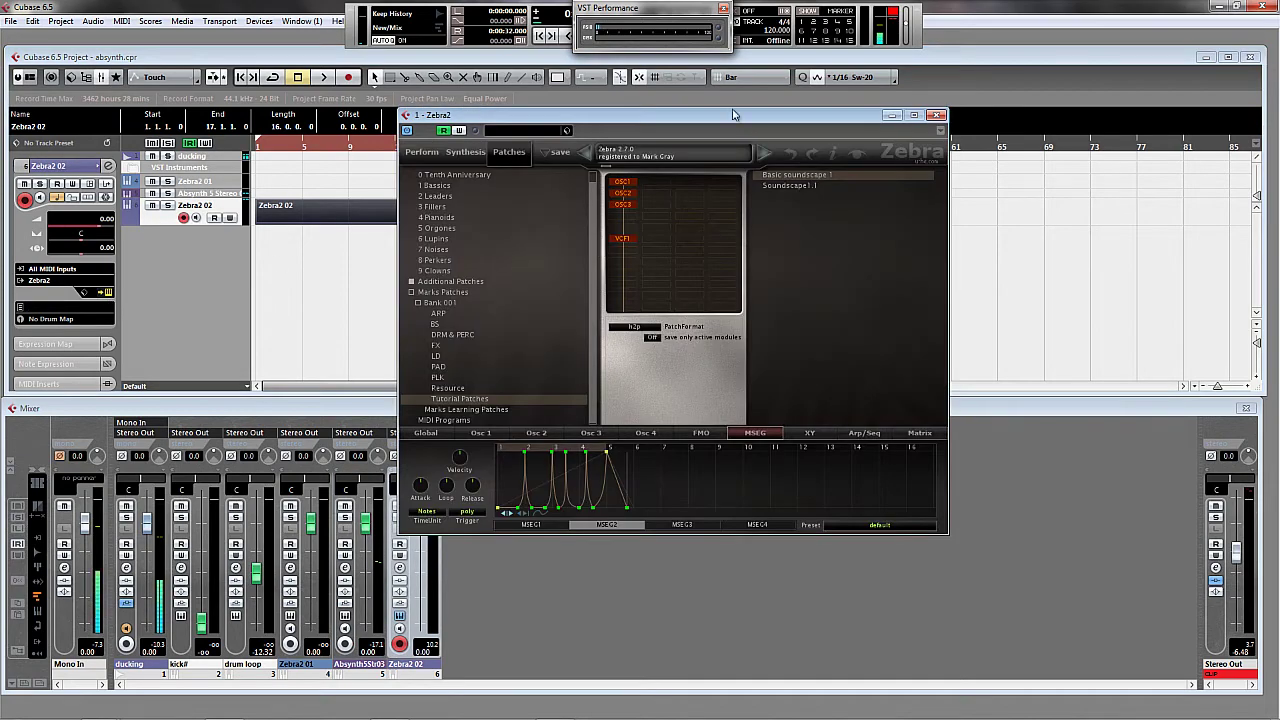
left_click_drag(732, 115, 783, 194)
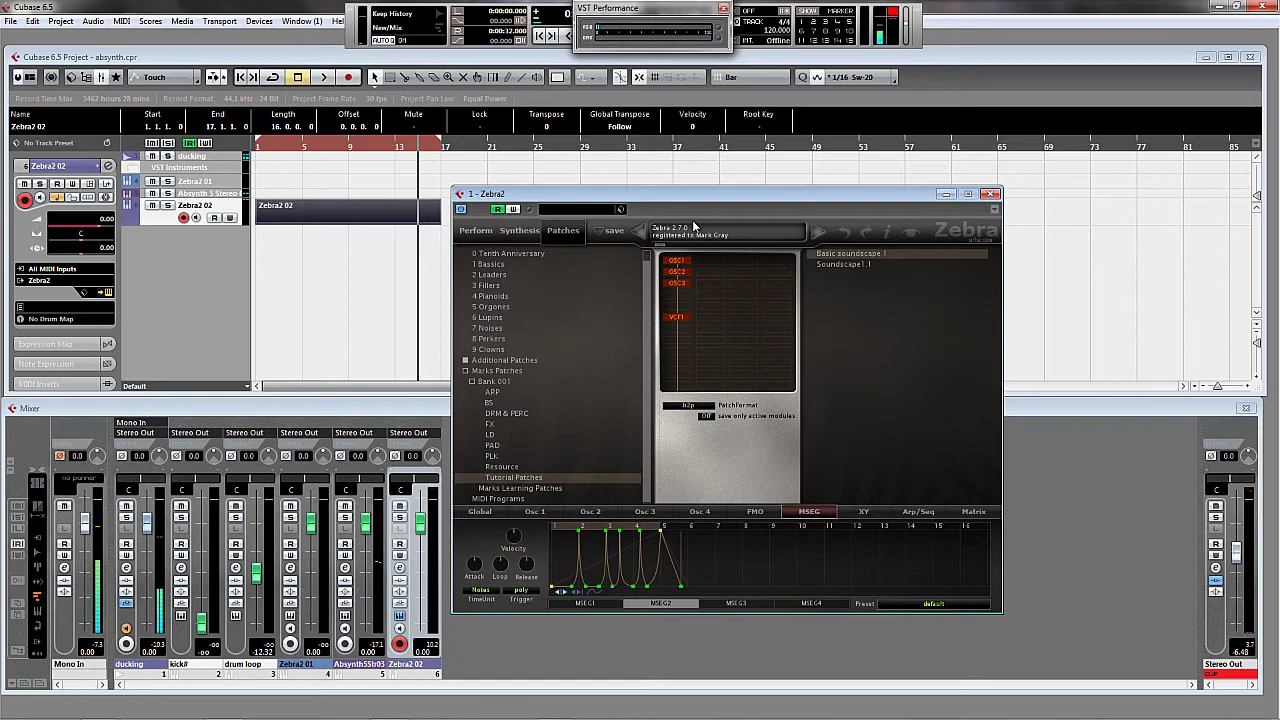
key("space")
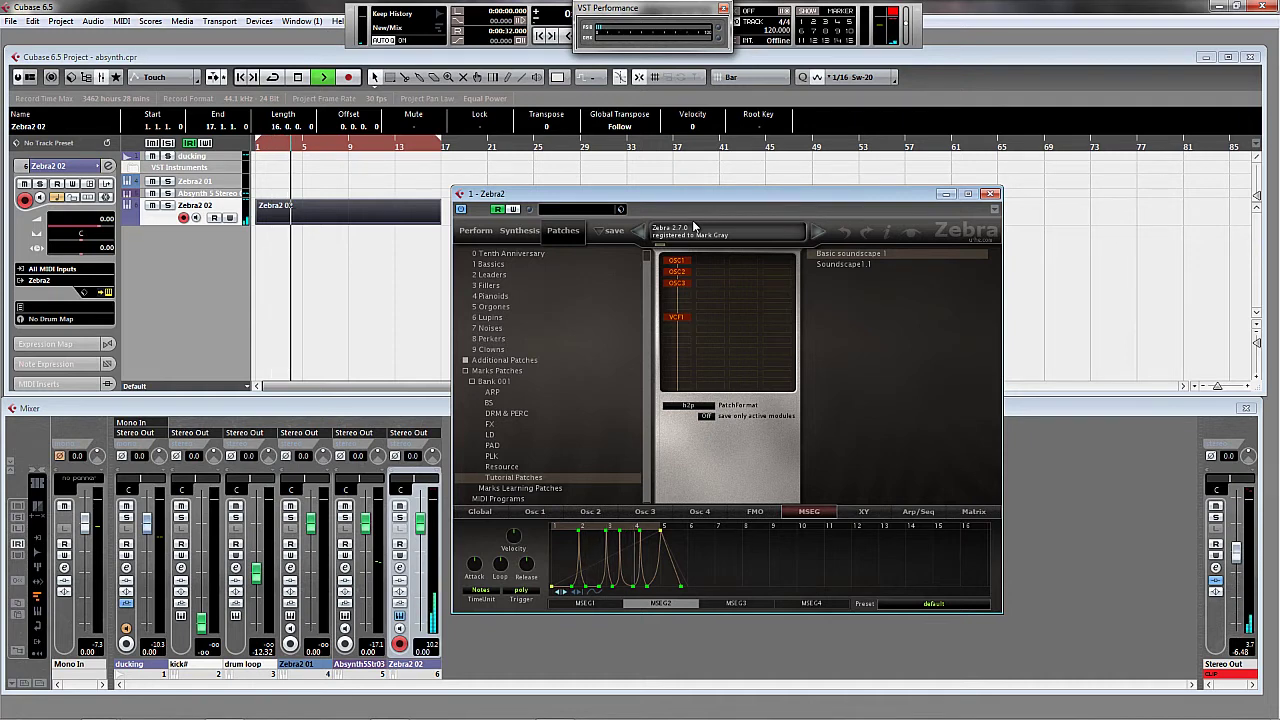
left_click(521, 234)
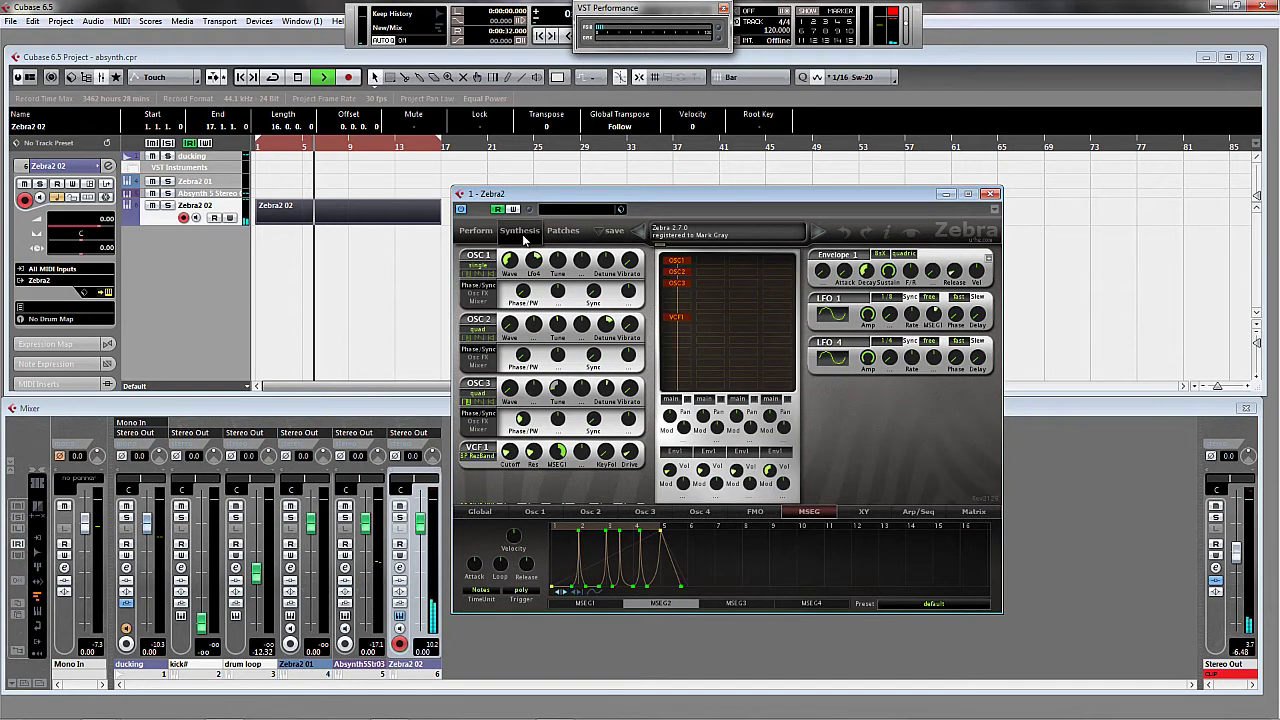
left_click(598, 603)
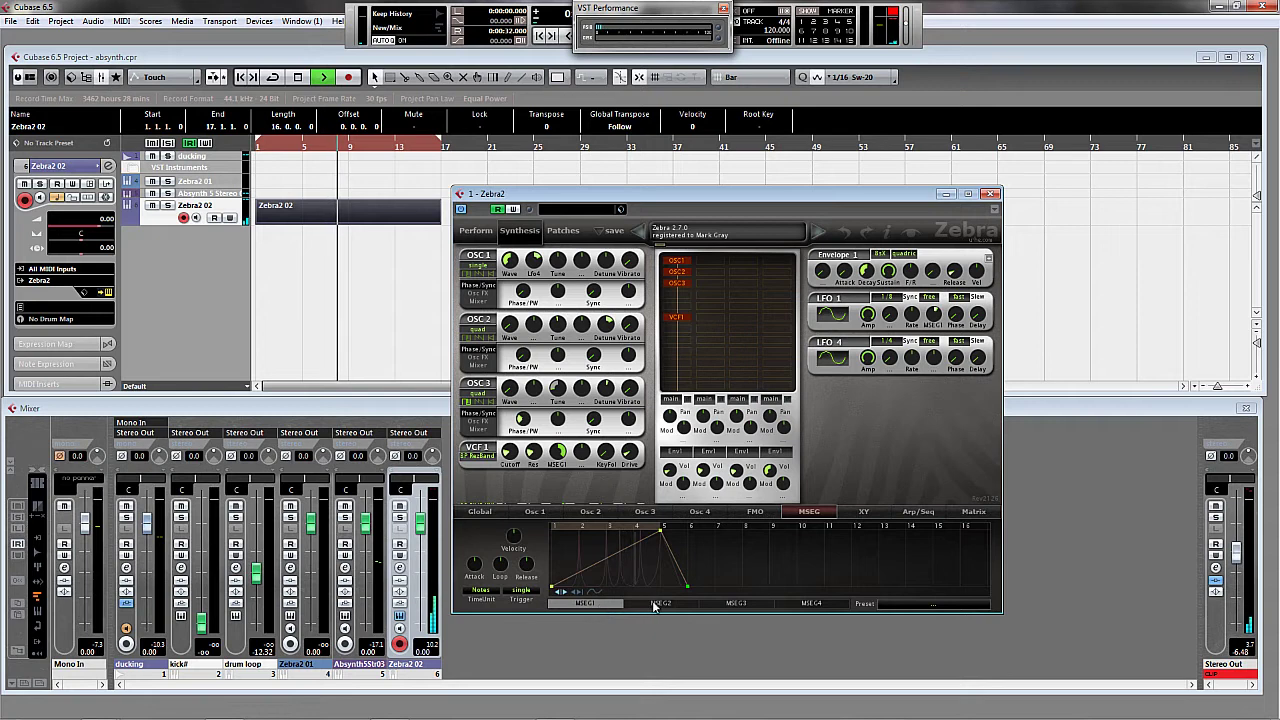
key("space")
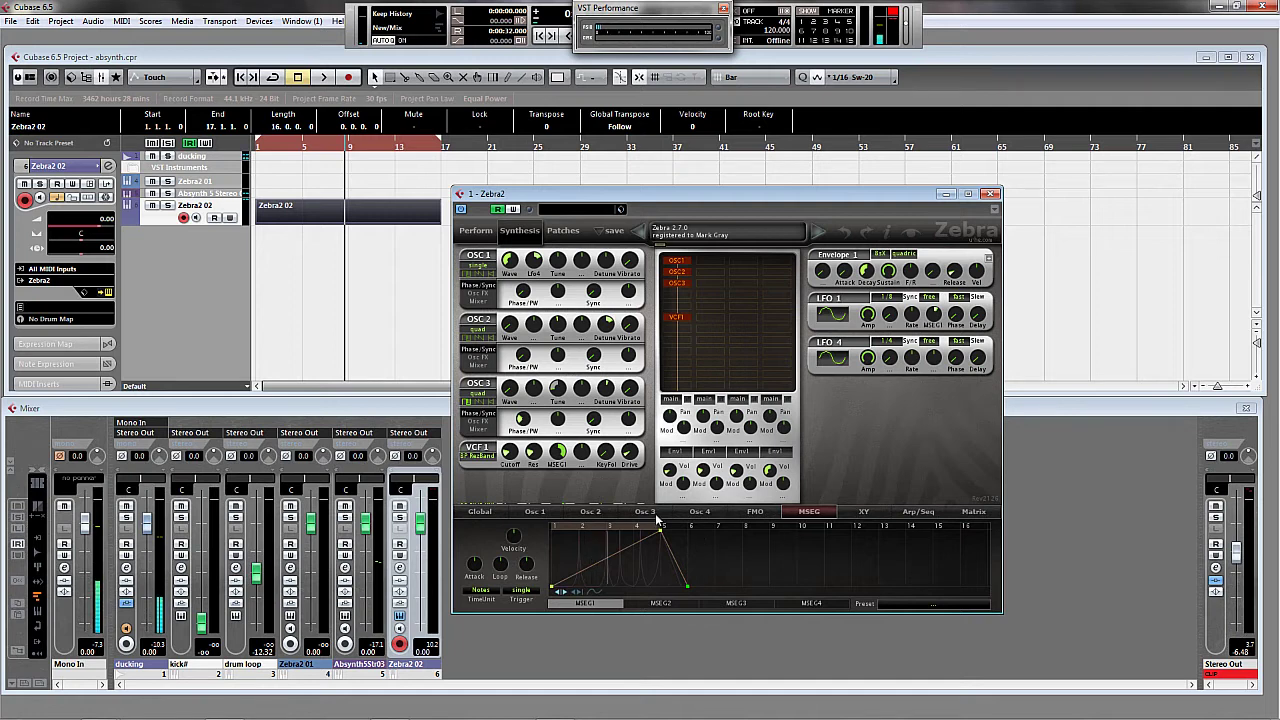
Stretch the MSEG1 envelope so it peaks at 16 and ends at 17, and audition it from the project start
left_click_drag(688, 586, 922, 617)
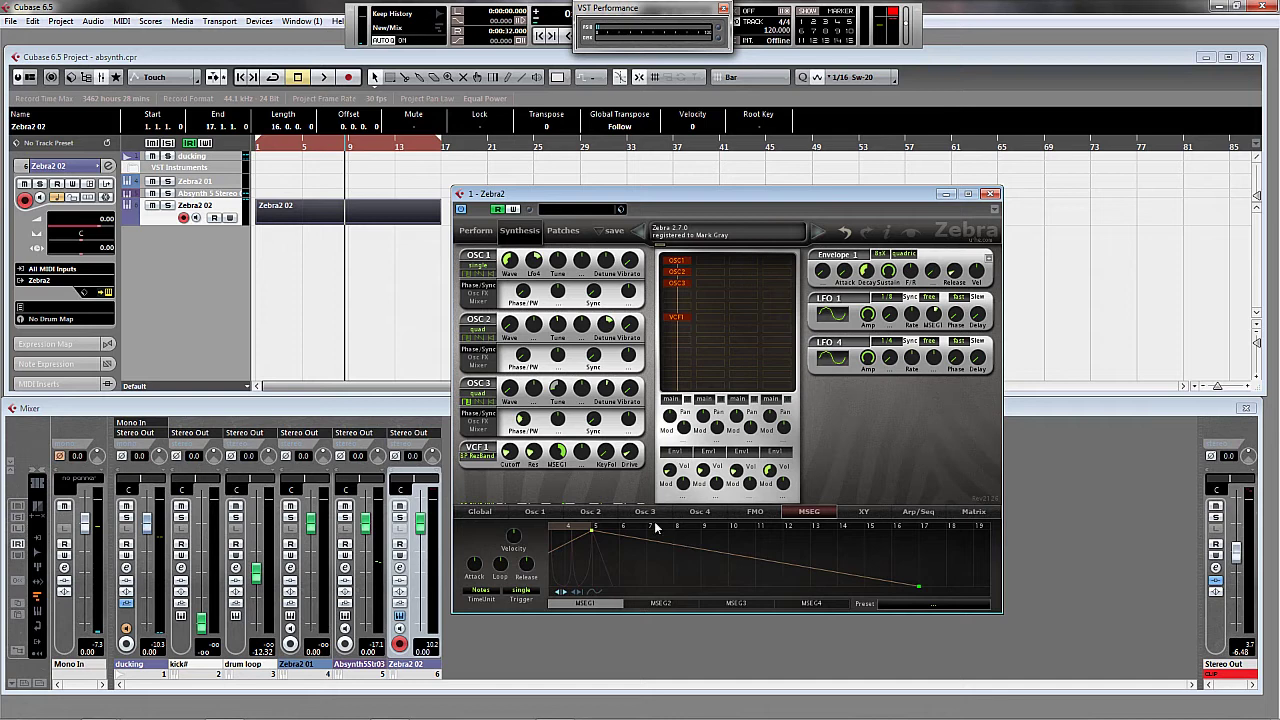
left_click_drag(592, 530, 893, 533)
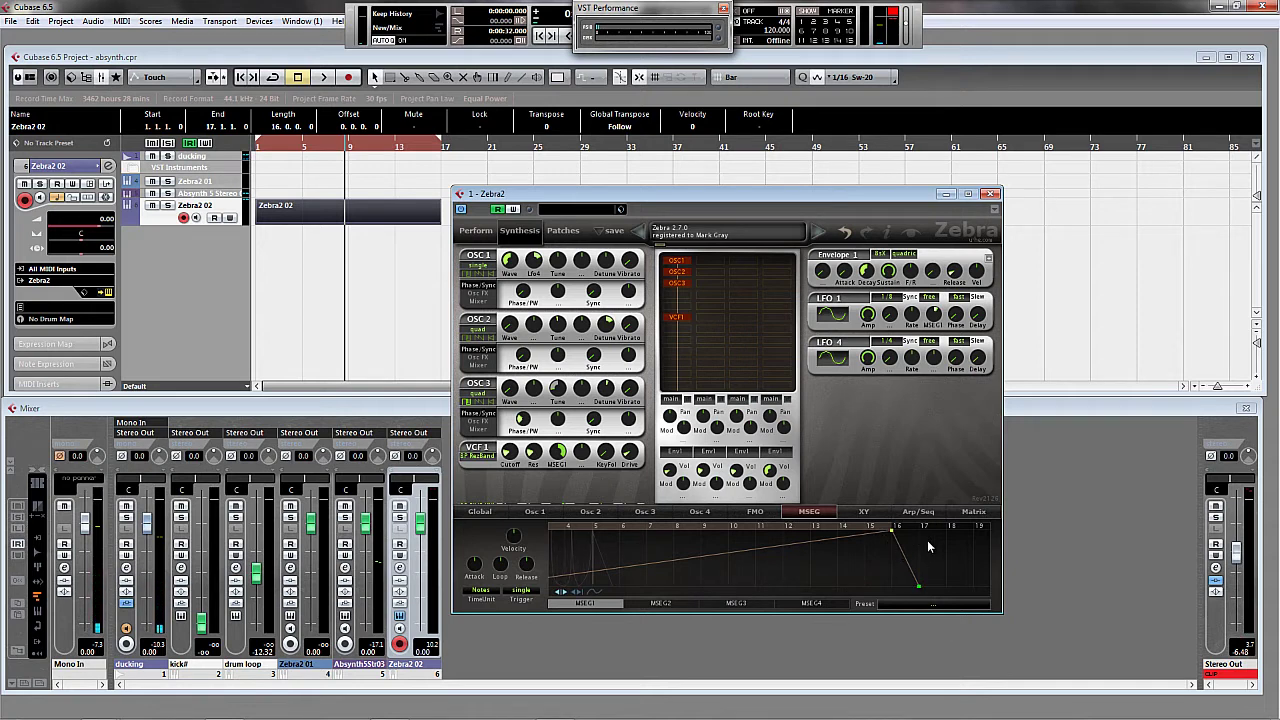
key("Home")
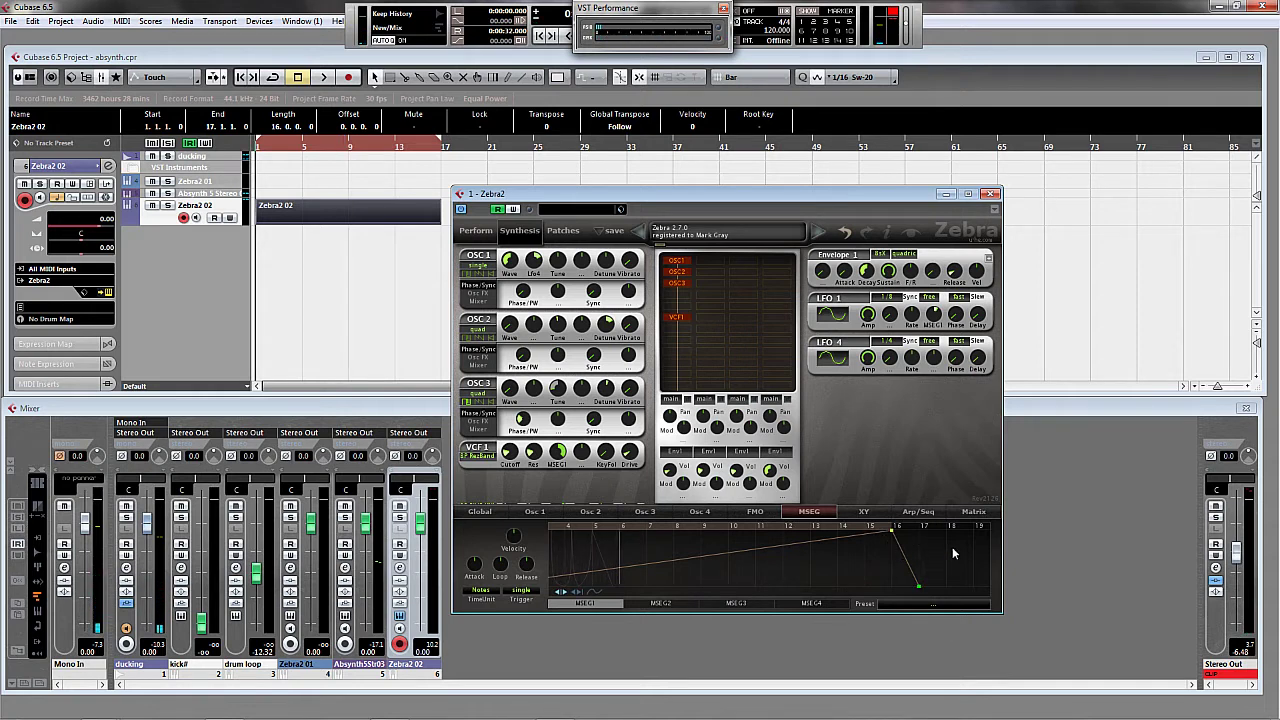
key("space")
scroll(595, 546, "left", 3)
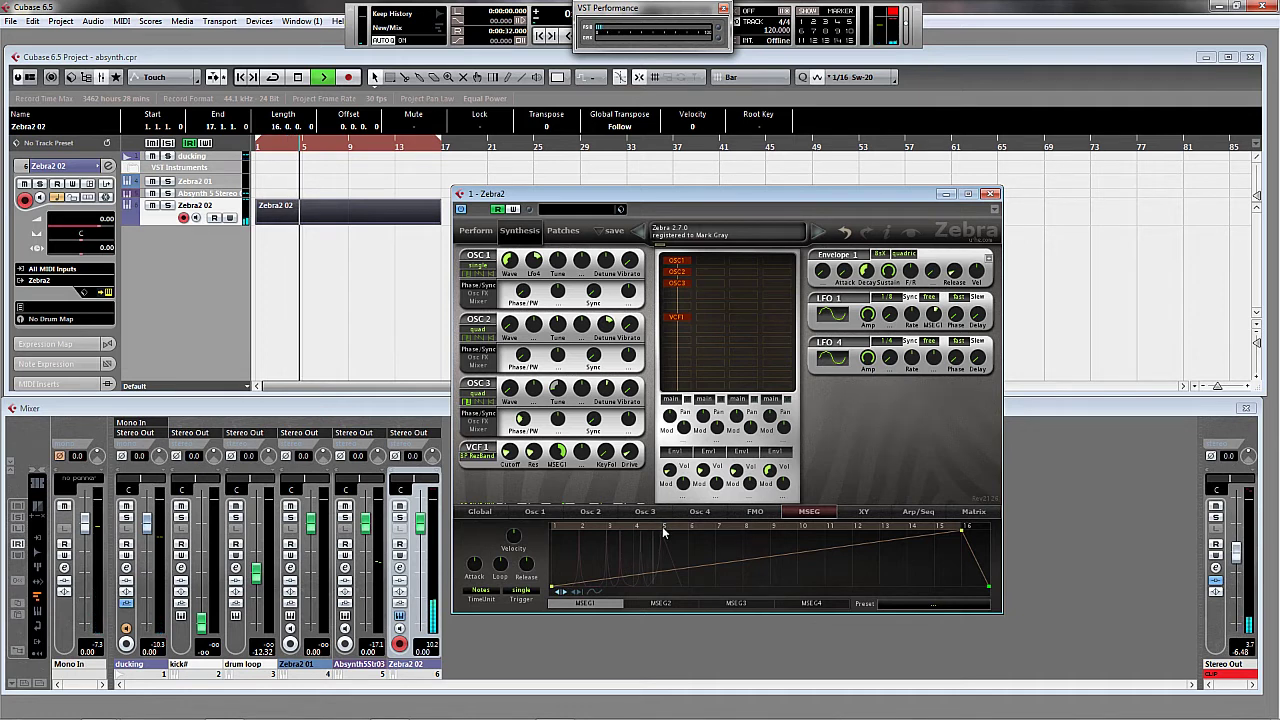
key("space")
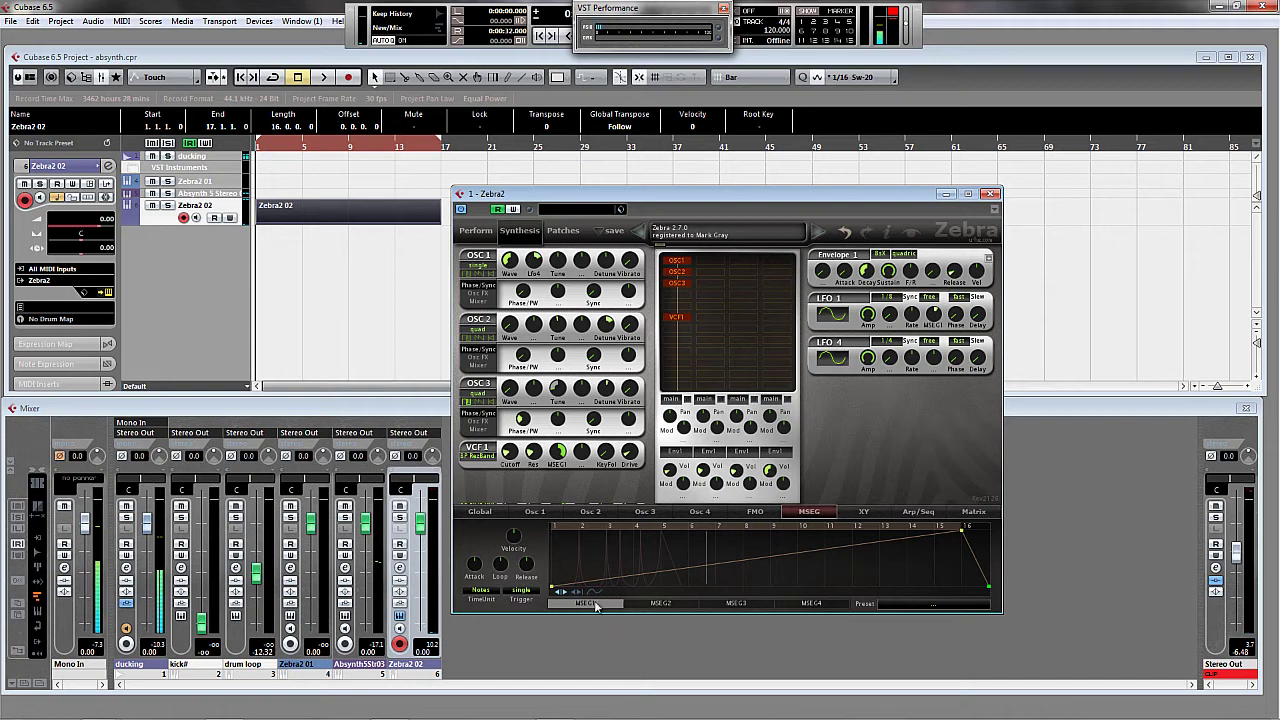
Display the MSEG2 envelope, move OSC2 into the second lane of the module grid, and mute VCF1, OSC3 and OSC1
left_click(661, 603)
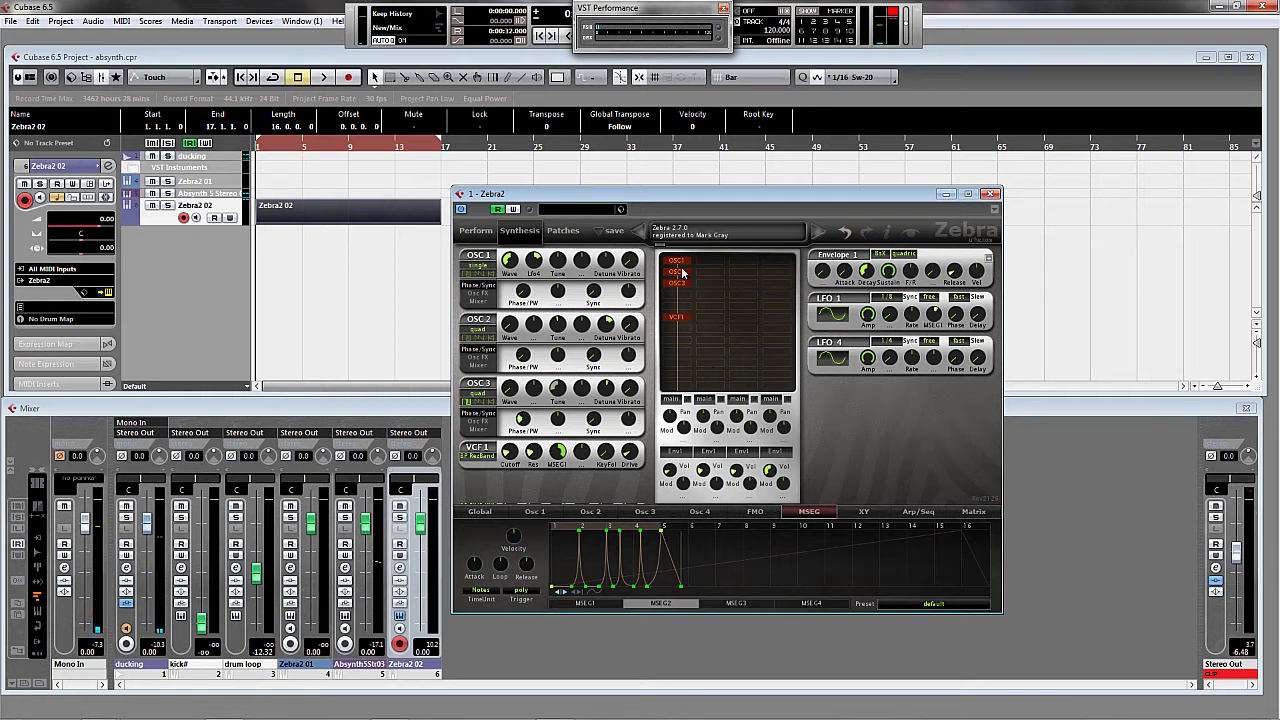
left_click_drag(682, 275, 709, 271)
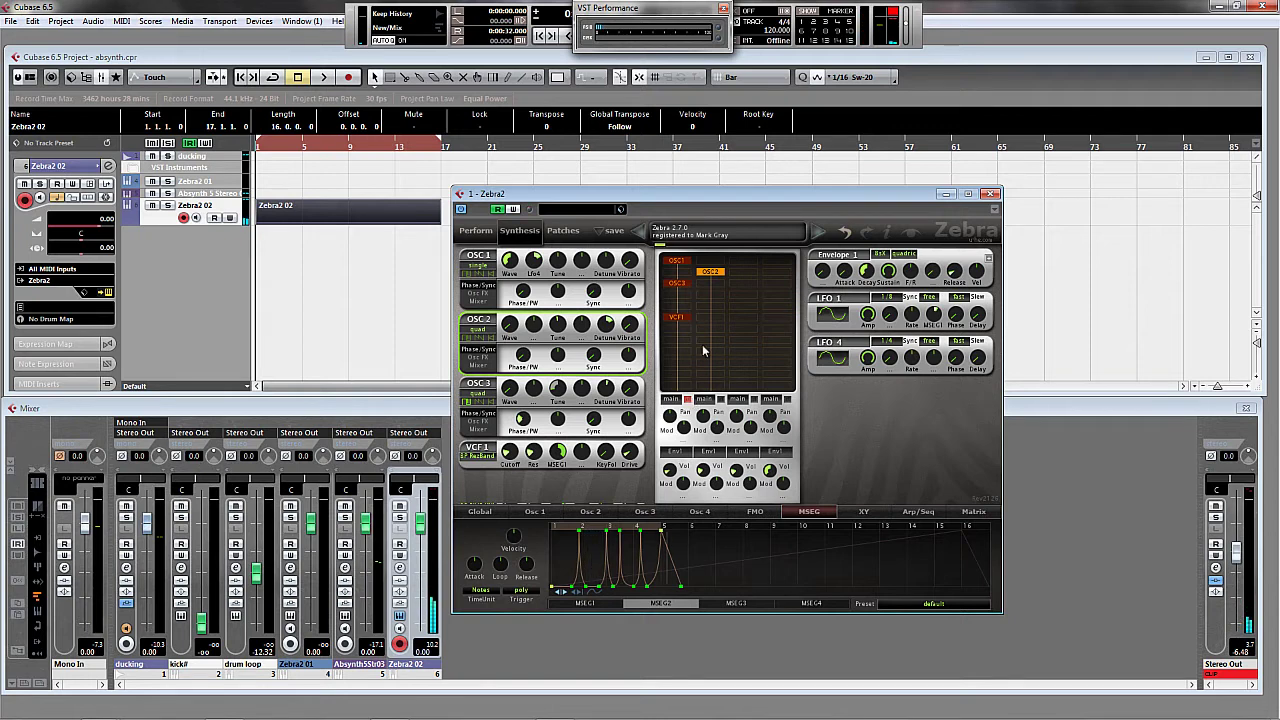
double_click(678, 318)
double_click(679, 286)
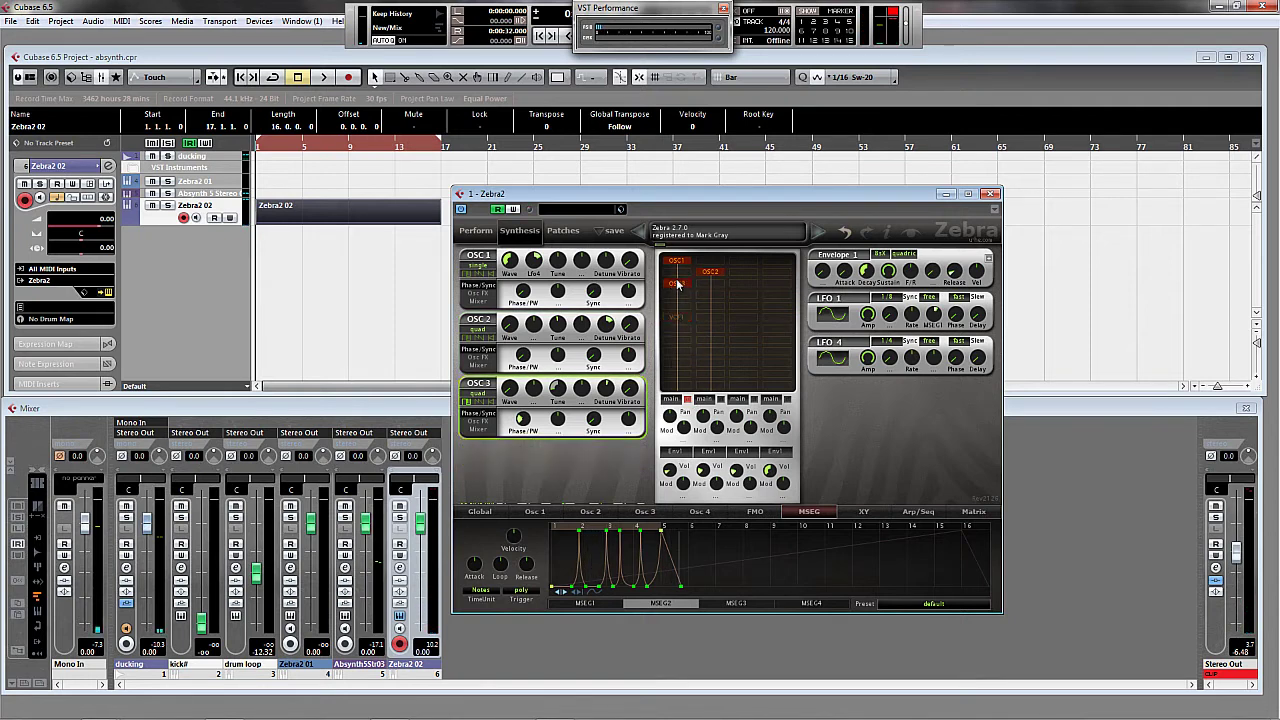
double_click(680, 266)
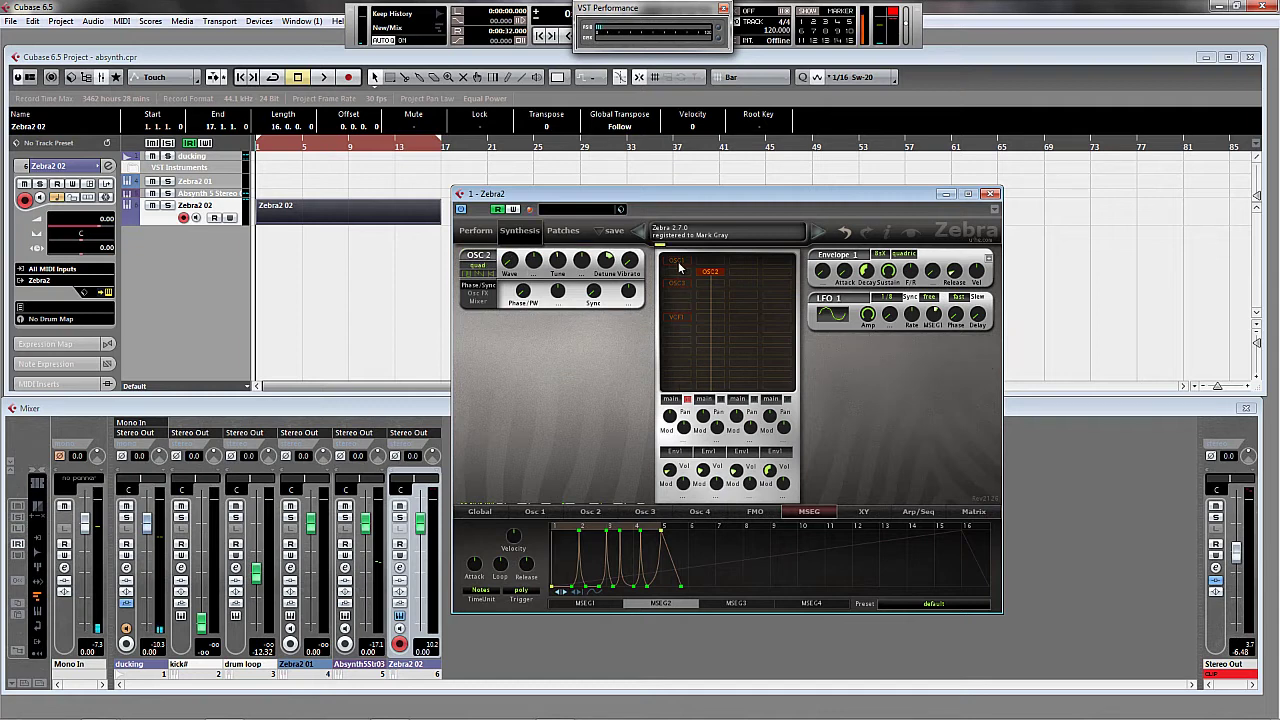
Assign MSEG1 as OSC2's volume modulation source and audition the track with the MSEG1 envelope shown
left_click(479, 302)
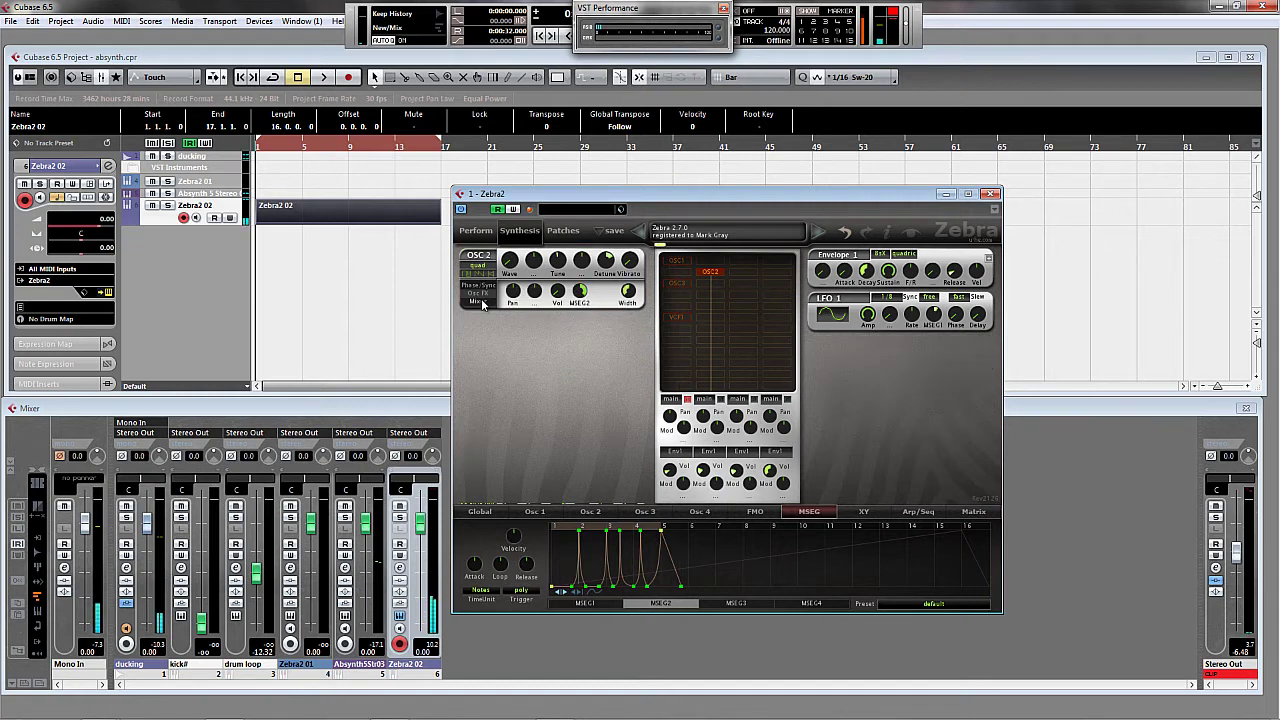
left_click(580, 302)
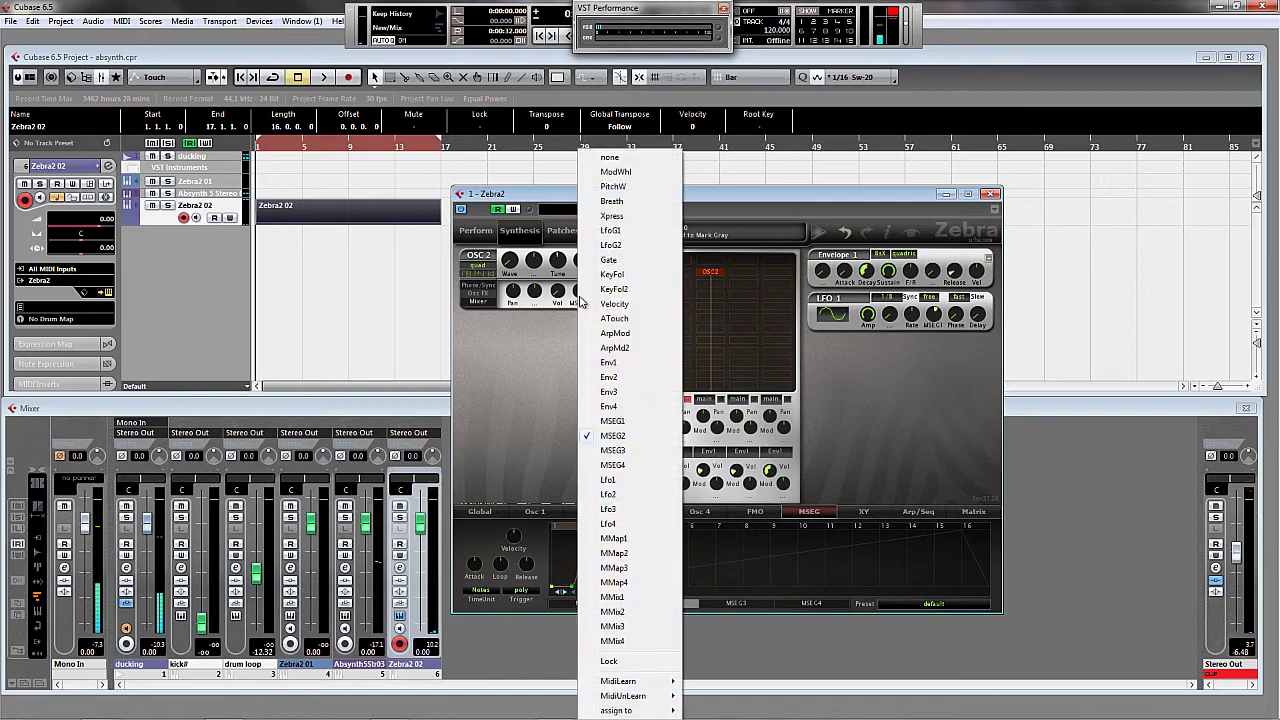
left_click(627, 422)
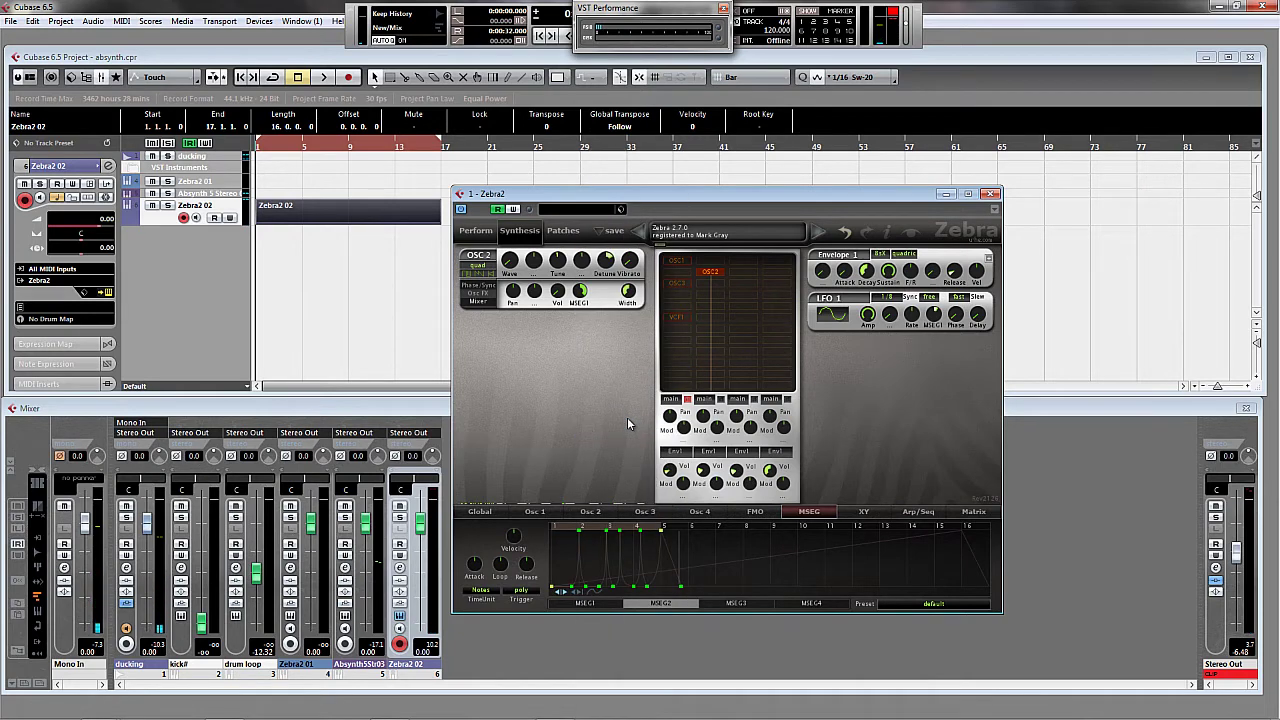
key("space")
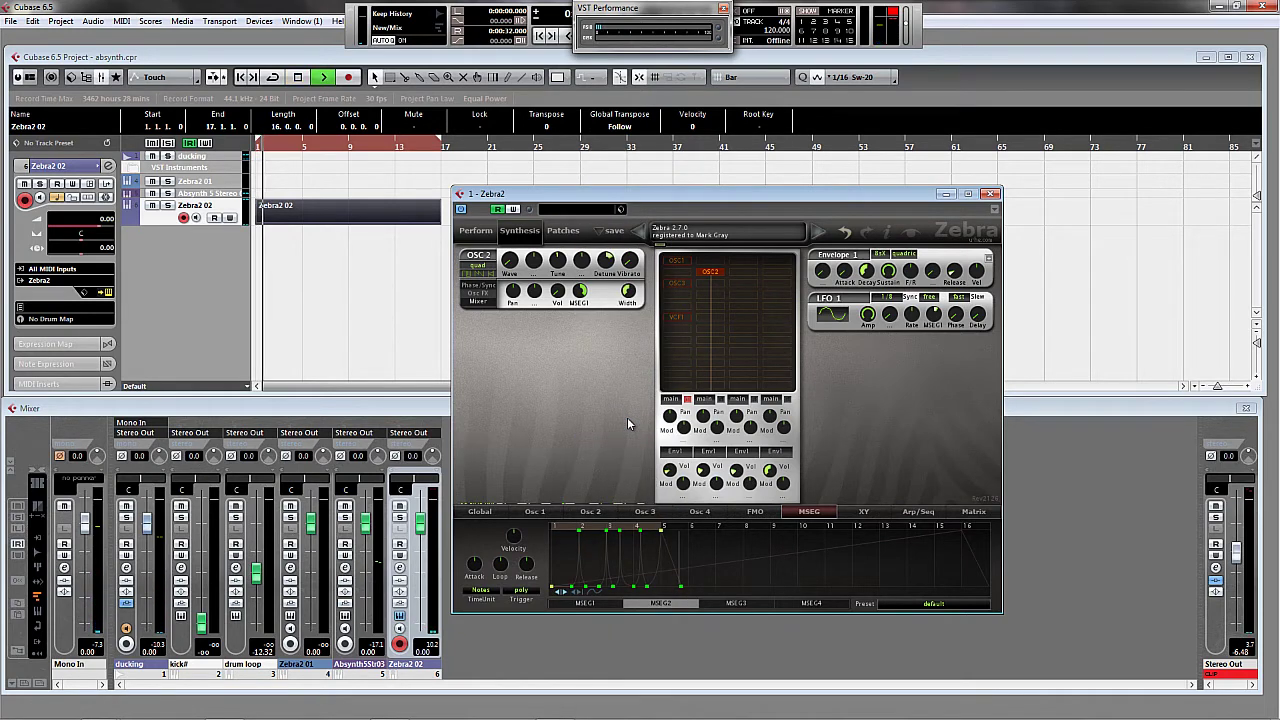
left_click(584, 604)
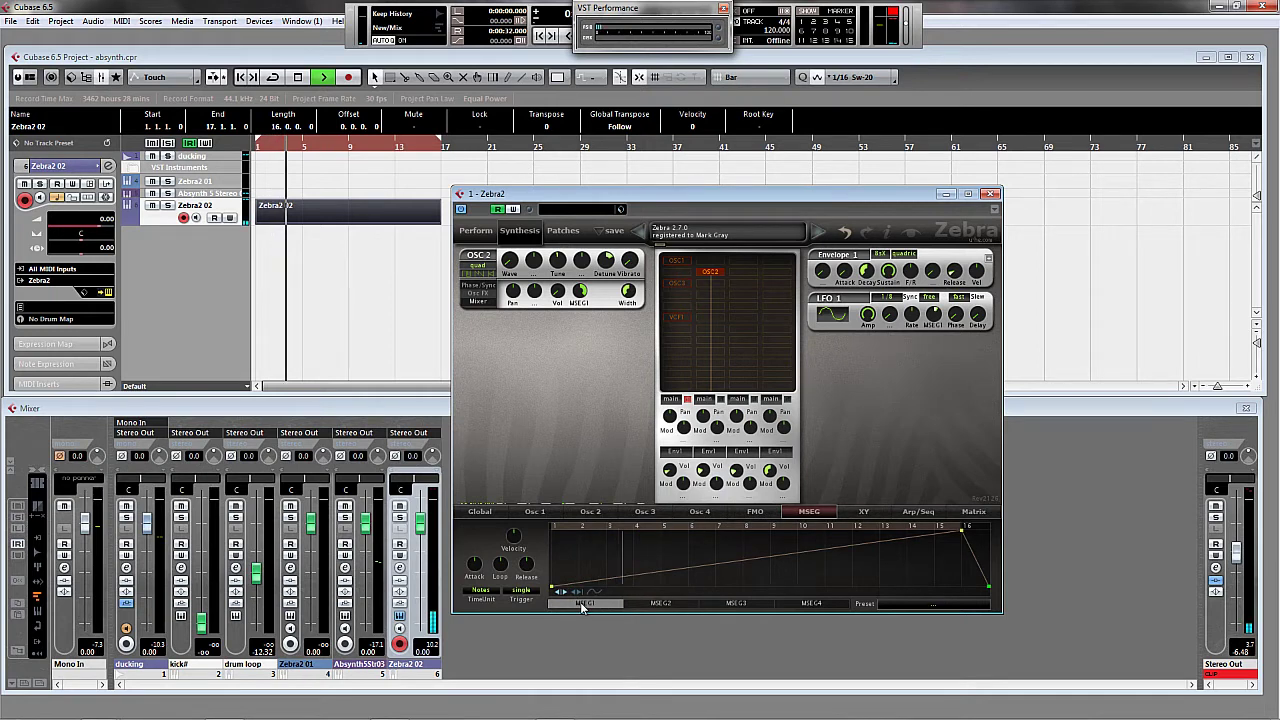
key("space")
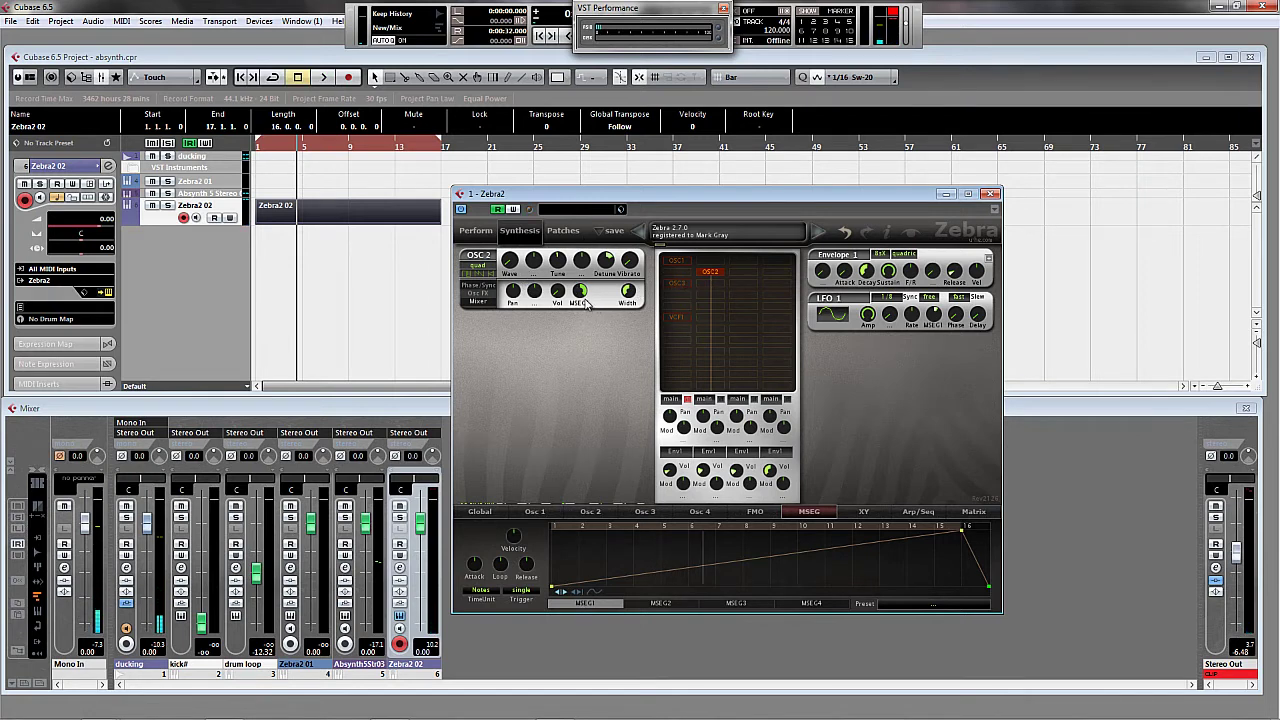
Set OSC2's volume to 100 with zero MSEG1 modulation depth, and raise its Wave setting to 8.40
mouse_move(580, 299)
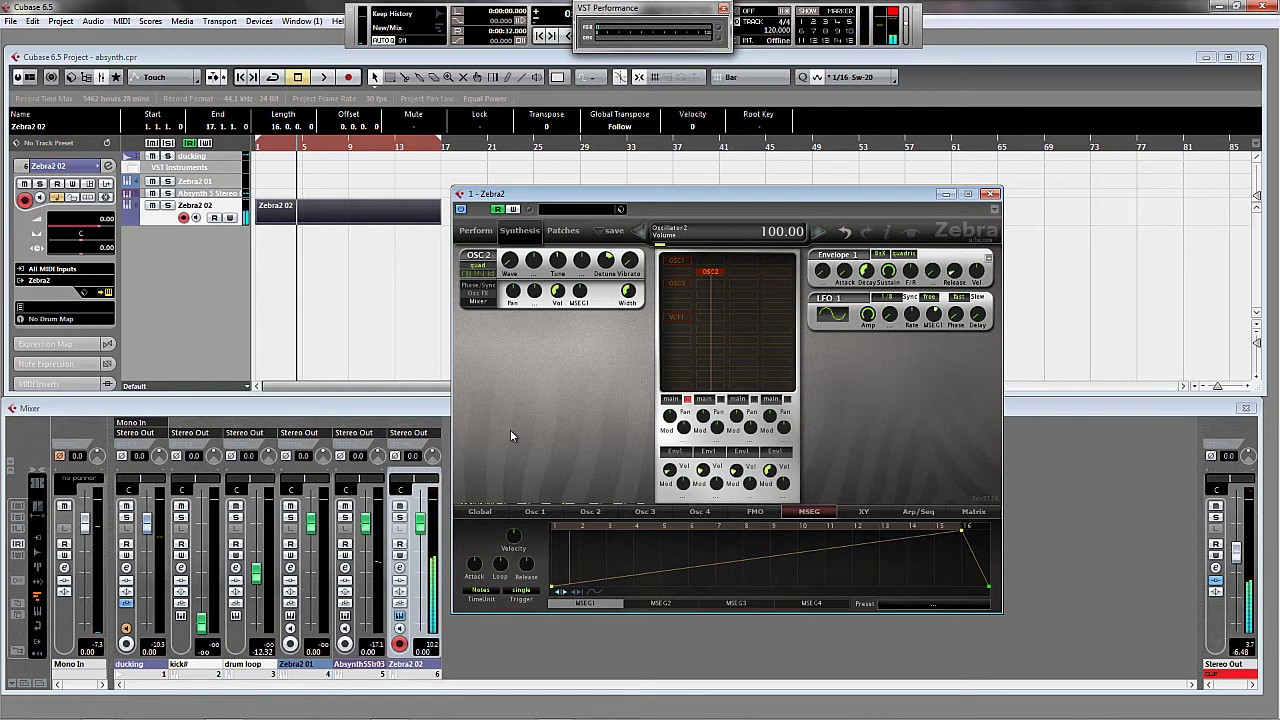
left_click(480, 511)
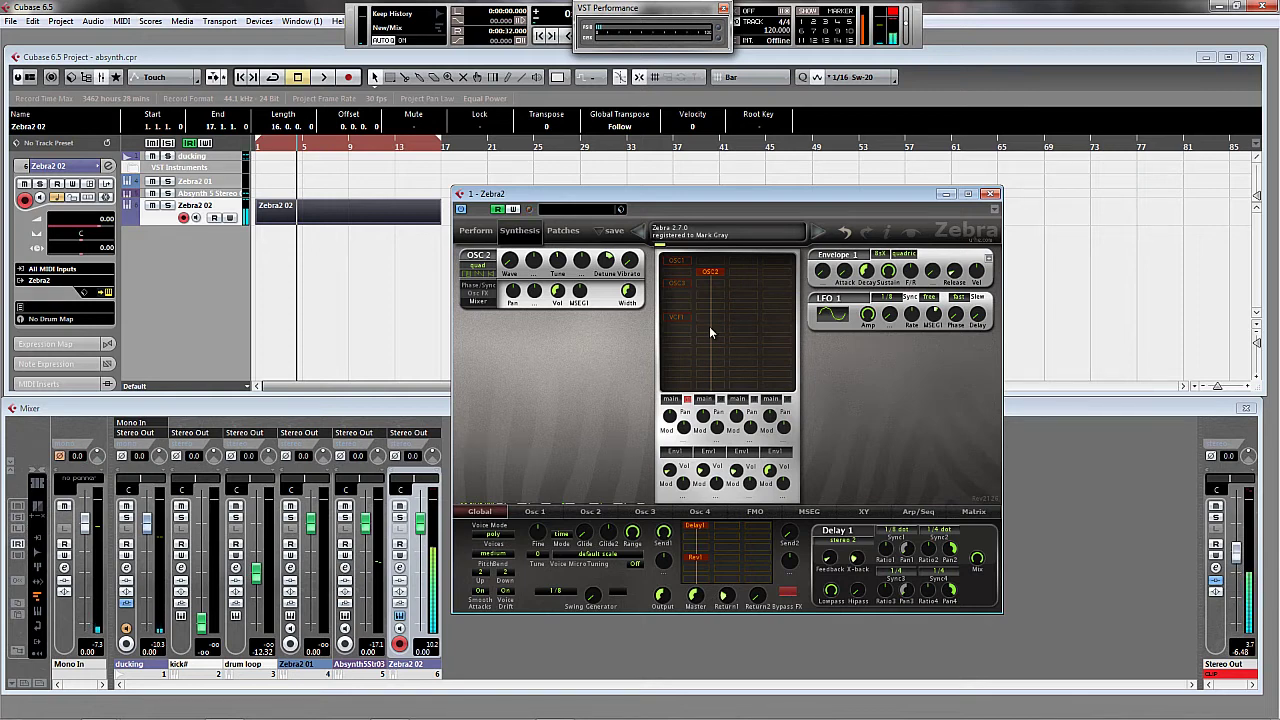
left_click(480, 287)
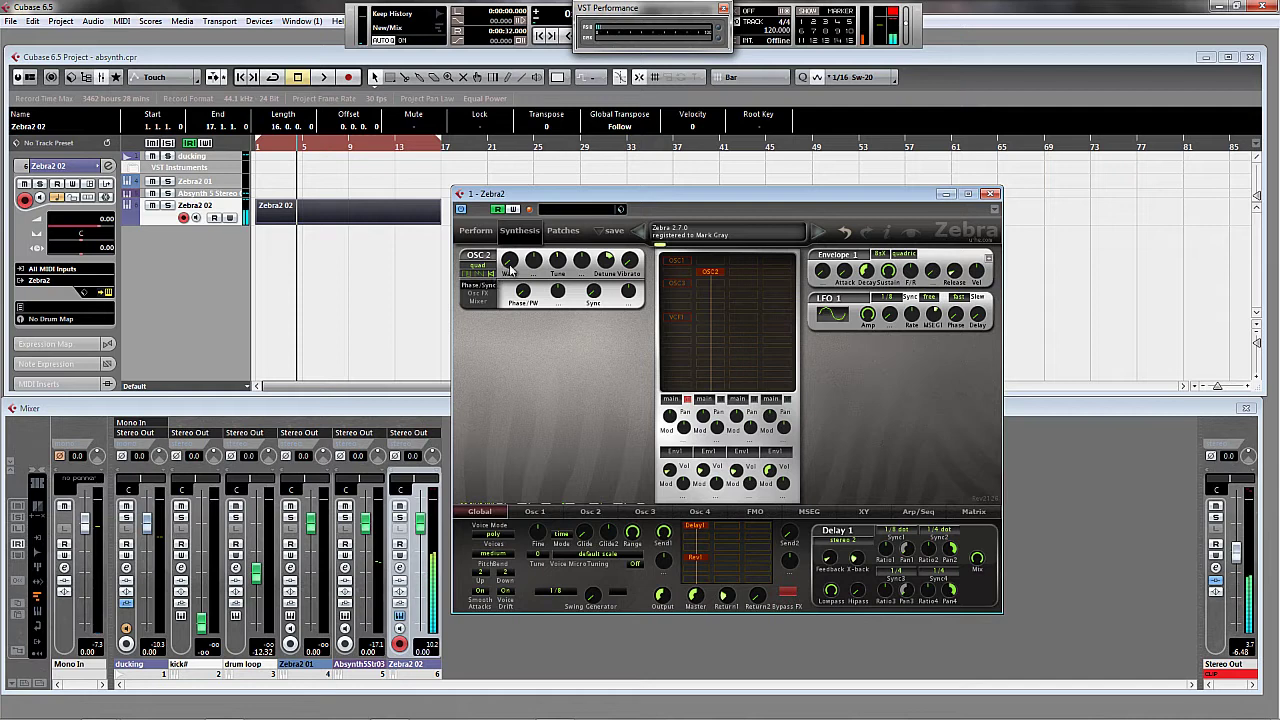
left_click_drag(510, 265, 520, 222)
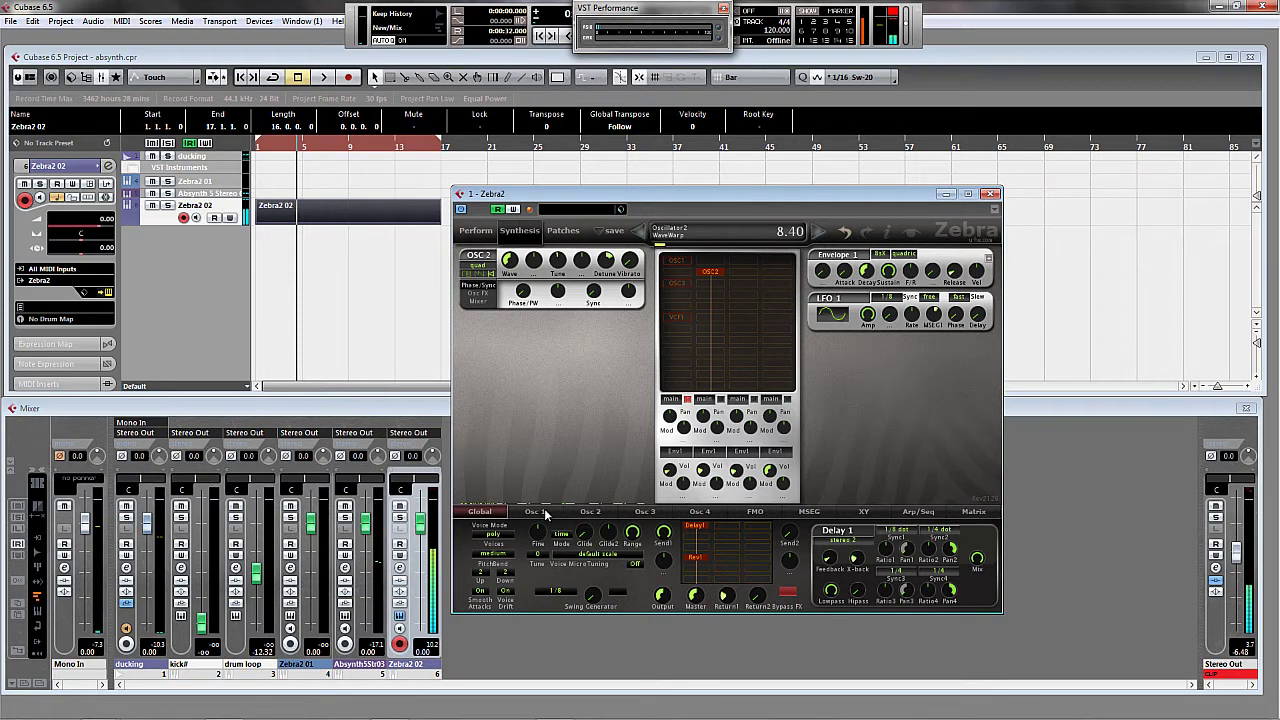
Load the Bells Flipper preset from Factory OSCs into OSC2, advance it to wave 8, and show its mixer settings
left_click(590, 511)
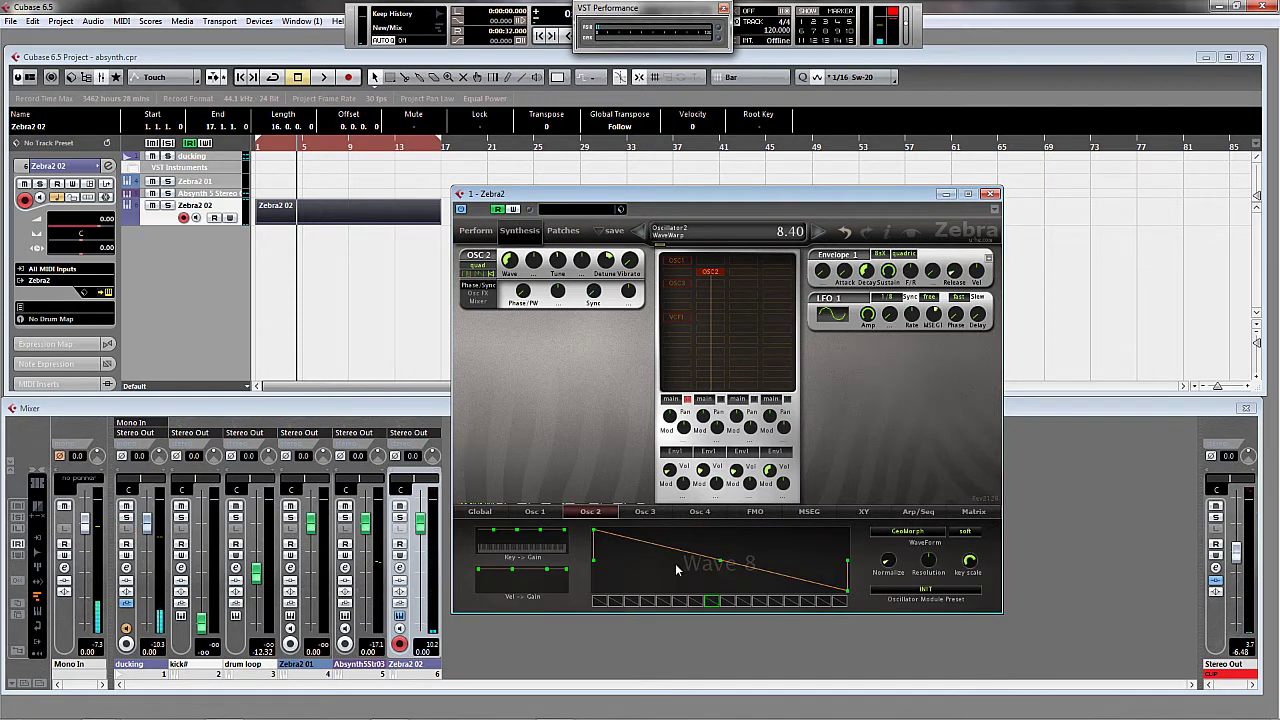
left_click(930, 592)
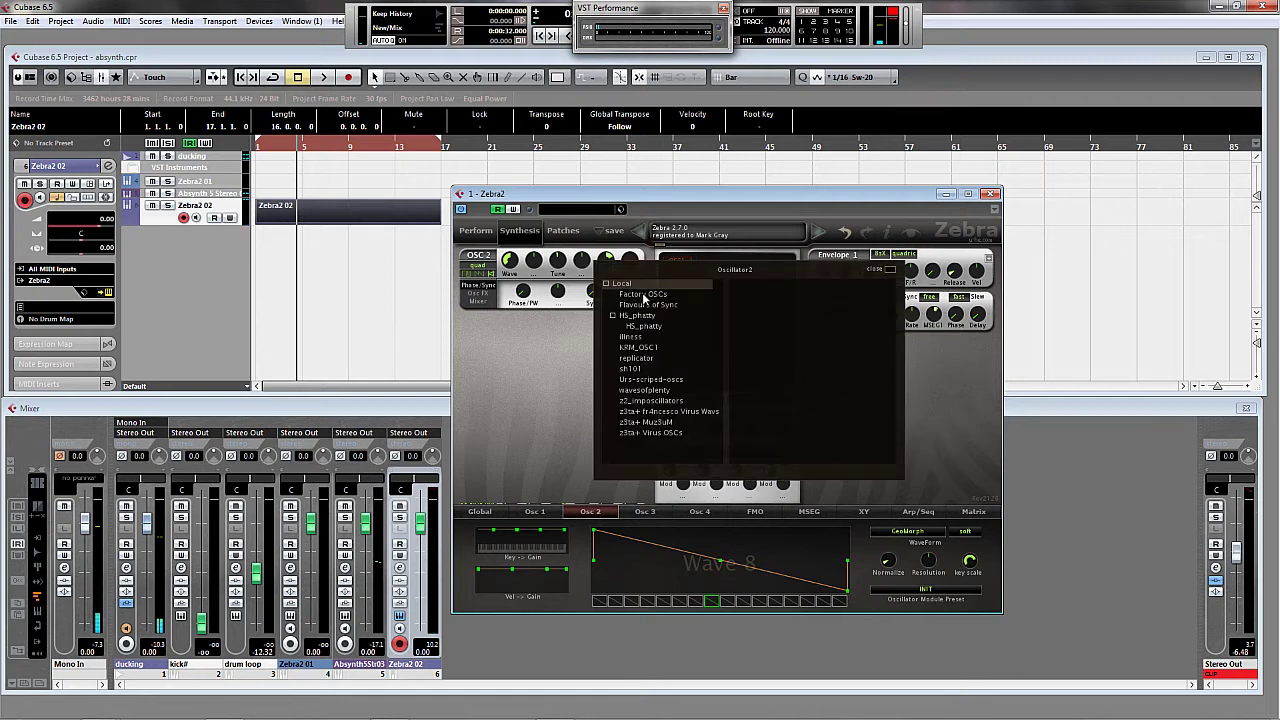
left_click(643, 295)
left_click(762, 285)
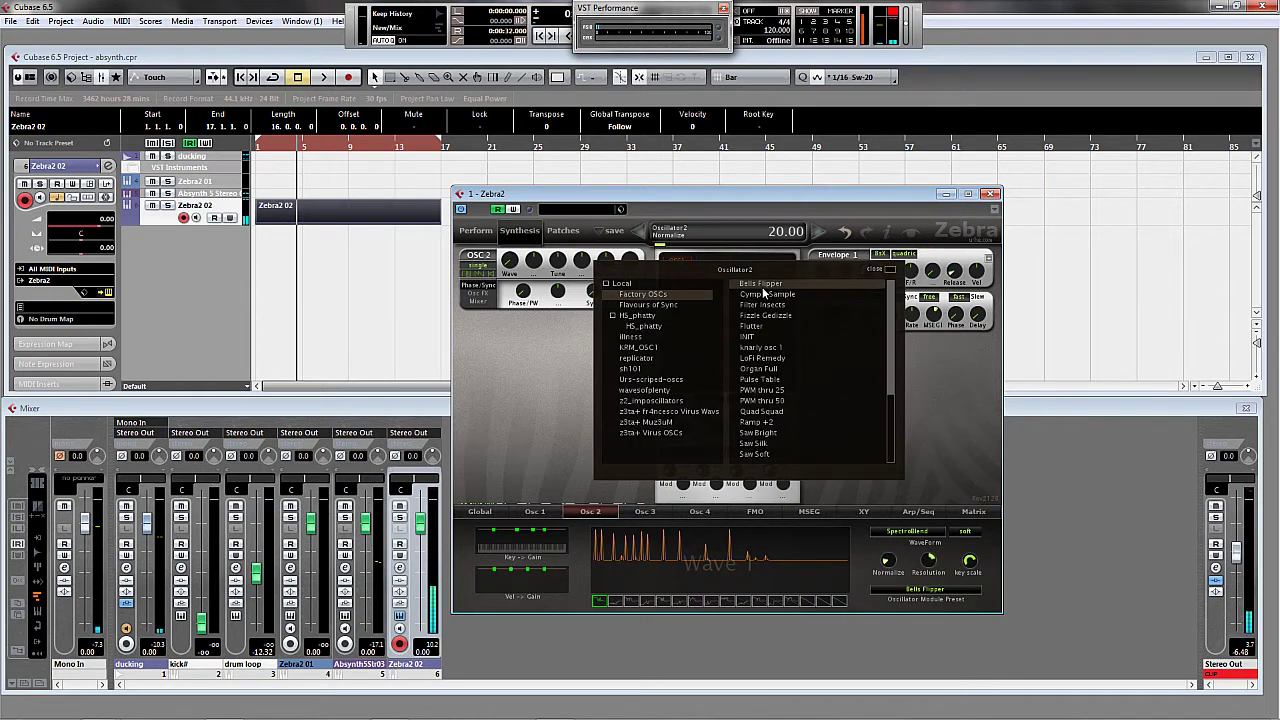
left_click_drag(604, 592, 708, 603)
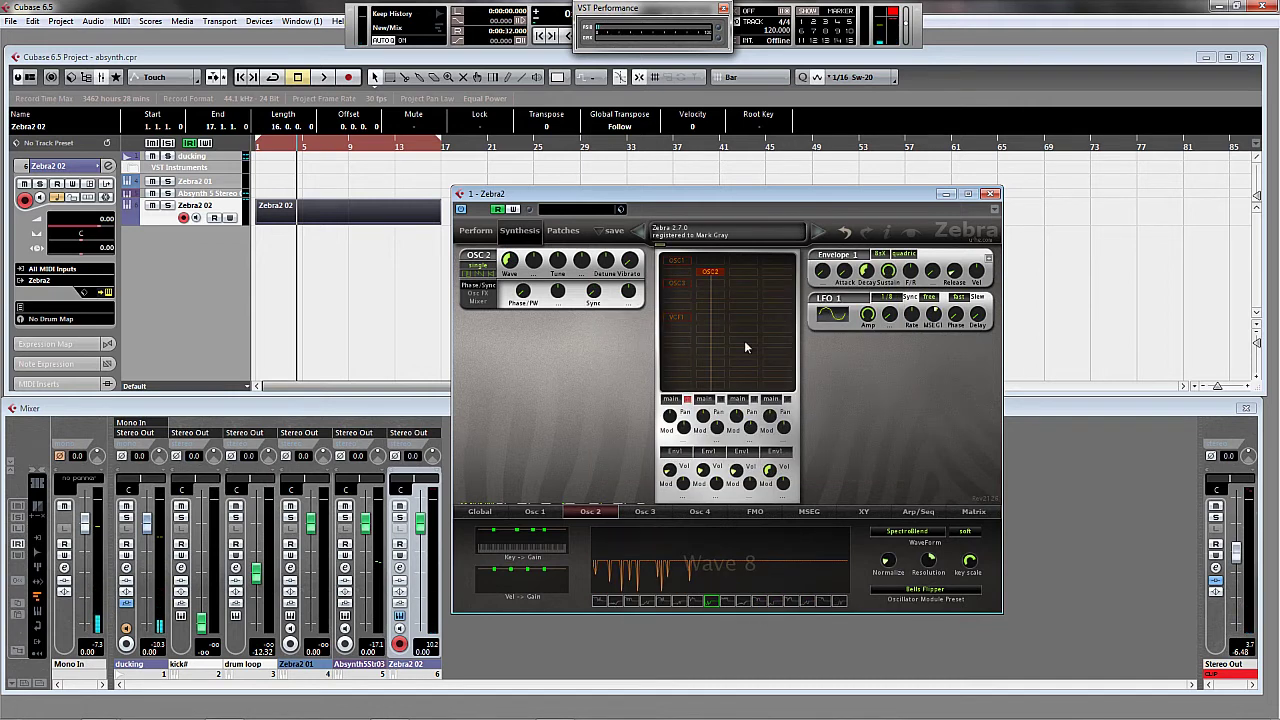
left_click(478, 301)
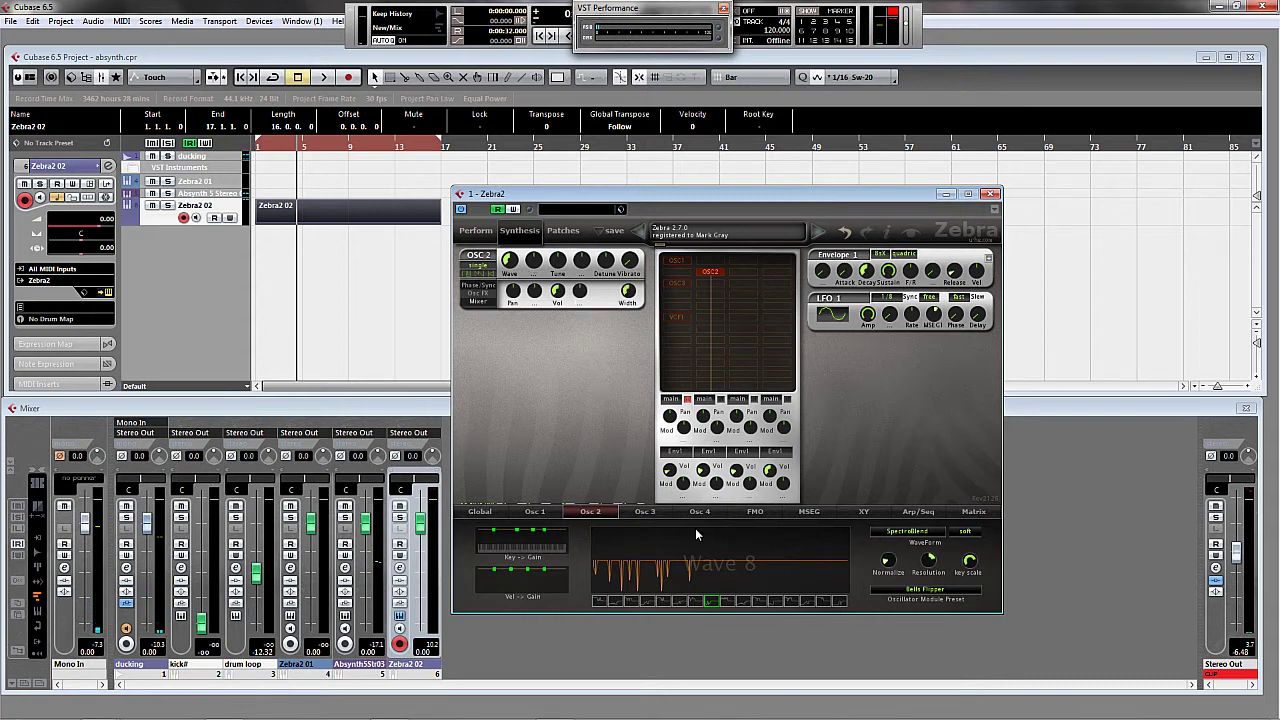
Display the MSEG2 envelope, assign MSEG2 as OSC2's Wave modulation source, and raise its modulation depth
left_click(808, 515)
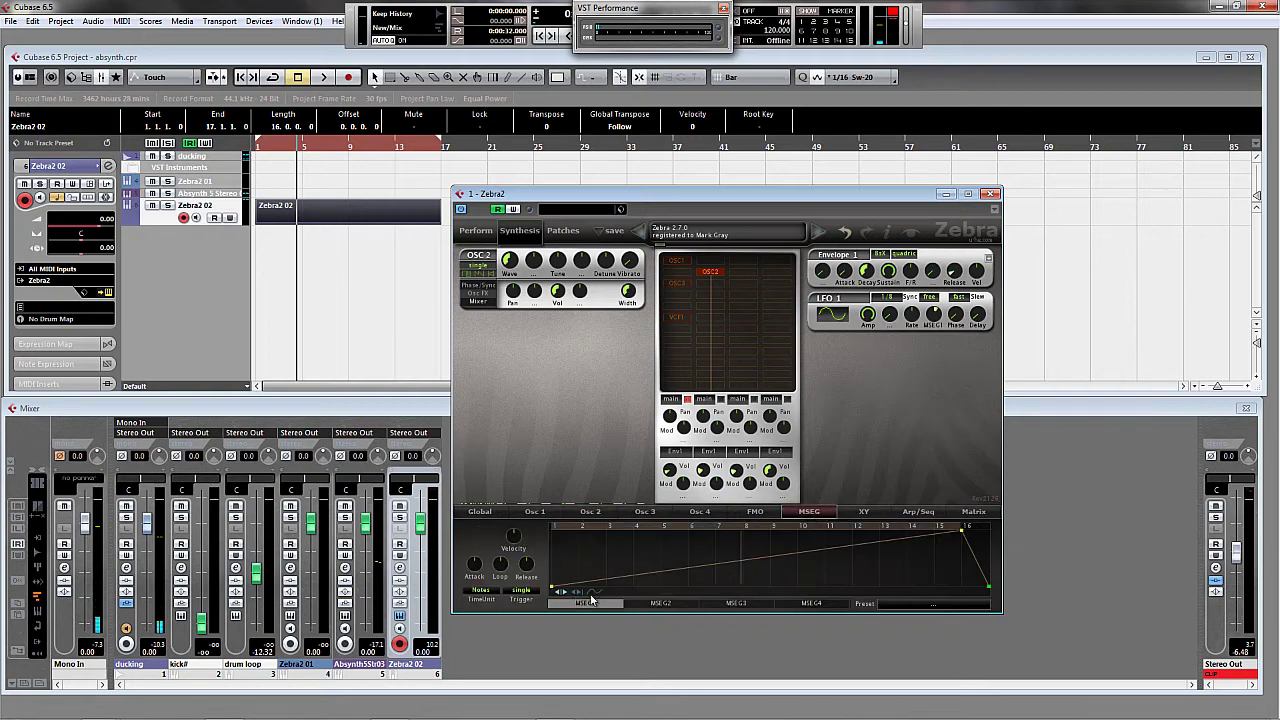
left_click(650, 604)
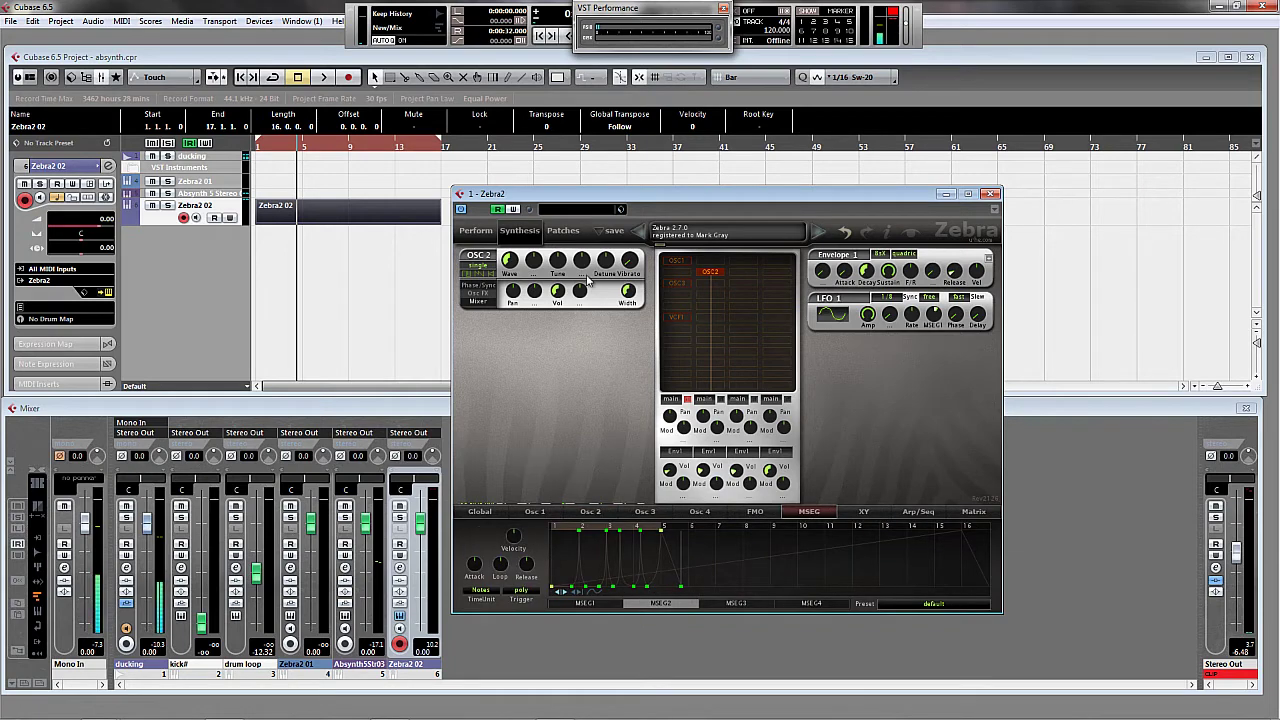
right_click(533, 266)
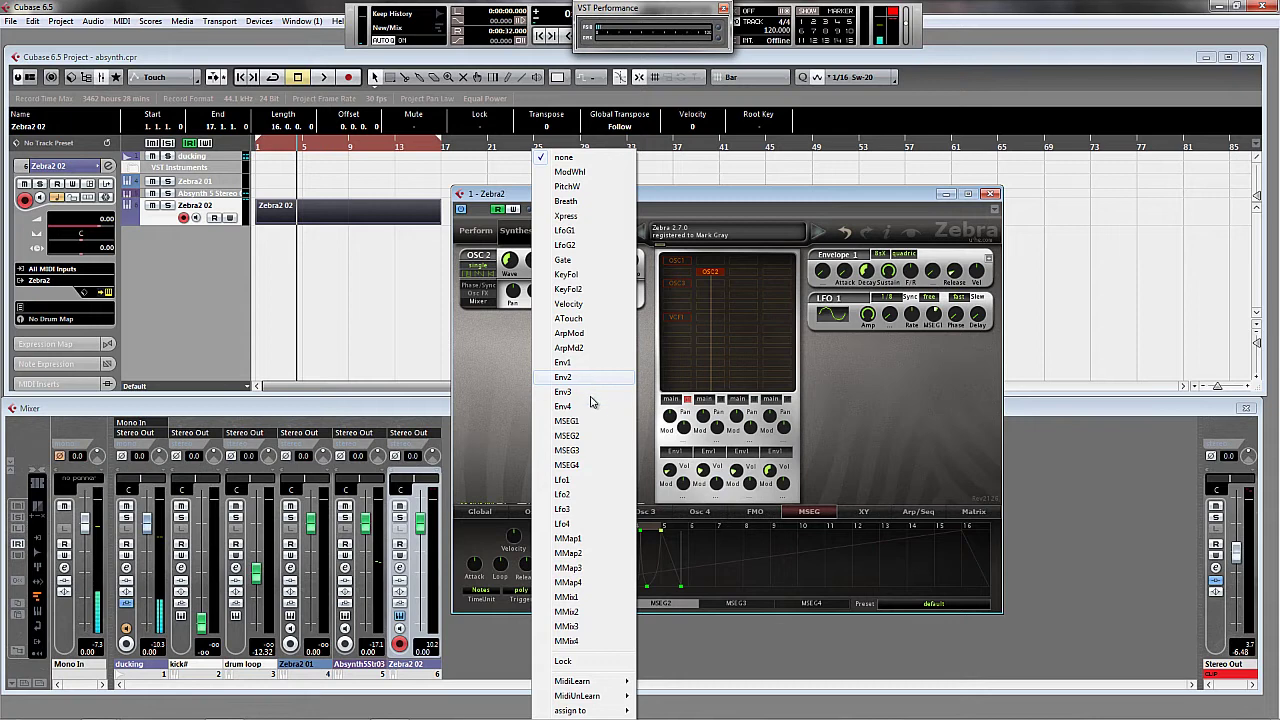
left_click(588, 436)
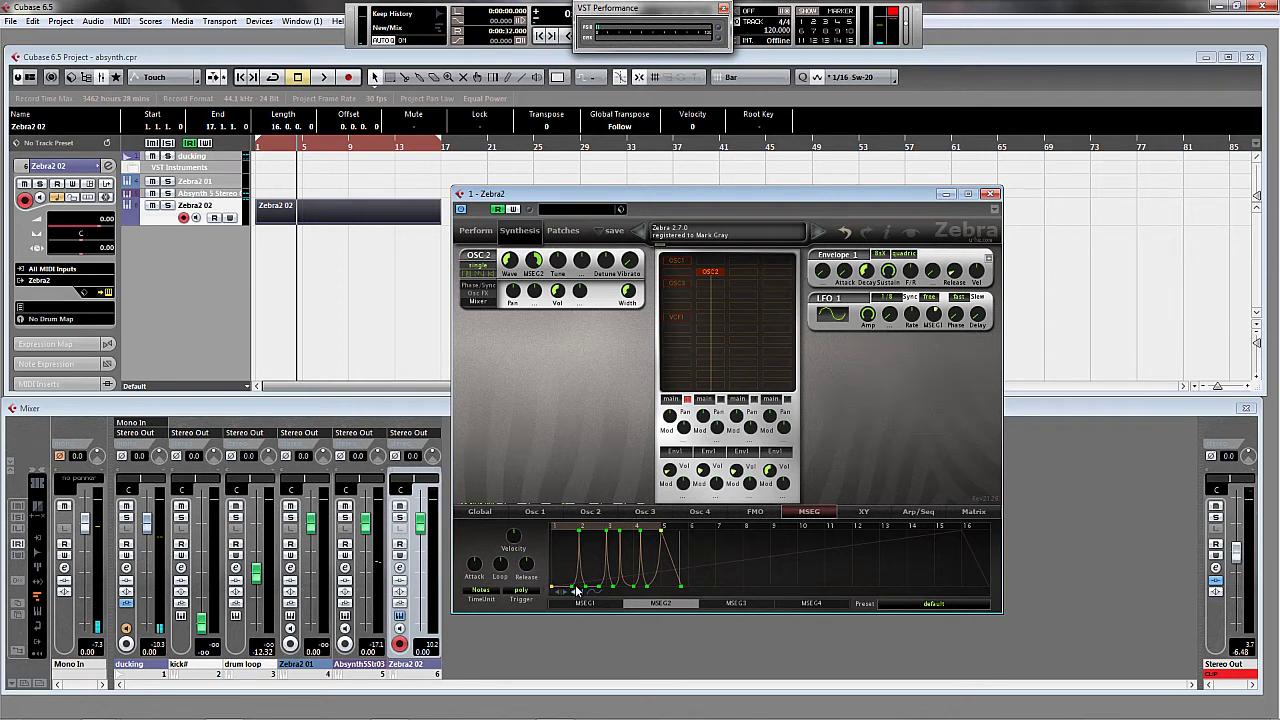
Shift MSEG2's spikes to start around bar 8, make the final point the loop end, and raise the bar 8 point to maximum
left_click_drag(576, 591, 750, 596)
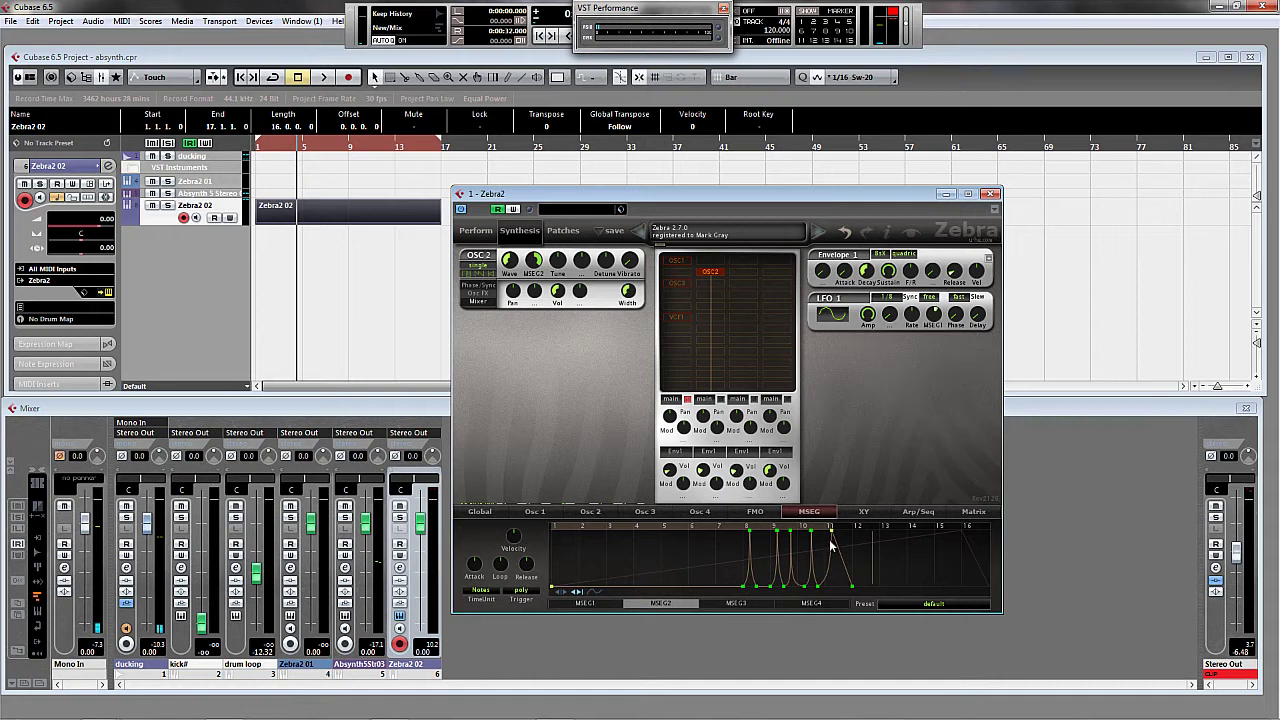
right_click(853, 587)
left_click(879, 611)
right_click(744, 588)
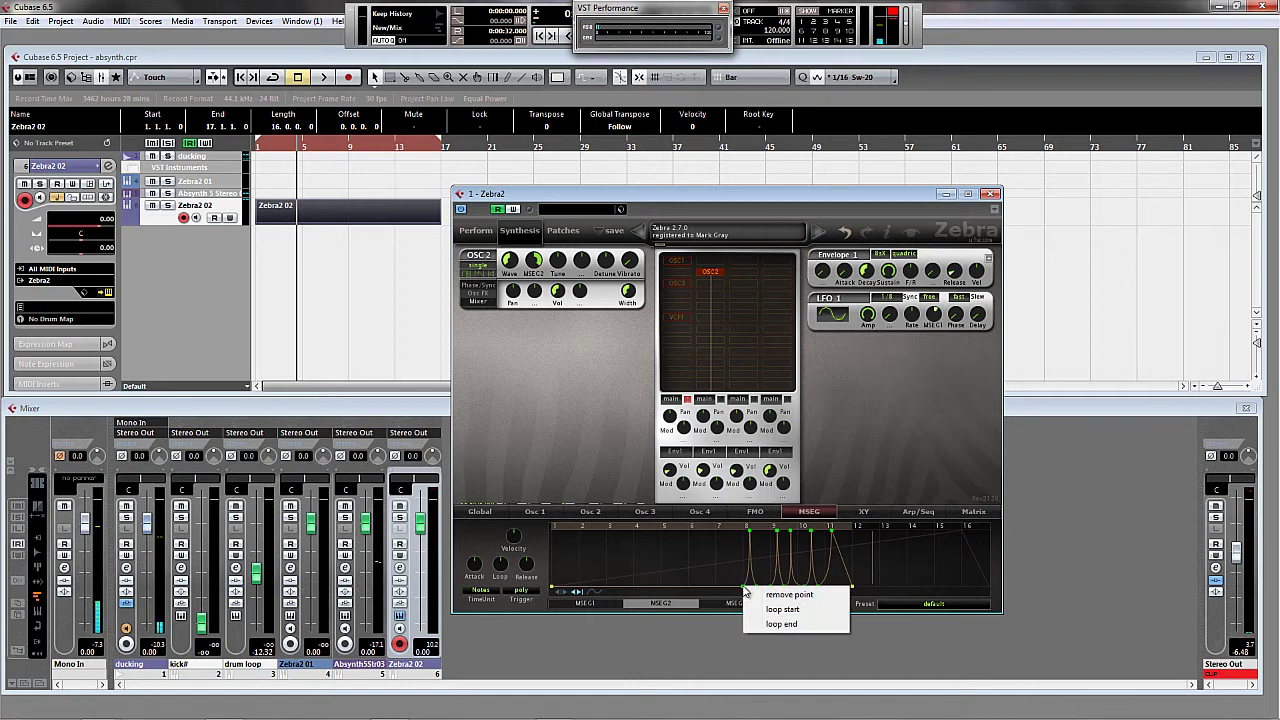
left_click(714, 548)
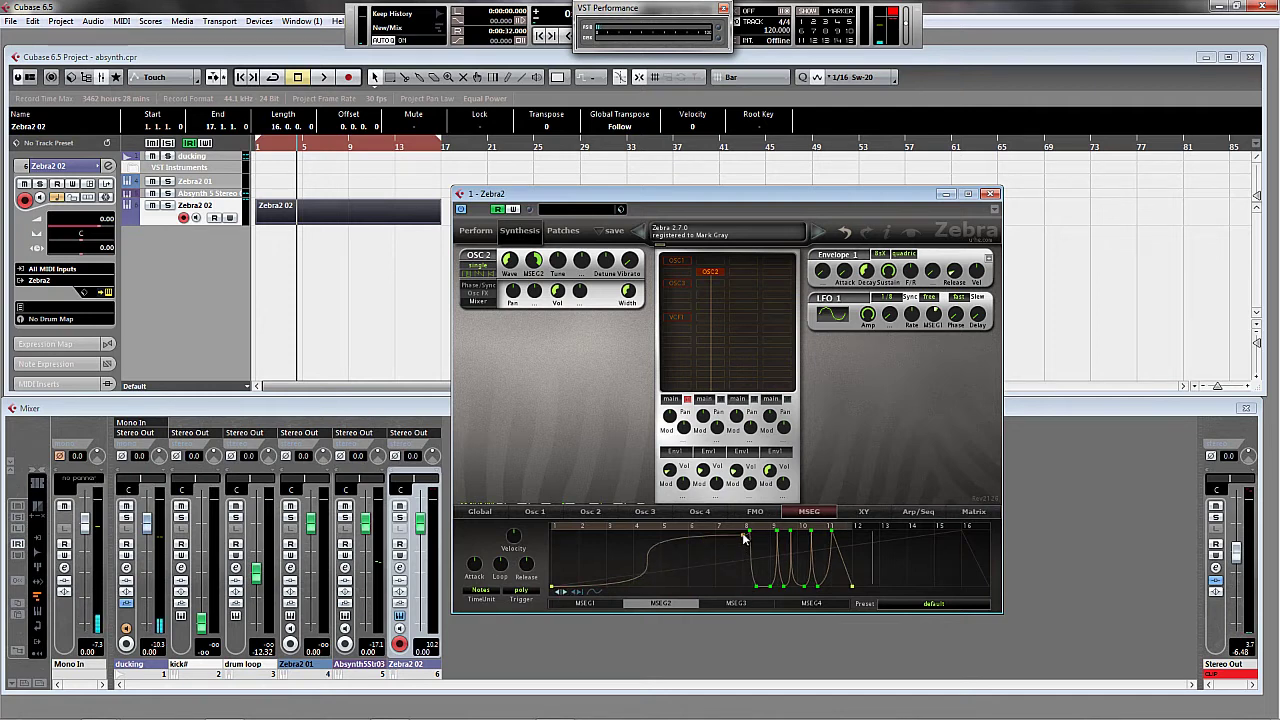
scroll(696, 548, "up", 2)
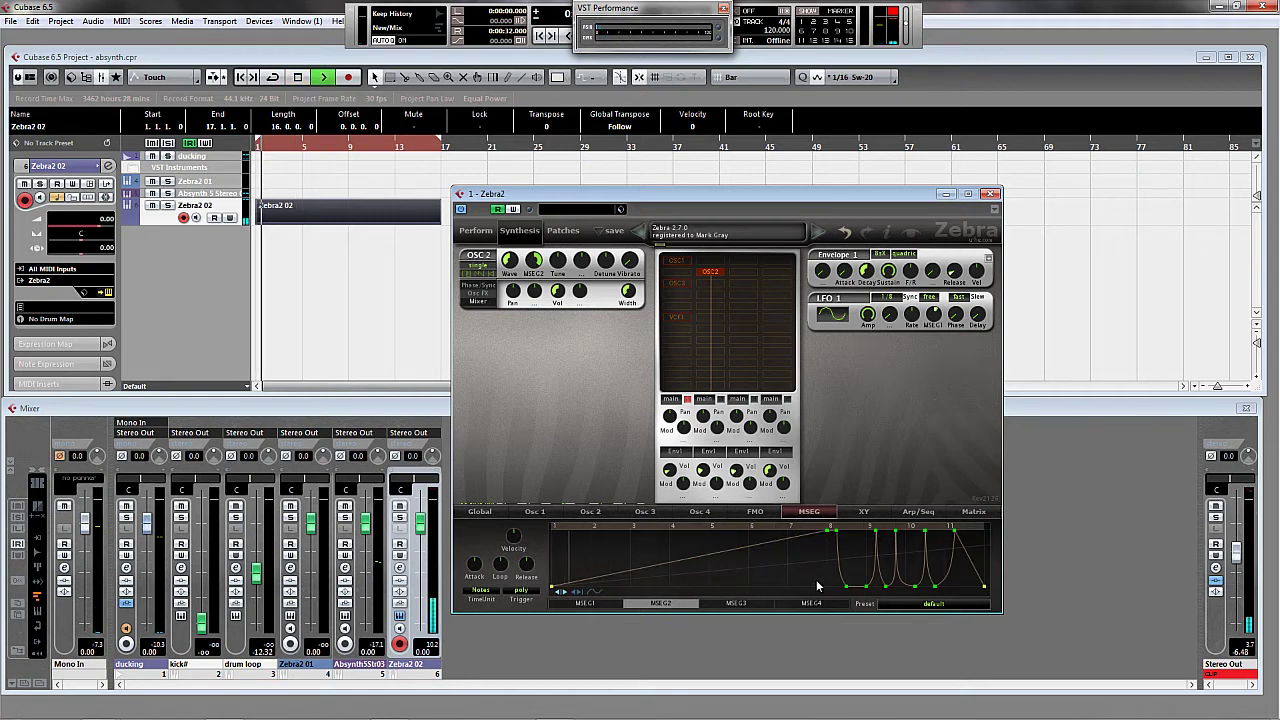
key("space")
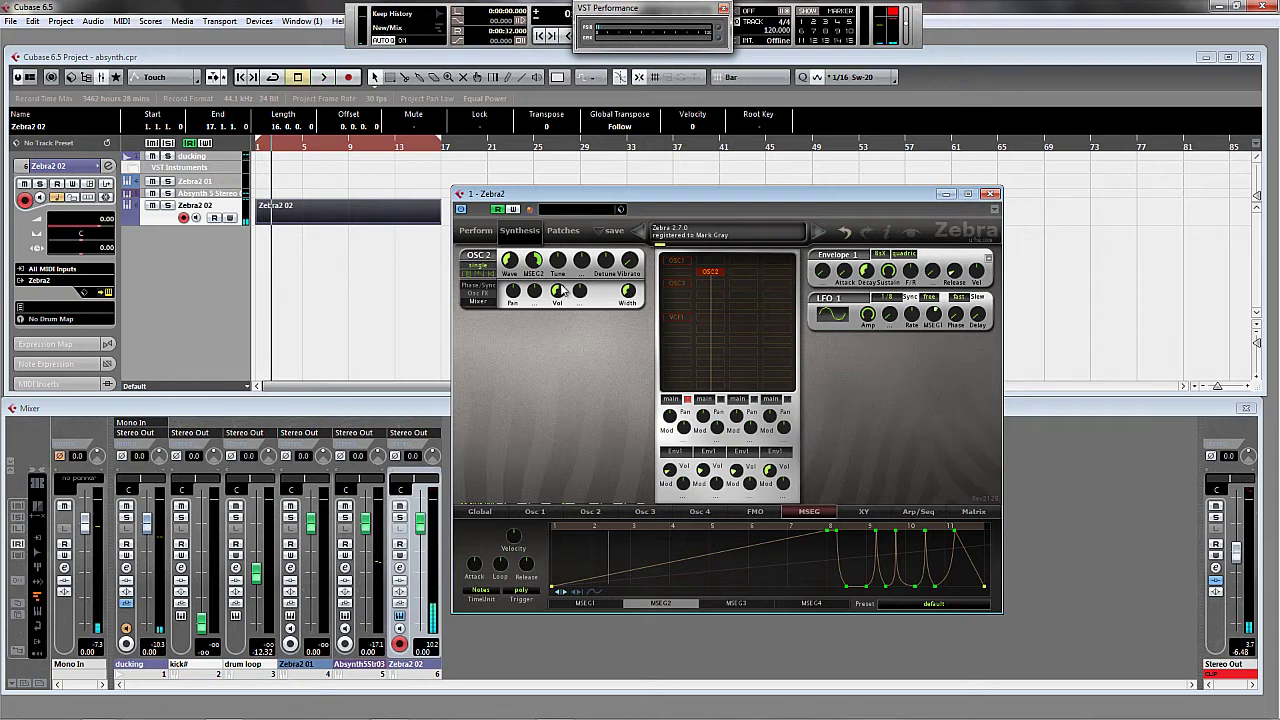
Drive OSC2's volume with MSEG2 instead of its base level, and bend MSEG2's opening rise into a slow-starting curve
right_click(579, 291)
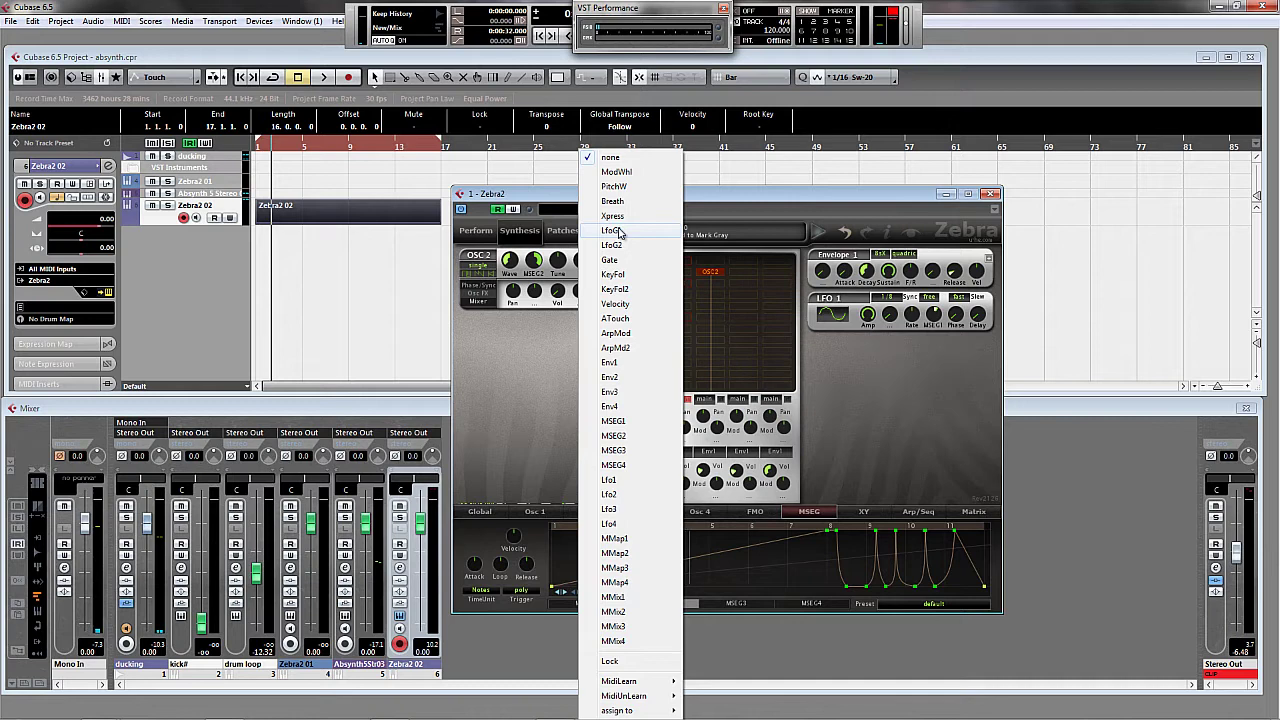
left_click(629, 437)
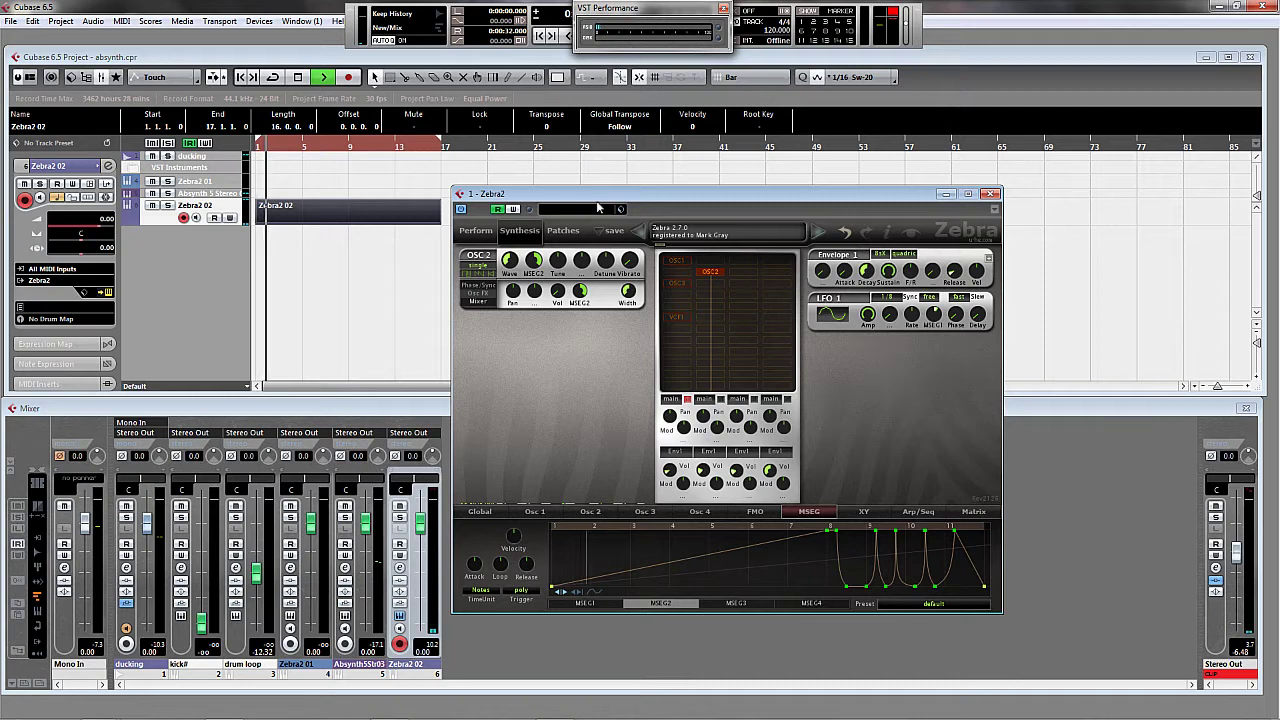
left_click_drag(748, 546, 787, 558)
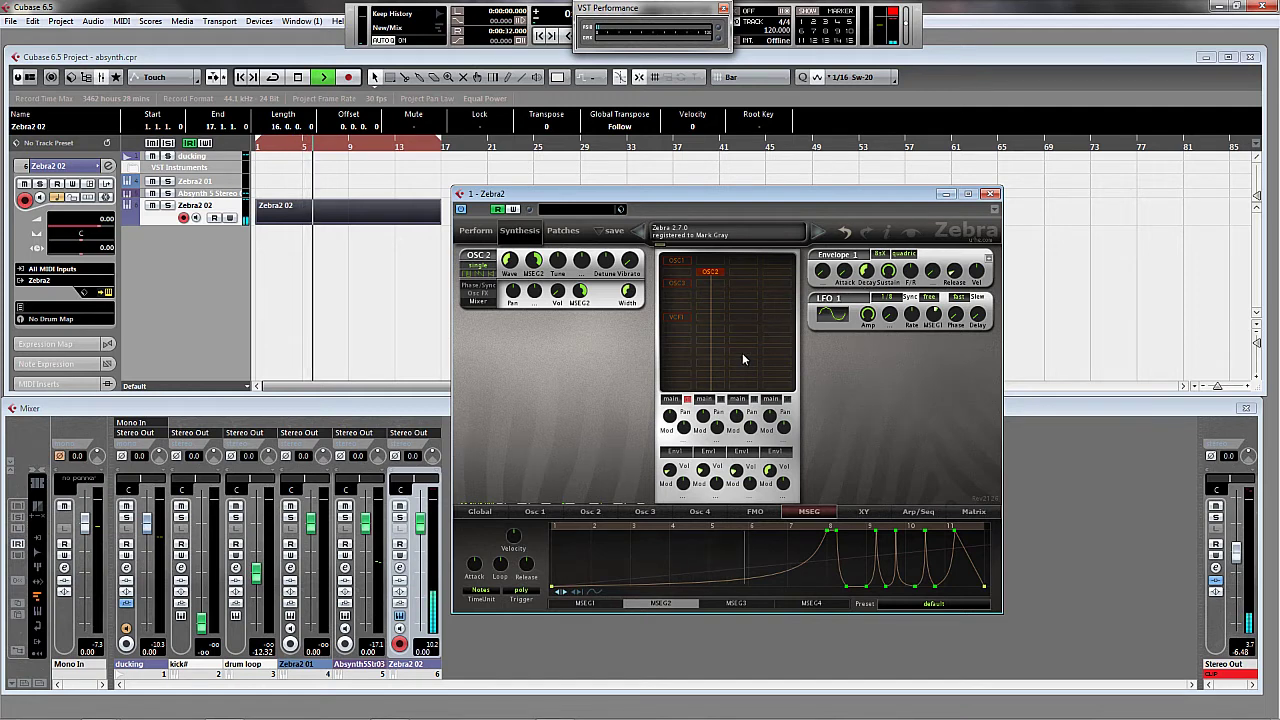
Set the MSEG2 point at the end of its opening rise as the loop start, and replay the track from the beginning
left_click(592, 604)
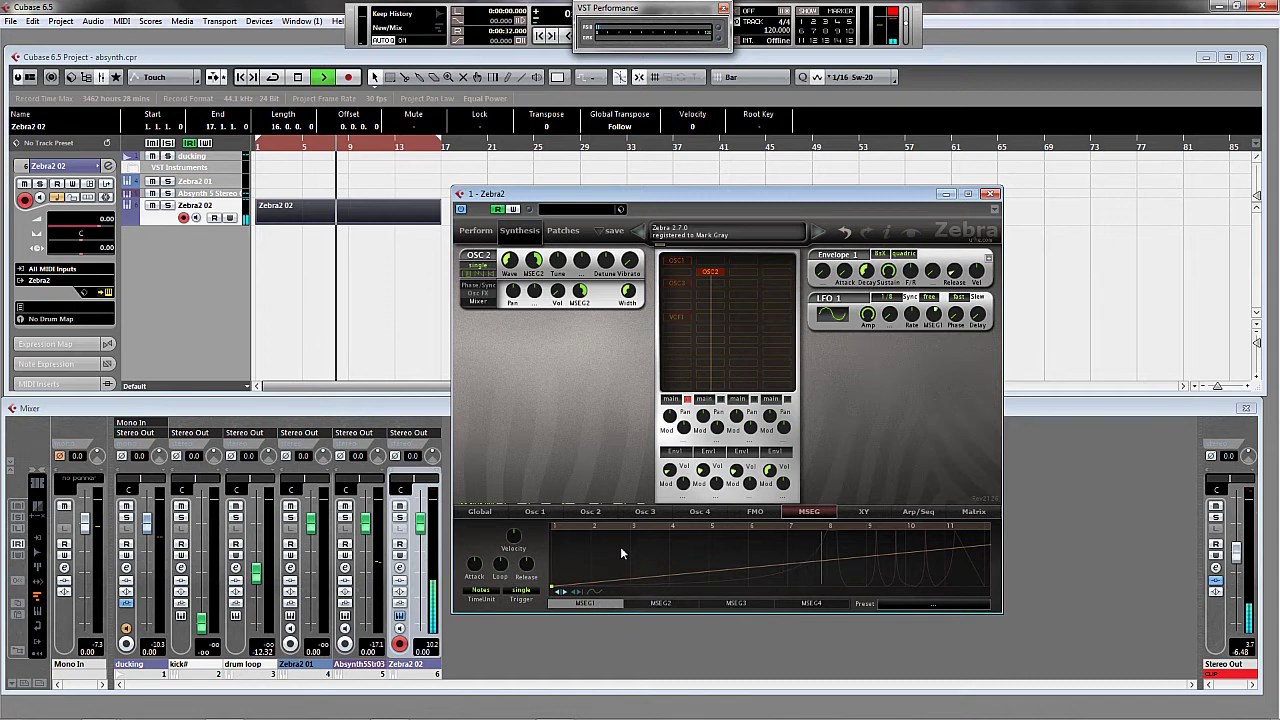
scroll(620, 553, "down", 2)
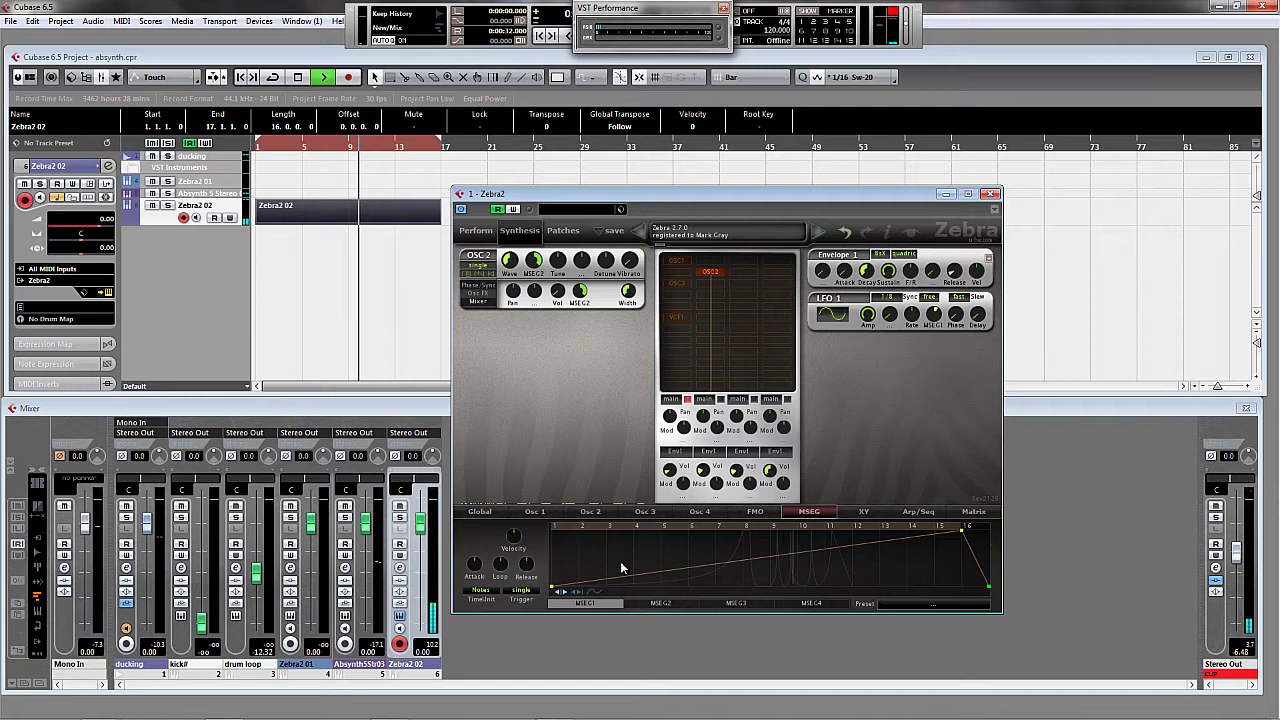
left_click(663, 604)
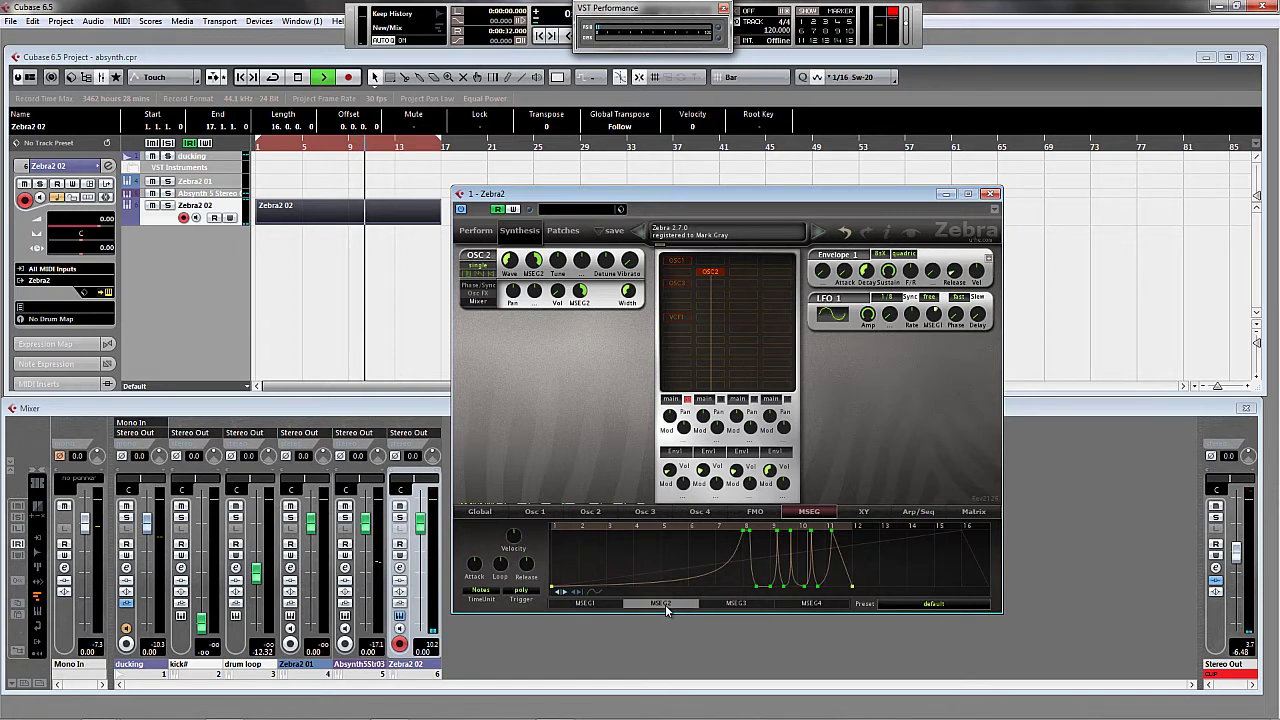
right_click(744, 536)
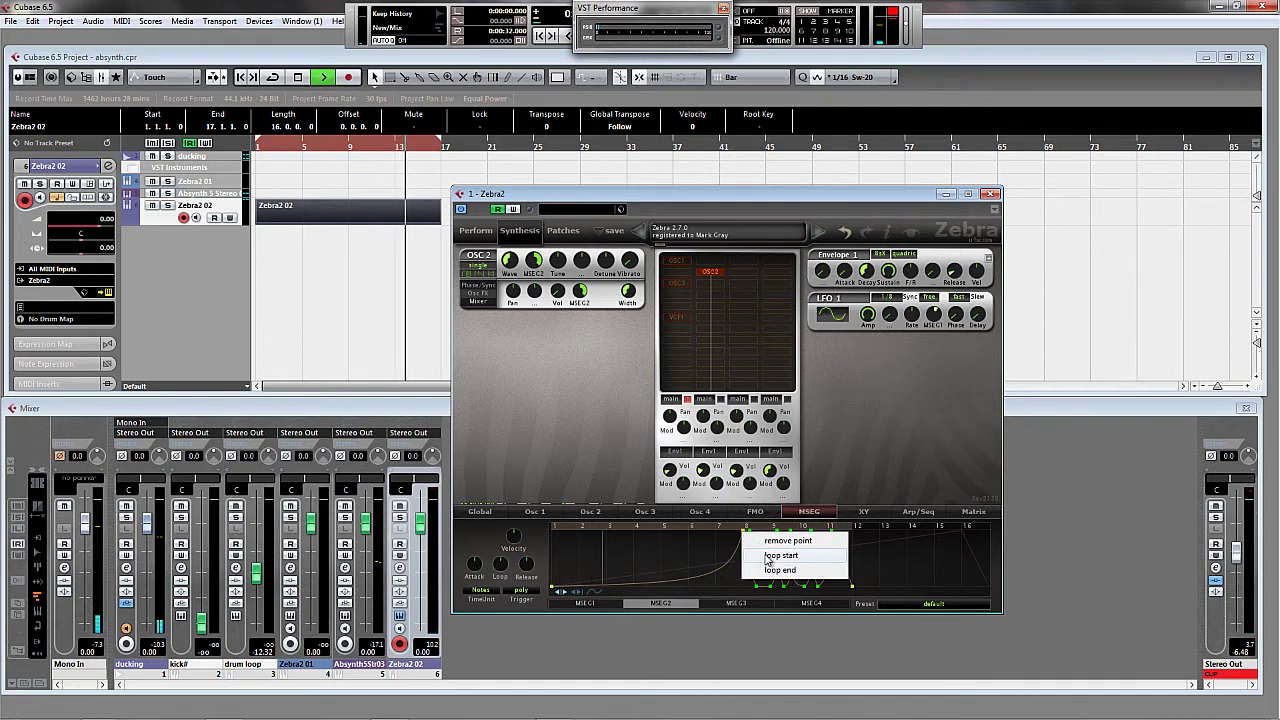
left_click(772, 556)
key("space")
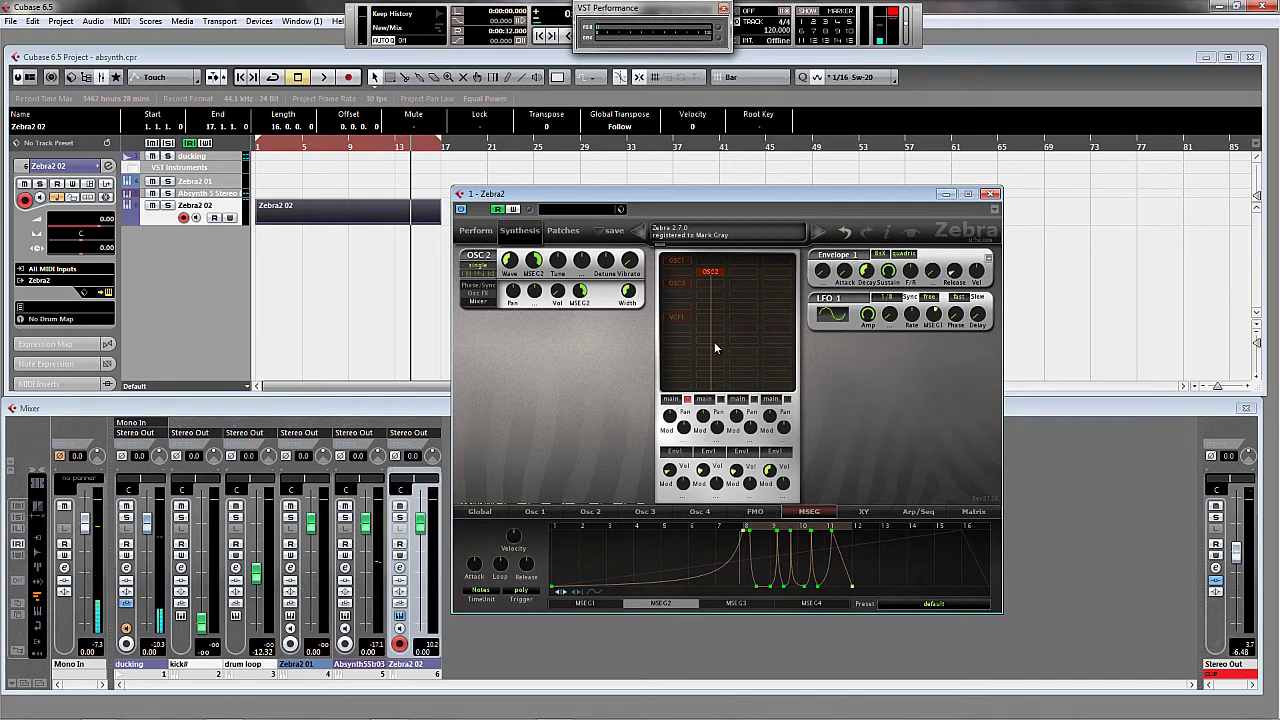
key("Home")
key("space")
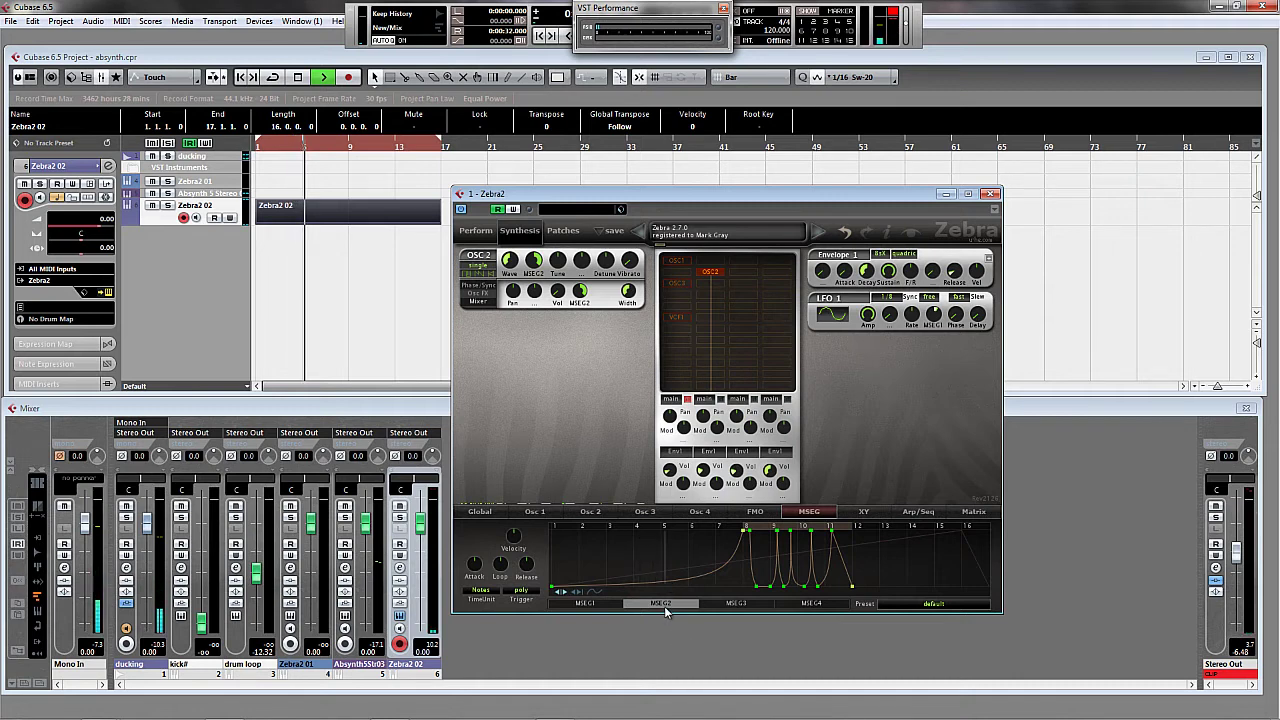
Examine OSC2's waveform and compare the MSEG1 and MSEG2 envelopes during playback, finishing on MSEG2
left_click(590, 512)
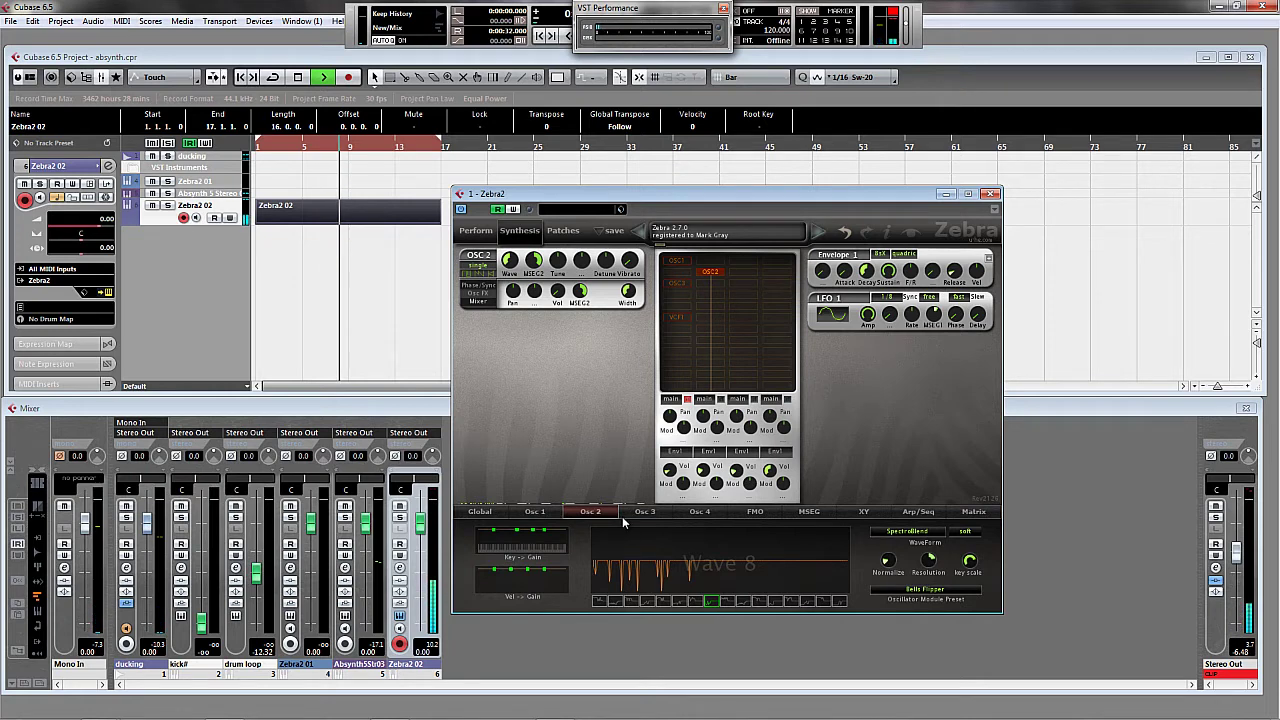
left_click(809, 513)
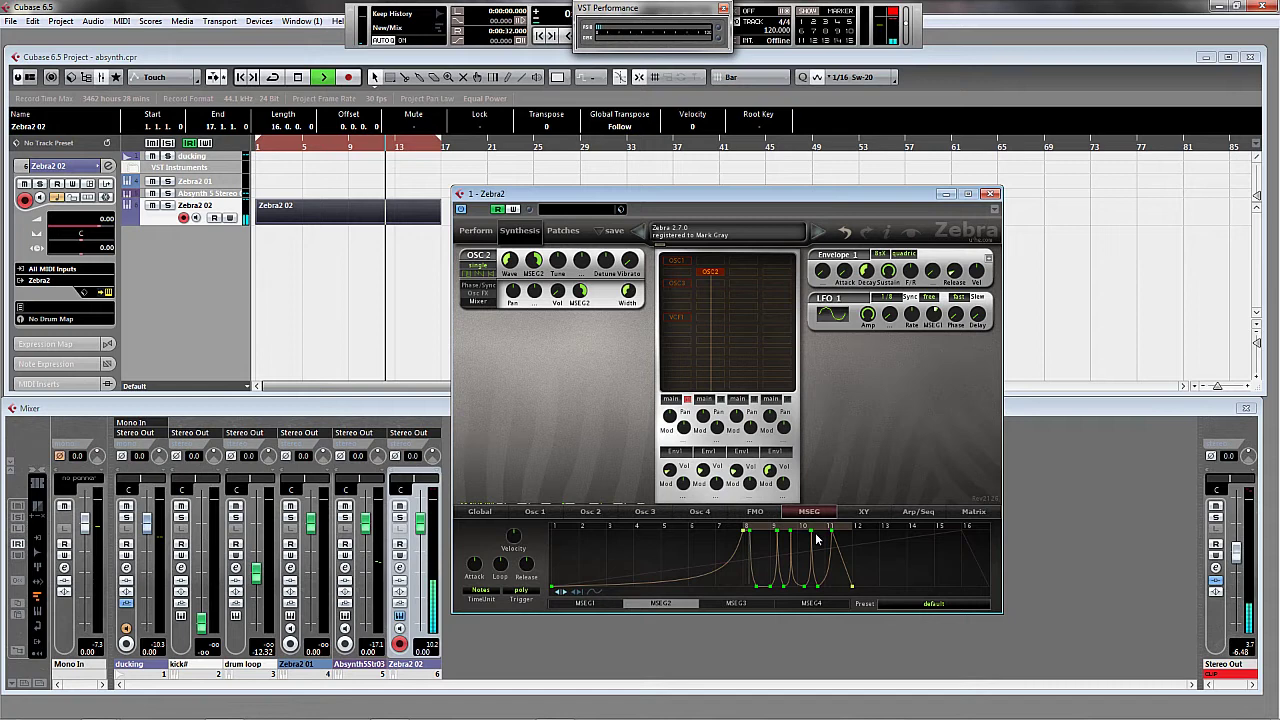
left_click(585, 604)
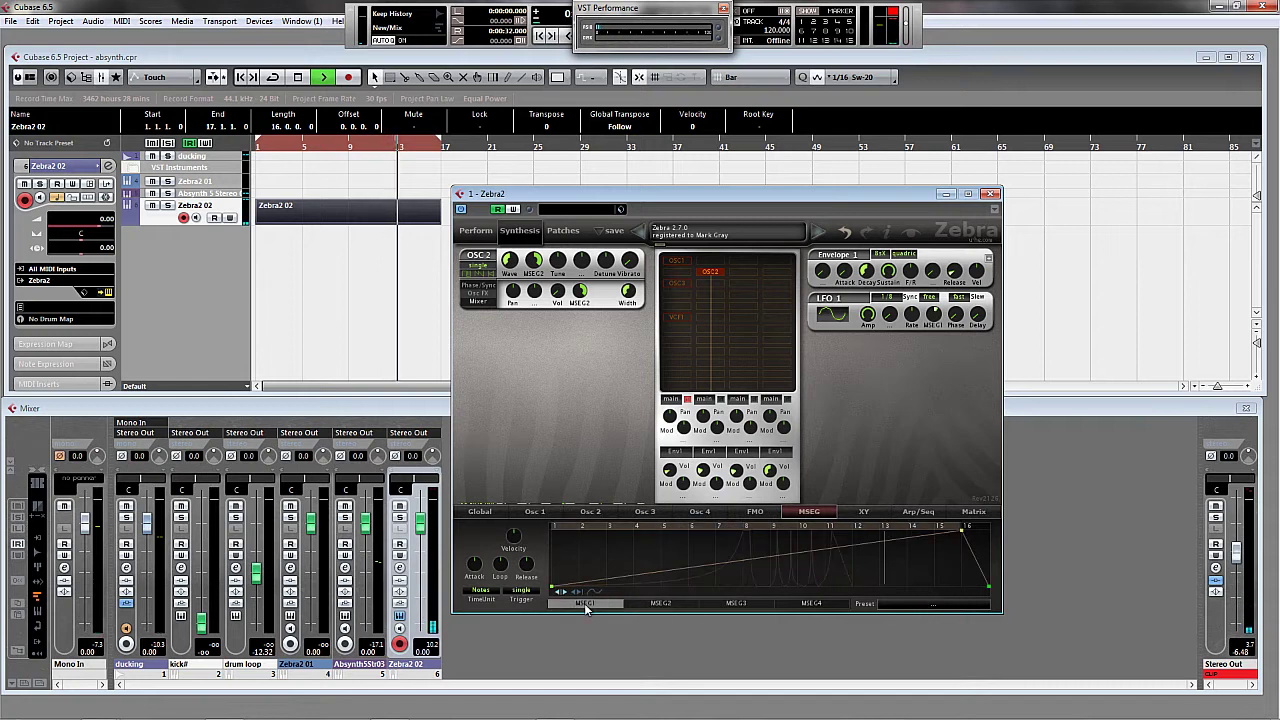
left_click(662, 604)
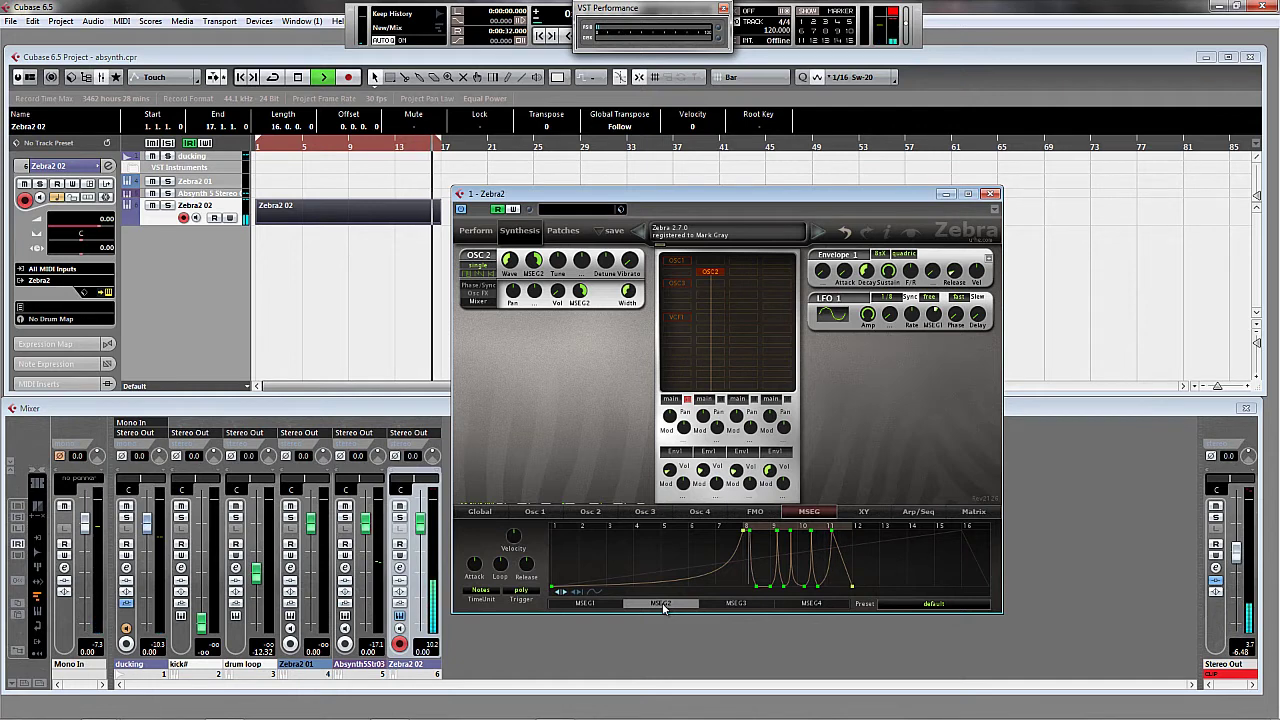
key("space")
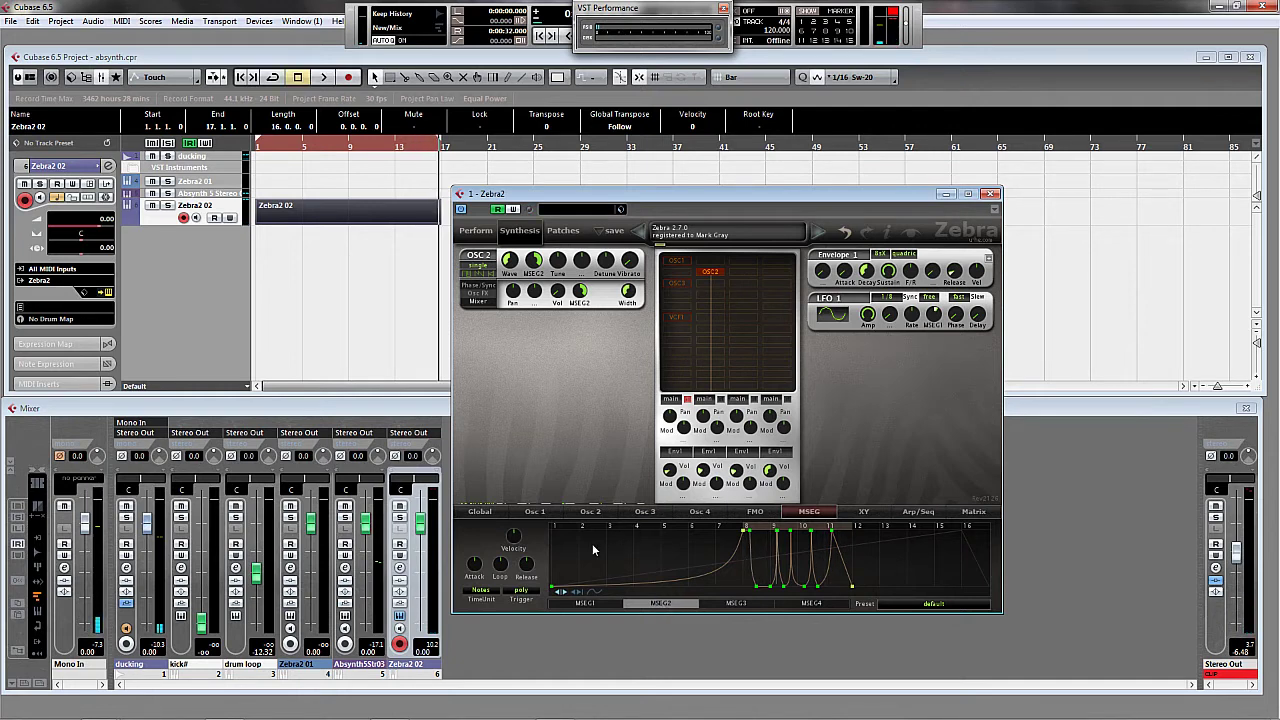
Turn off the global effects bypass, audition the track with Delay1 and Rev1, and return to the MSEG2 envelope
left_click(480, 512)
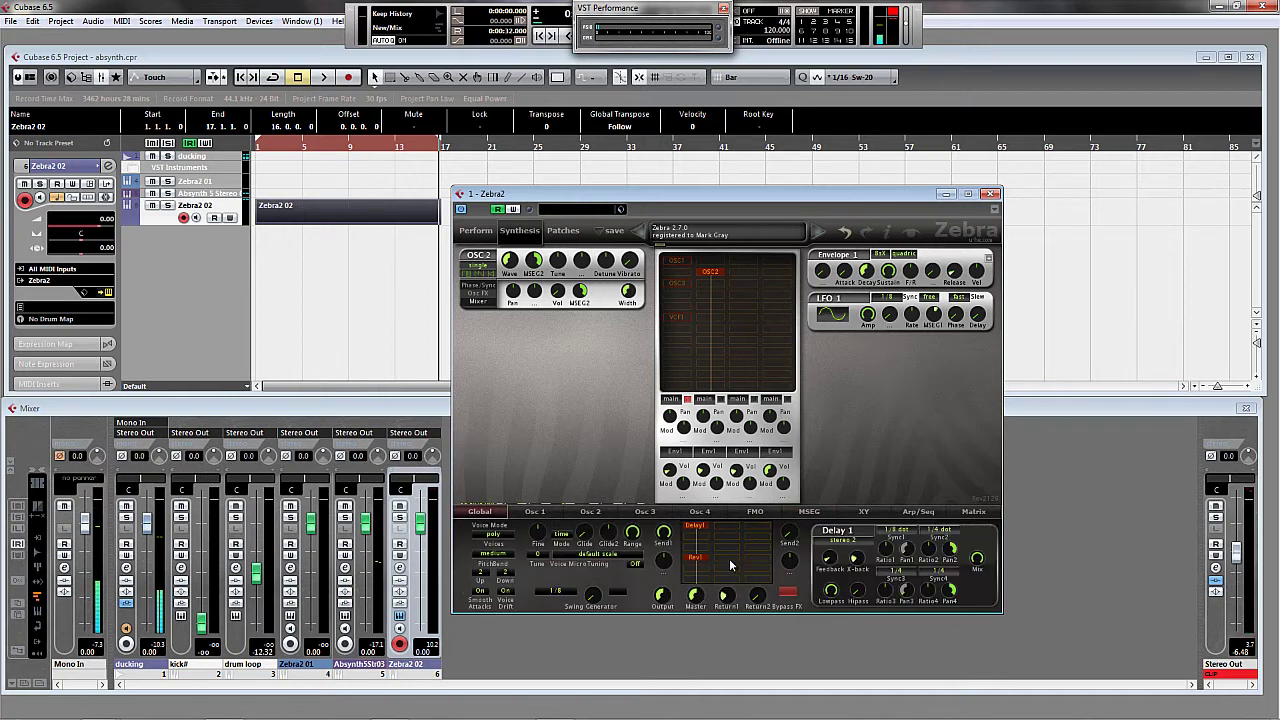
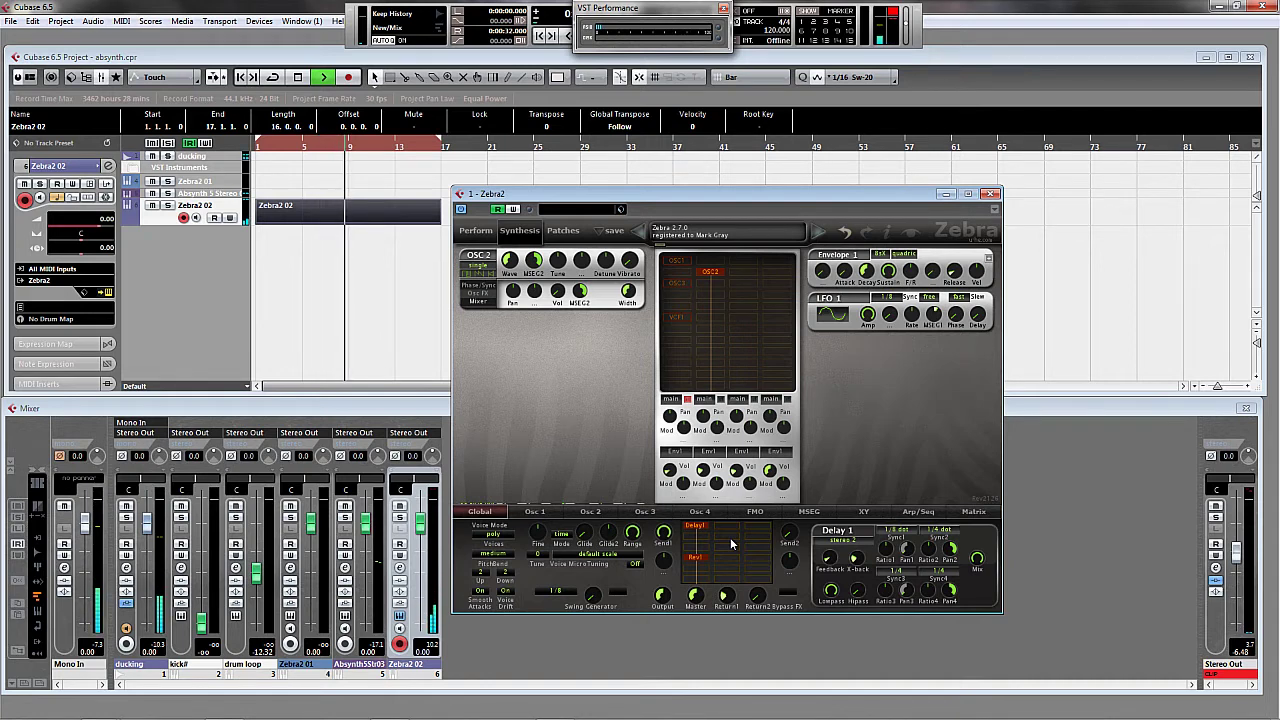
left_click(806, 512)
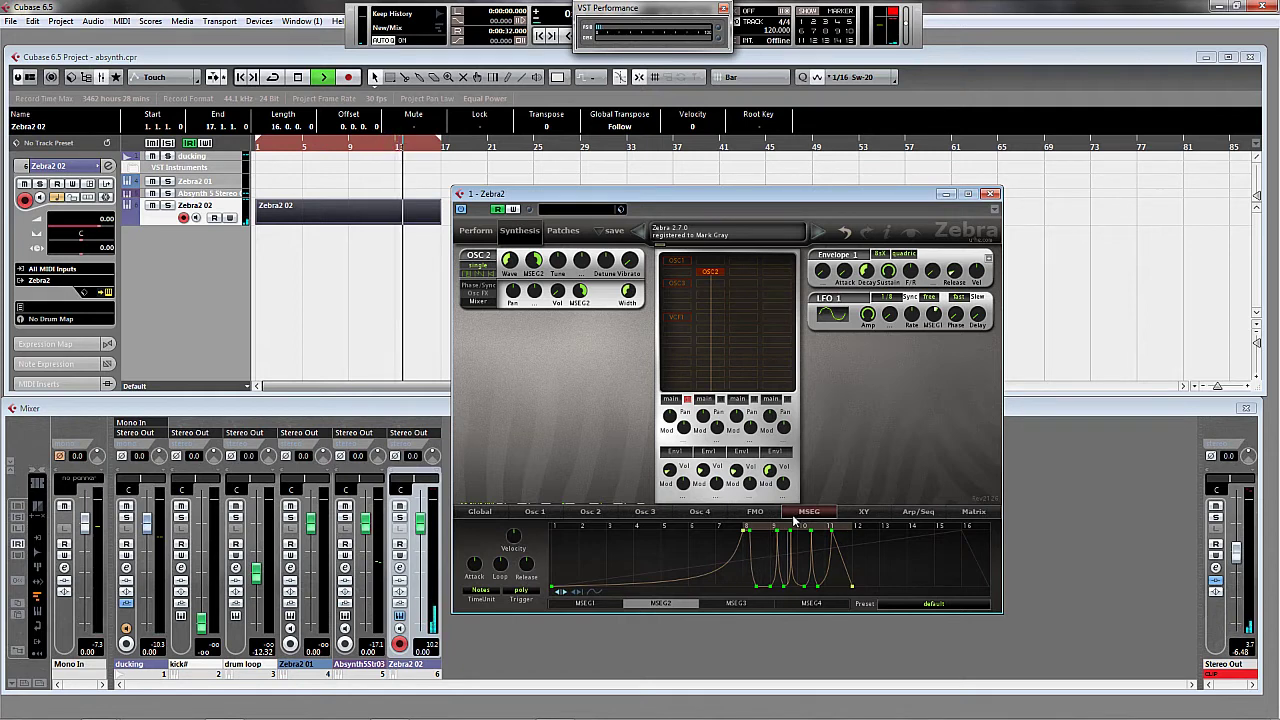
key("space")
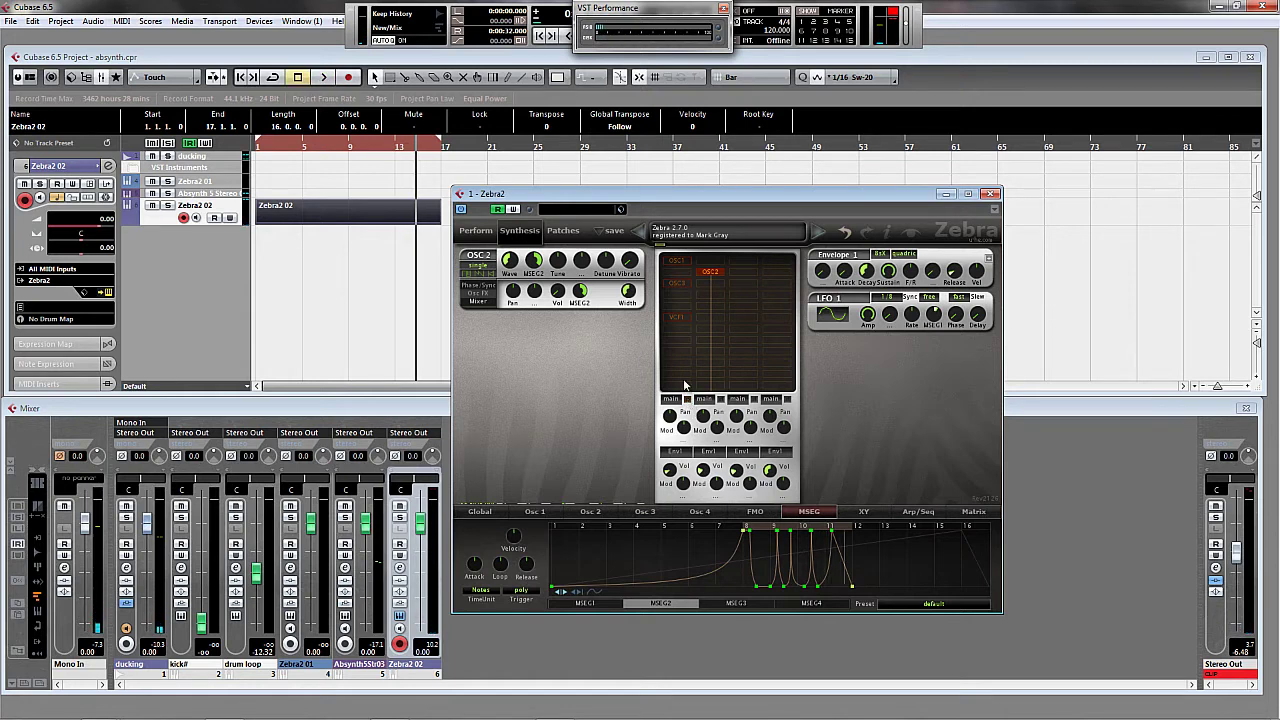
Unmute the first lane and its OSC1, OSC3 and VCF1 modules, and play the track
left_click(674, 261)
left_click(677, 283)
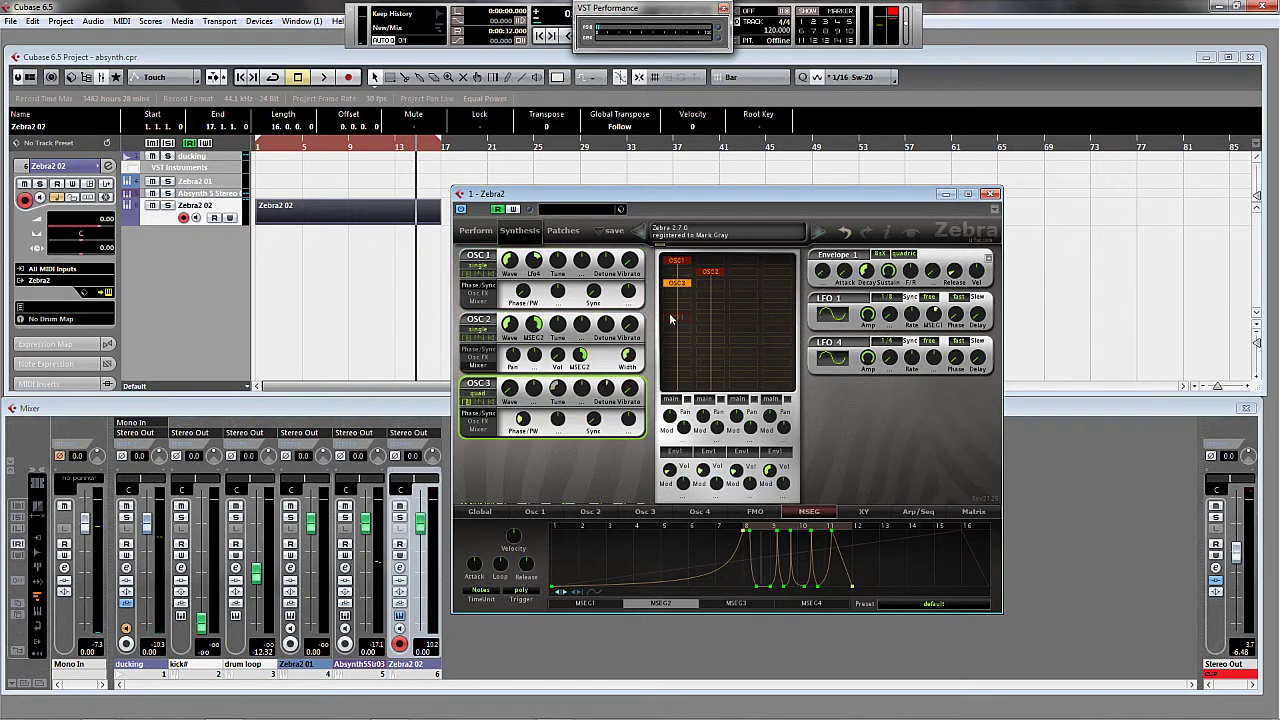
left_click(676, 318)
key("space")
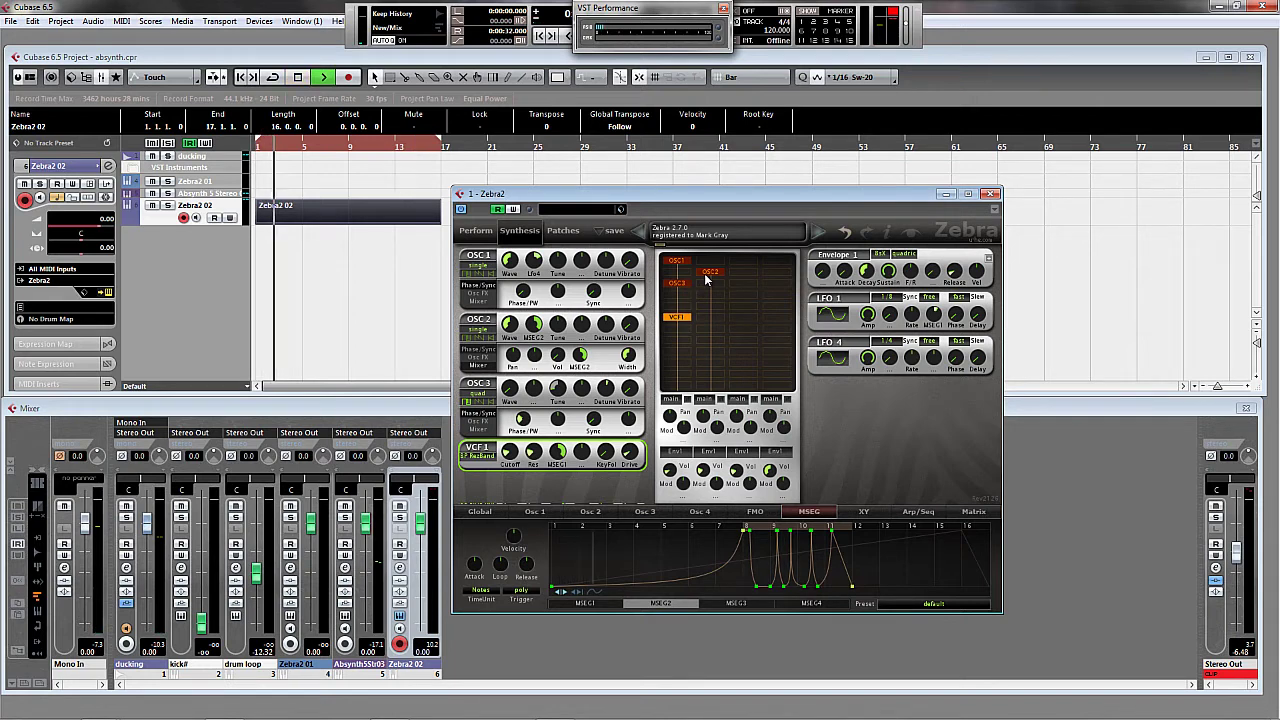
Show OSC1's mixer settings and compare the MSEG1 and MSEG2 envelopes while listening to the full patch
left_click(478, 301)
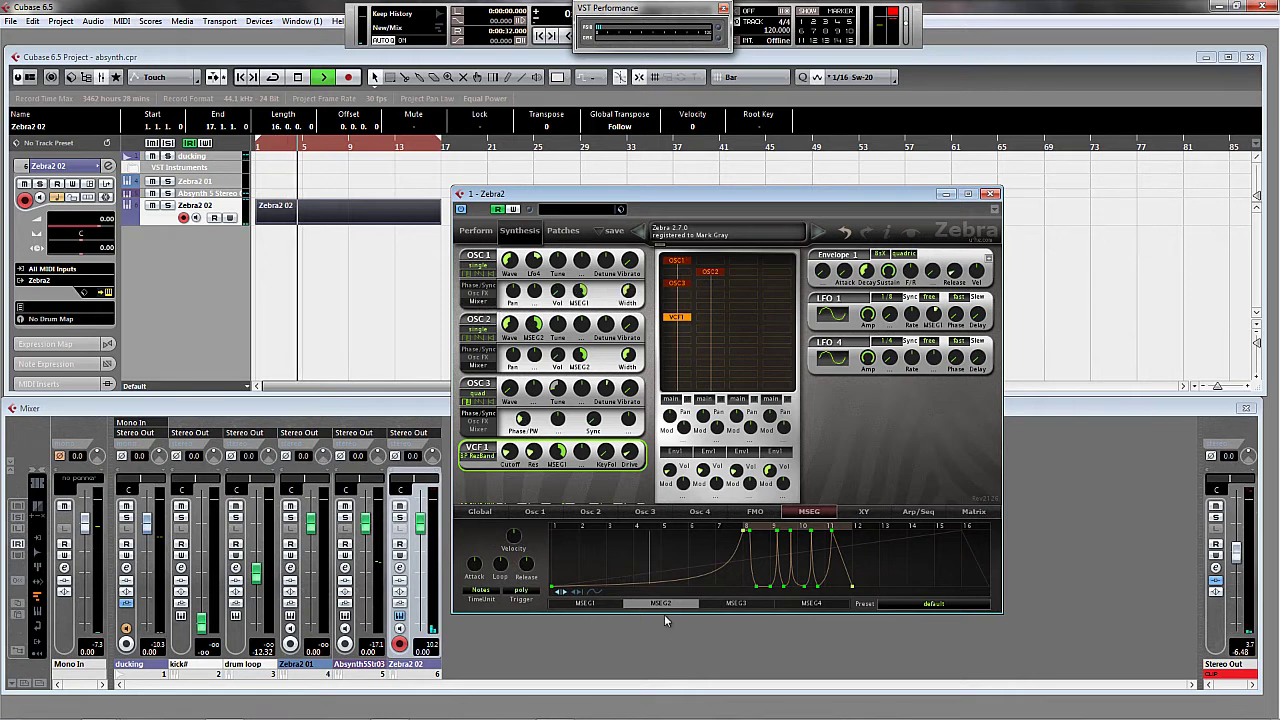
left_click(588, 604)
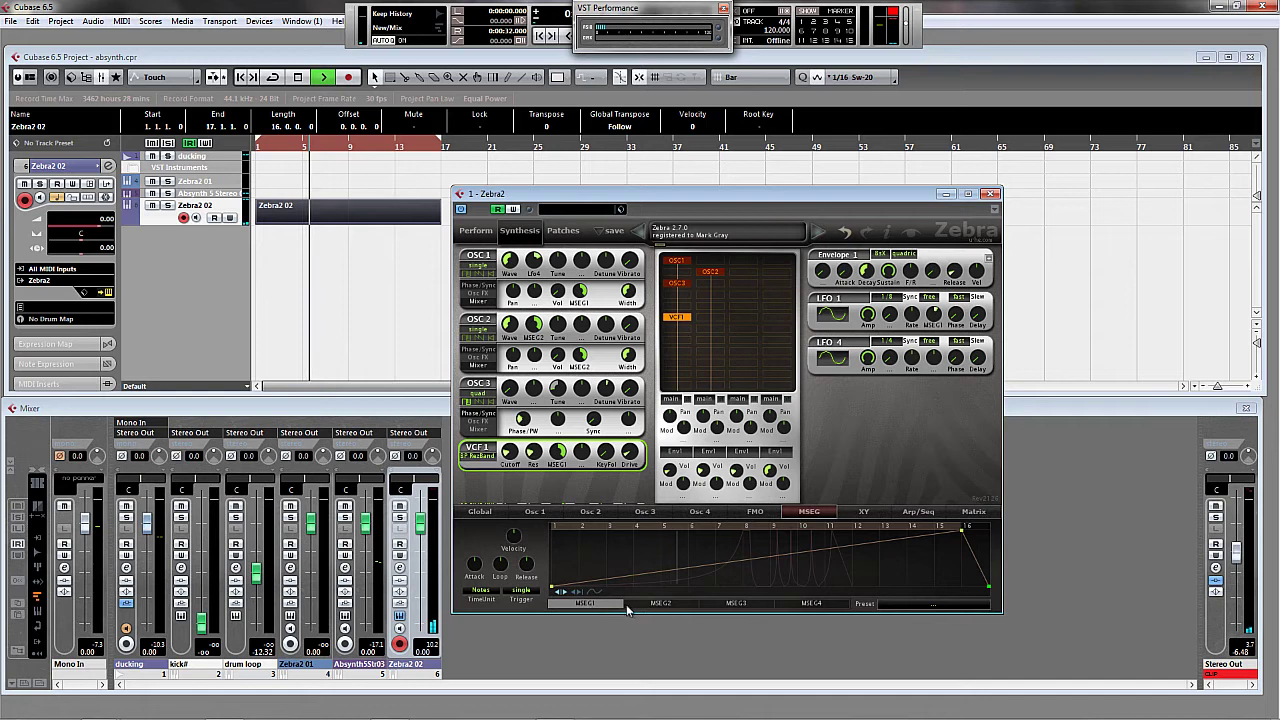
left_click(668, 604)
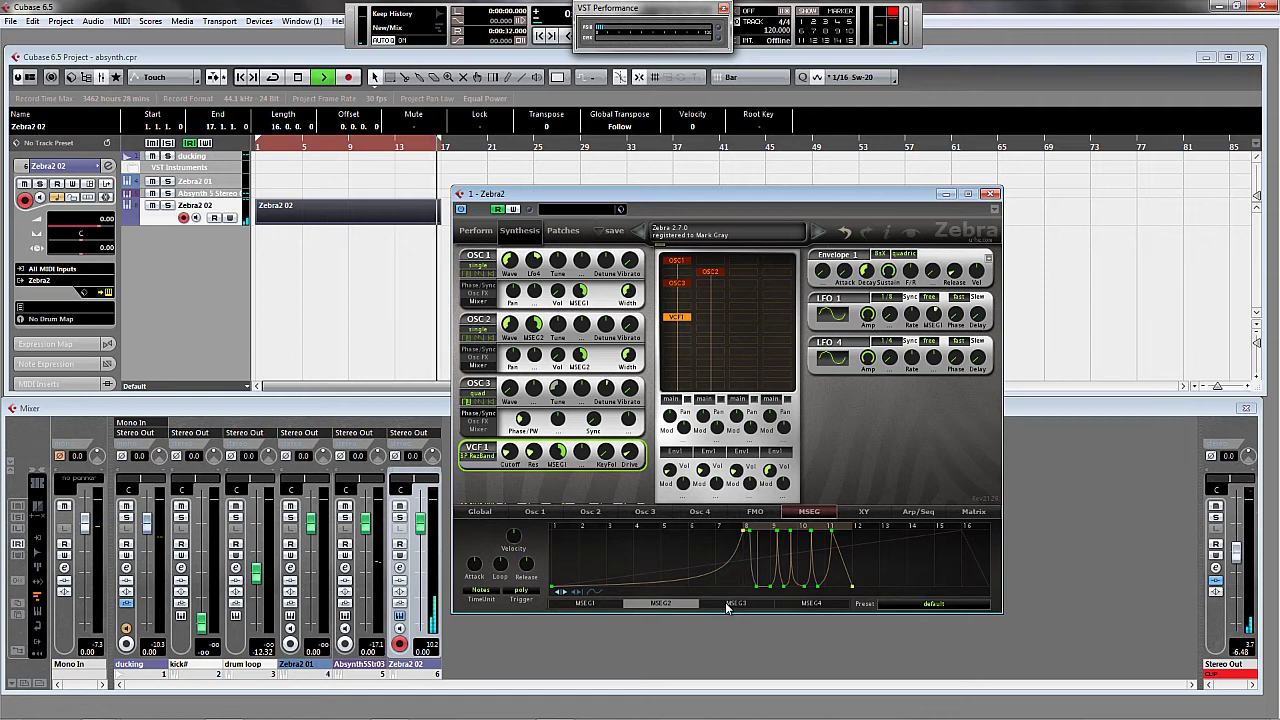
key("space")
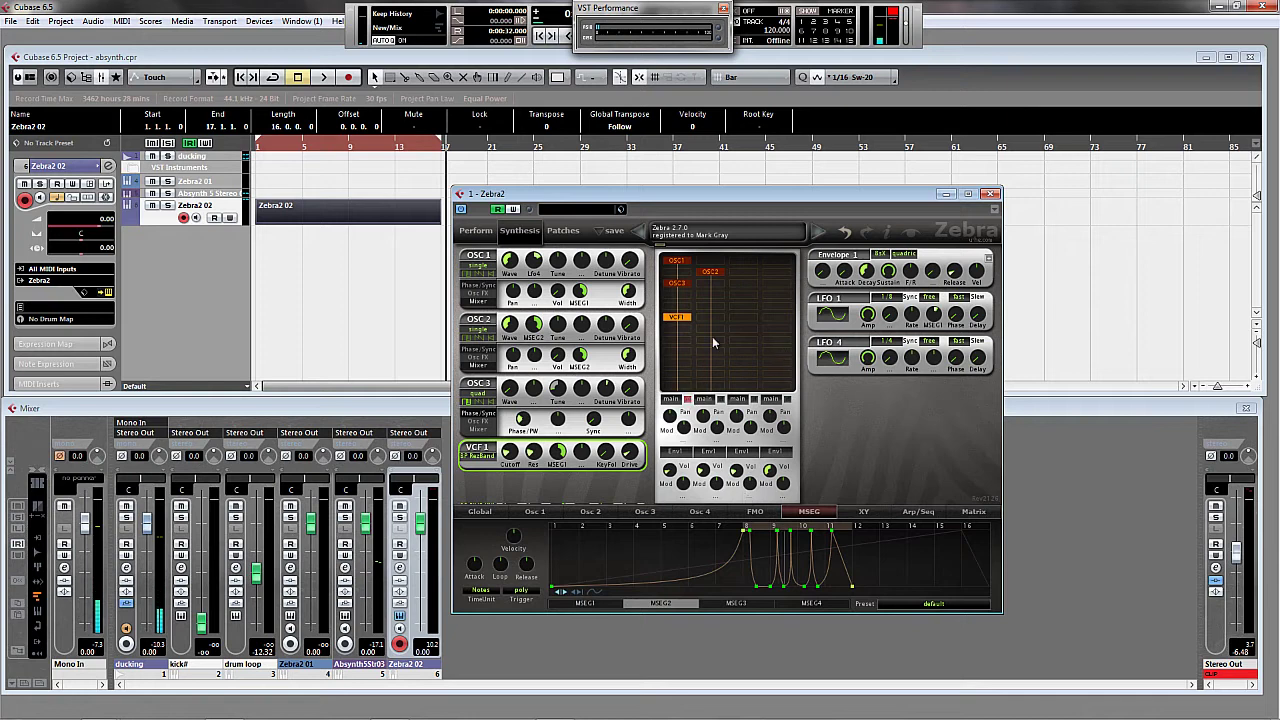
Add OSC4 in the fourth lane's first row of the module grid, and mute OSC1, OSC3 and VCF1
left_click(772, 262)
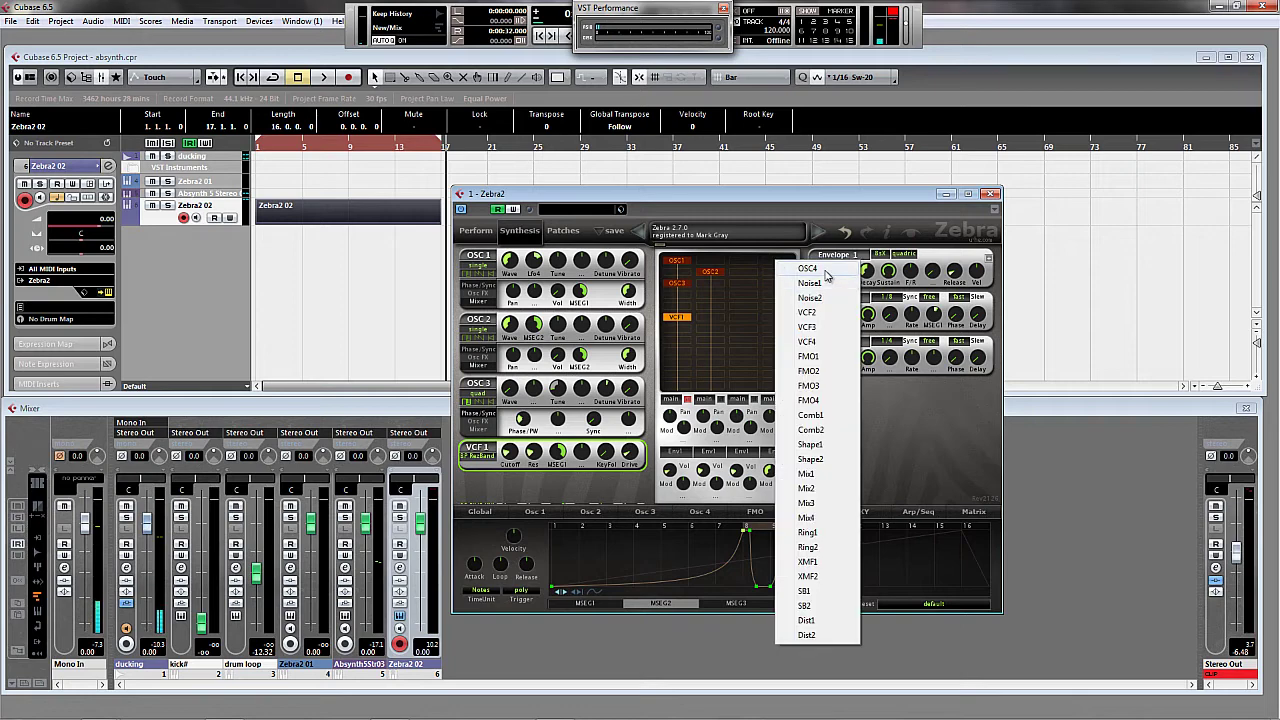
left_click(775, 285)
left_click(714, 275)
left_click(678, 266)
left_click(678, 285)
left_click(677, 318)
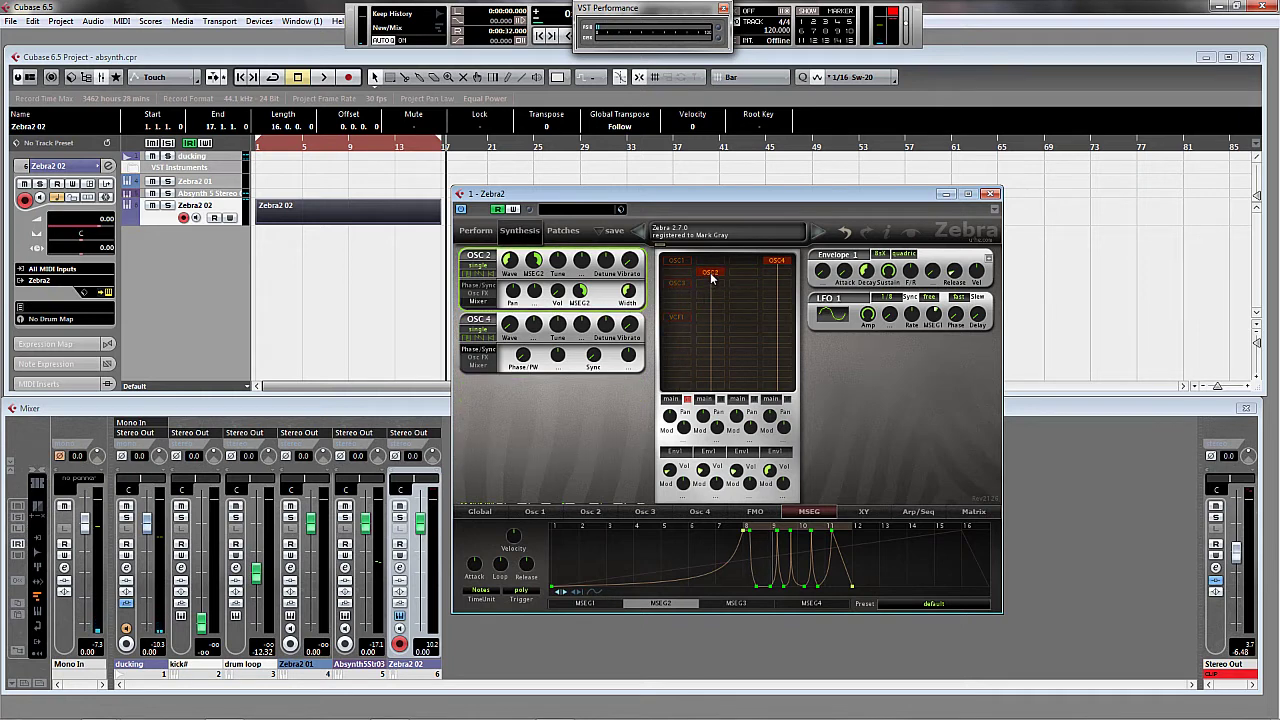
Mute OSC2 in the module grid and lower OSC4's tuning
left_click(712, 273)
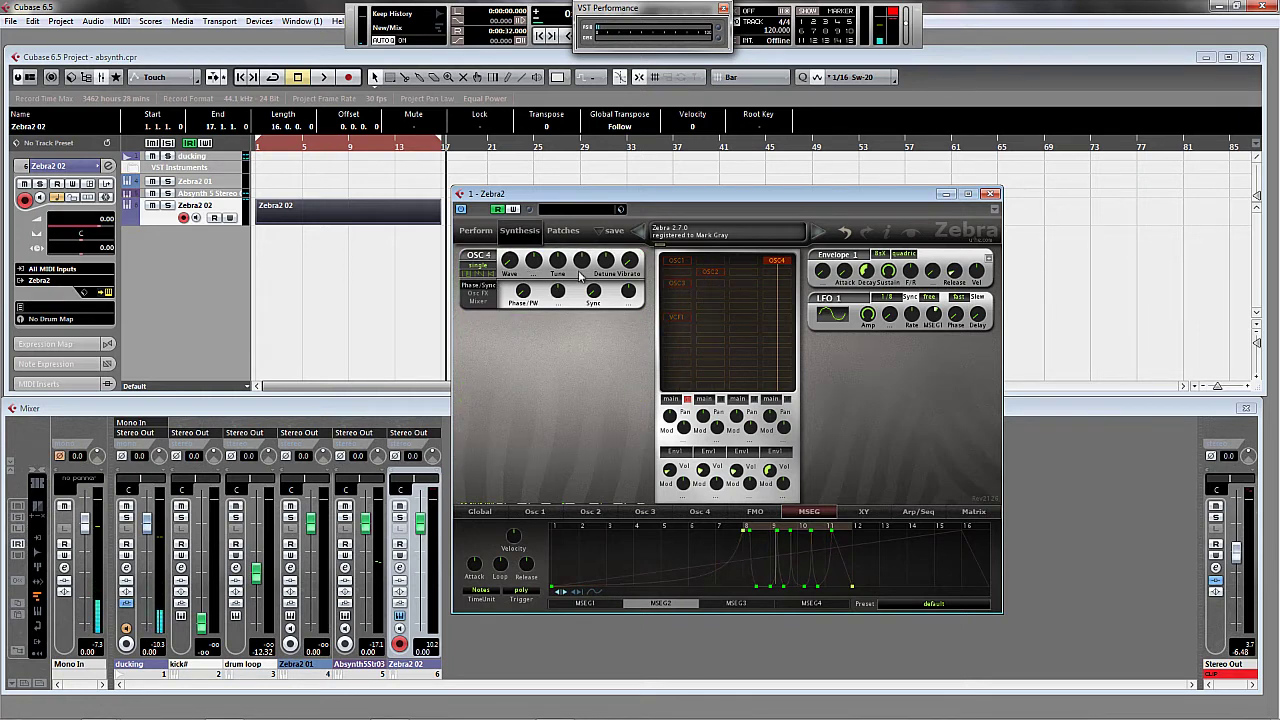
left_click_drag(558, 262, 567, 376)
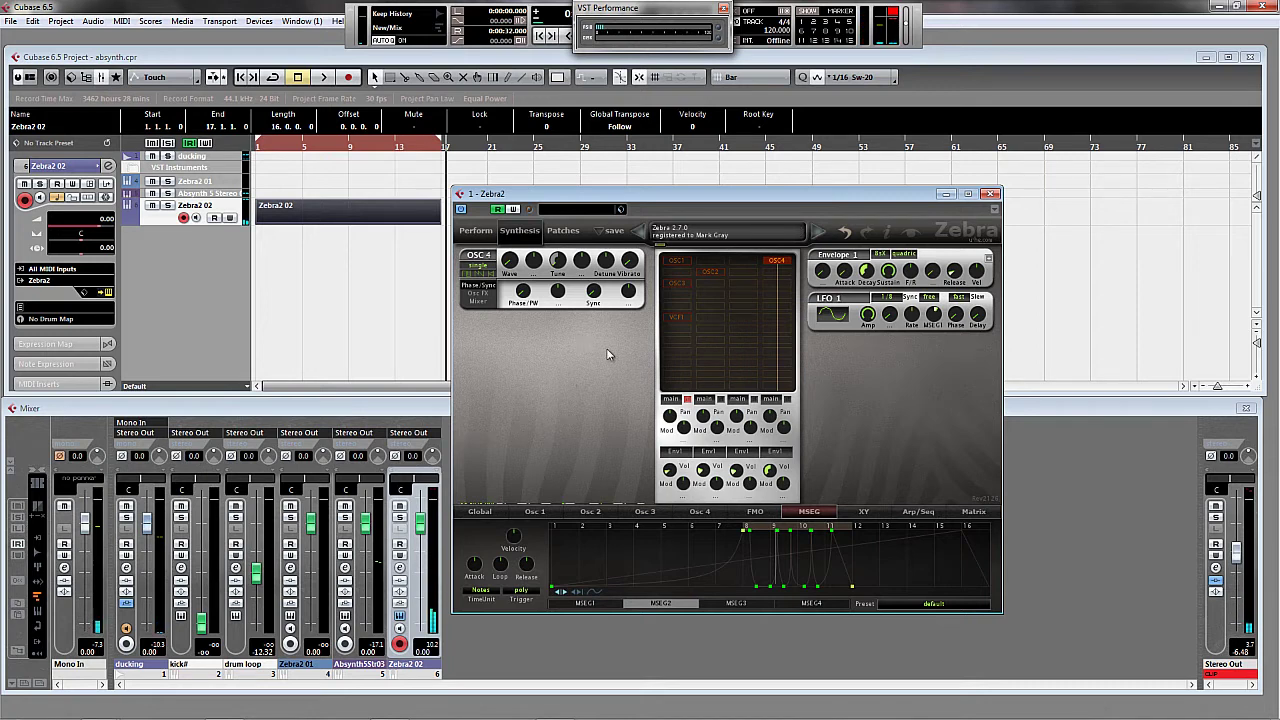
Route the fourth lane's output to bus1 and show the global effects routing
left_click(771, 400)
left_click(802, 425)
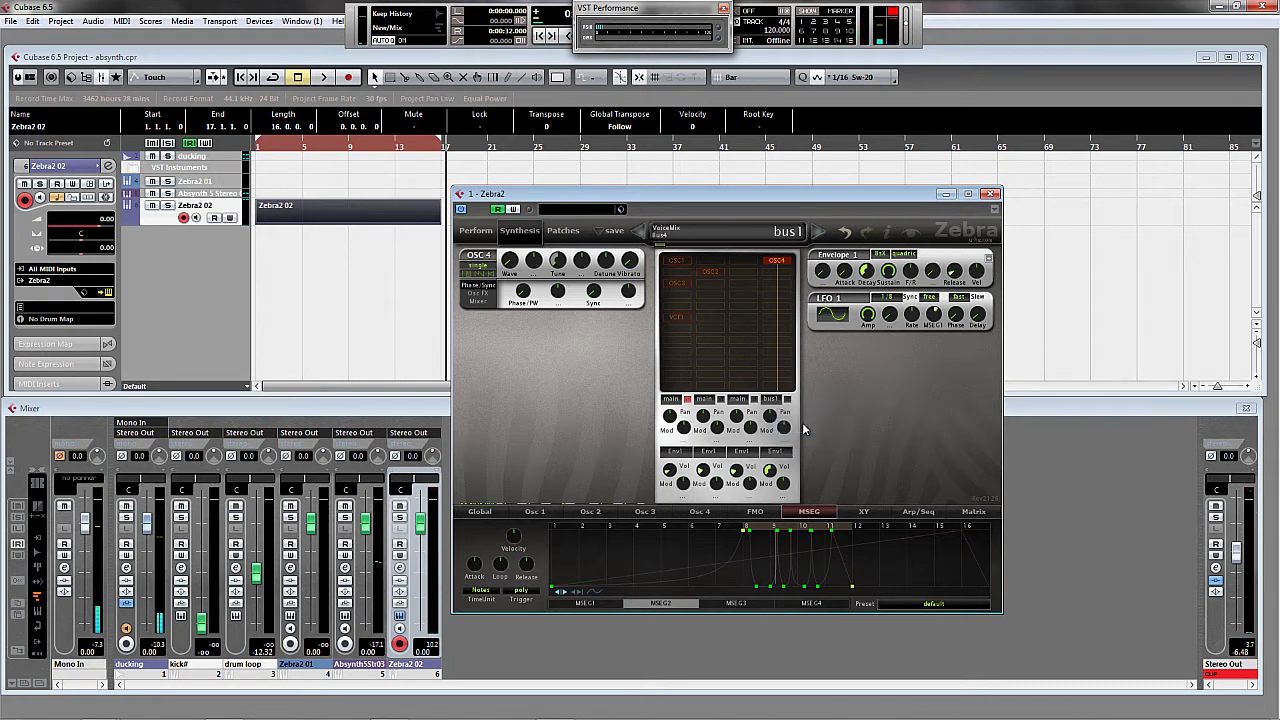
left_click(480, 512)
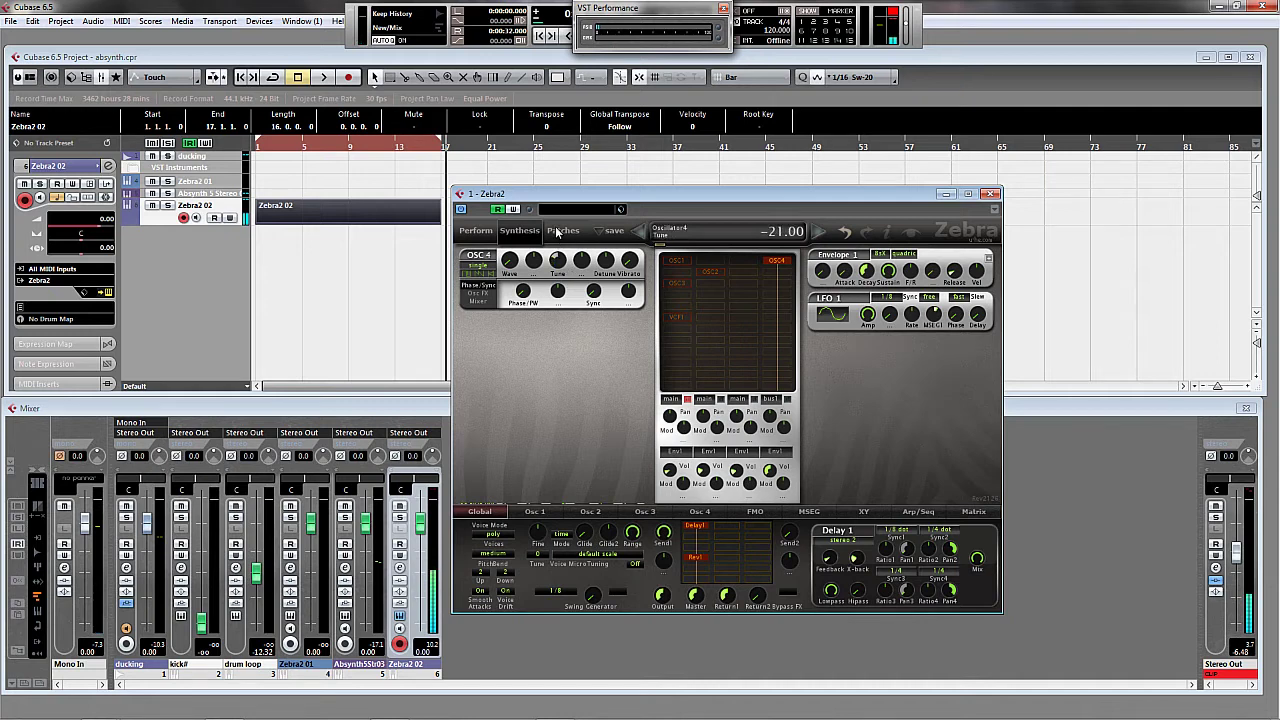
Load the Sine Tree preset from the Factory OSCs folder into OSC4
left_click(699, 512)
left_click(942, 590)
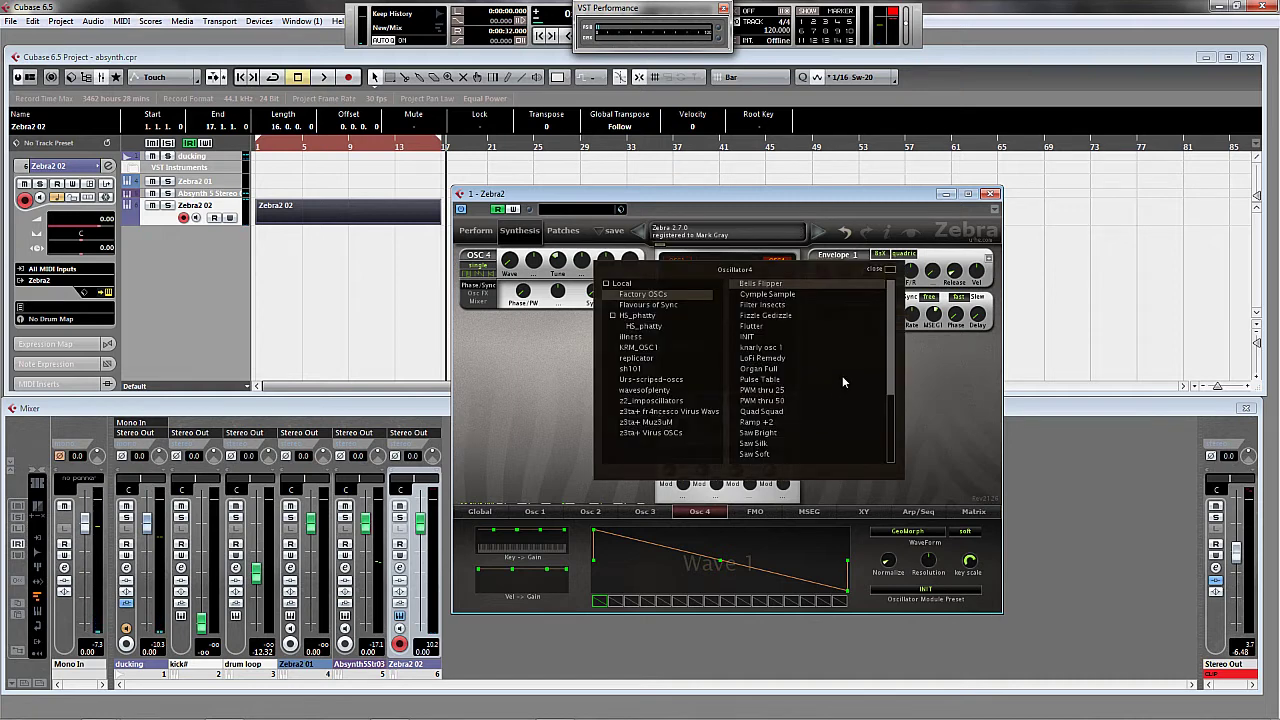
left_click_drag(889, 375, 871, 433)
left_click(756, 380)
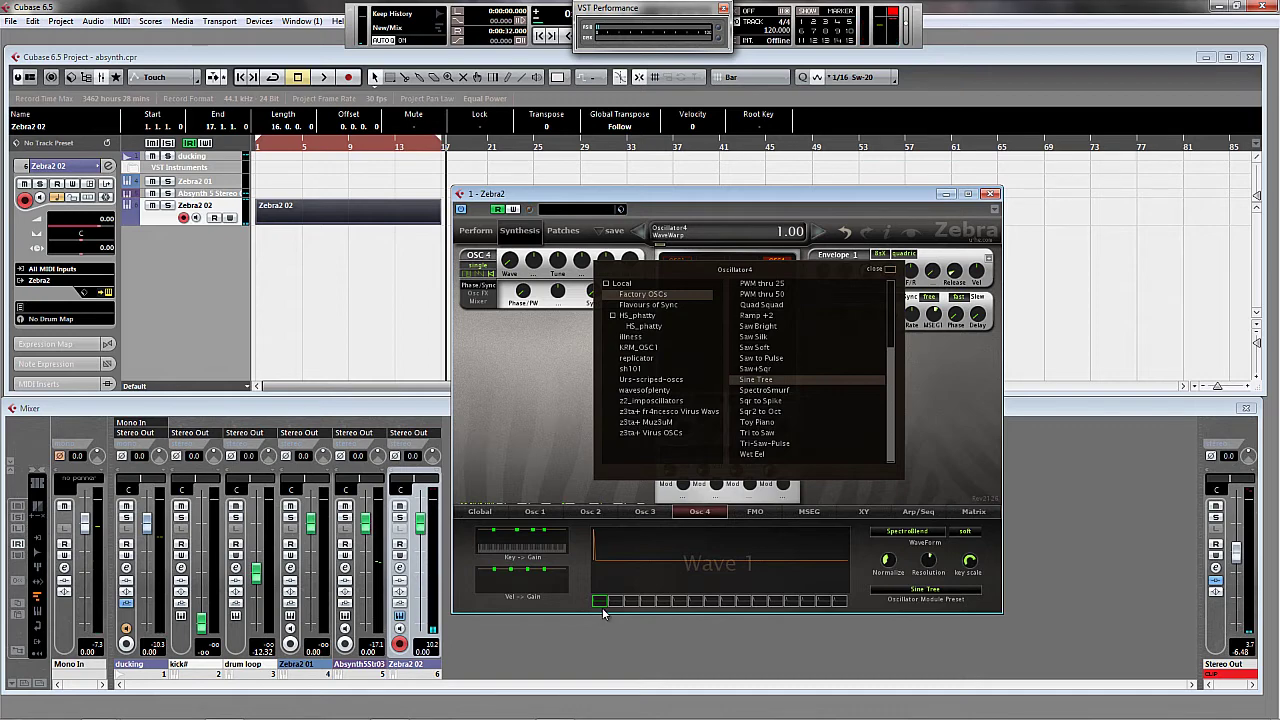
Check the Zebra2 02 part's note in the Key Editor, and retune OSC4 by ear during playback
double_click(299, 205)
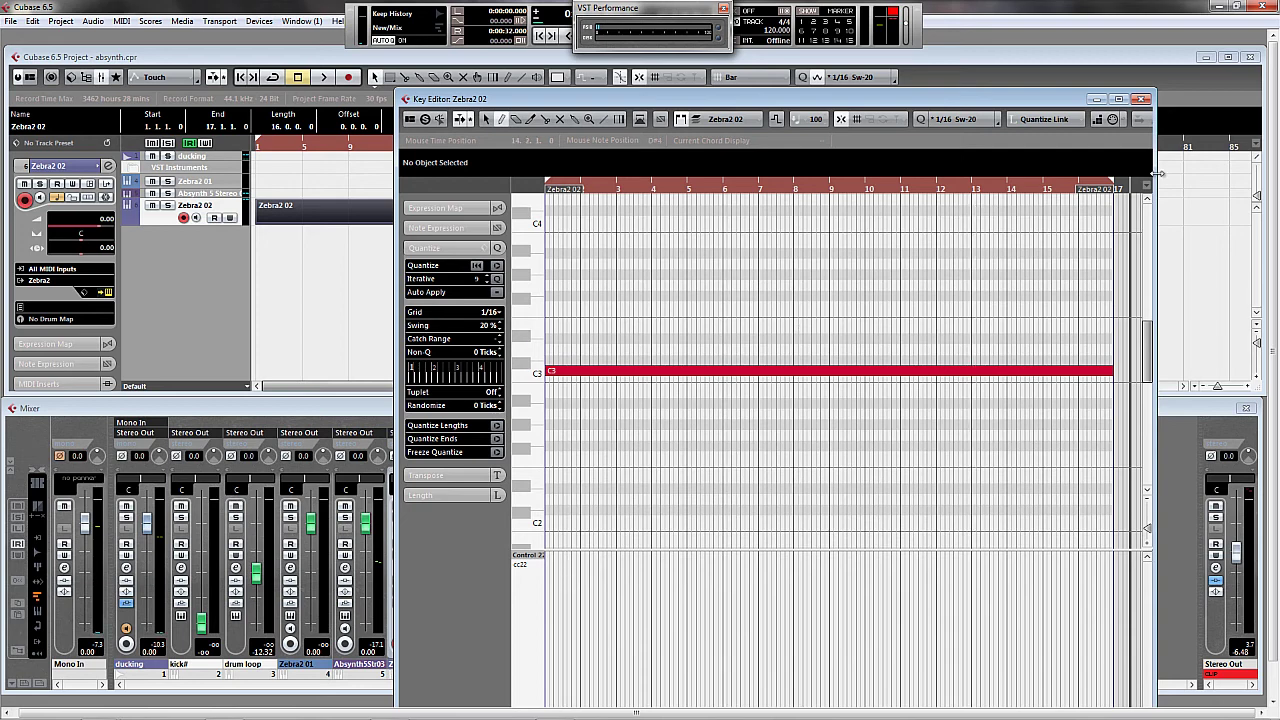
left_click(1139, 99)
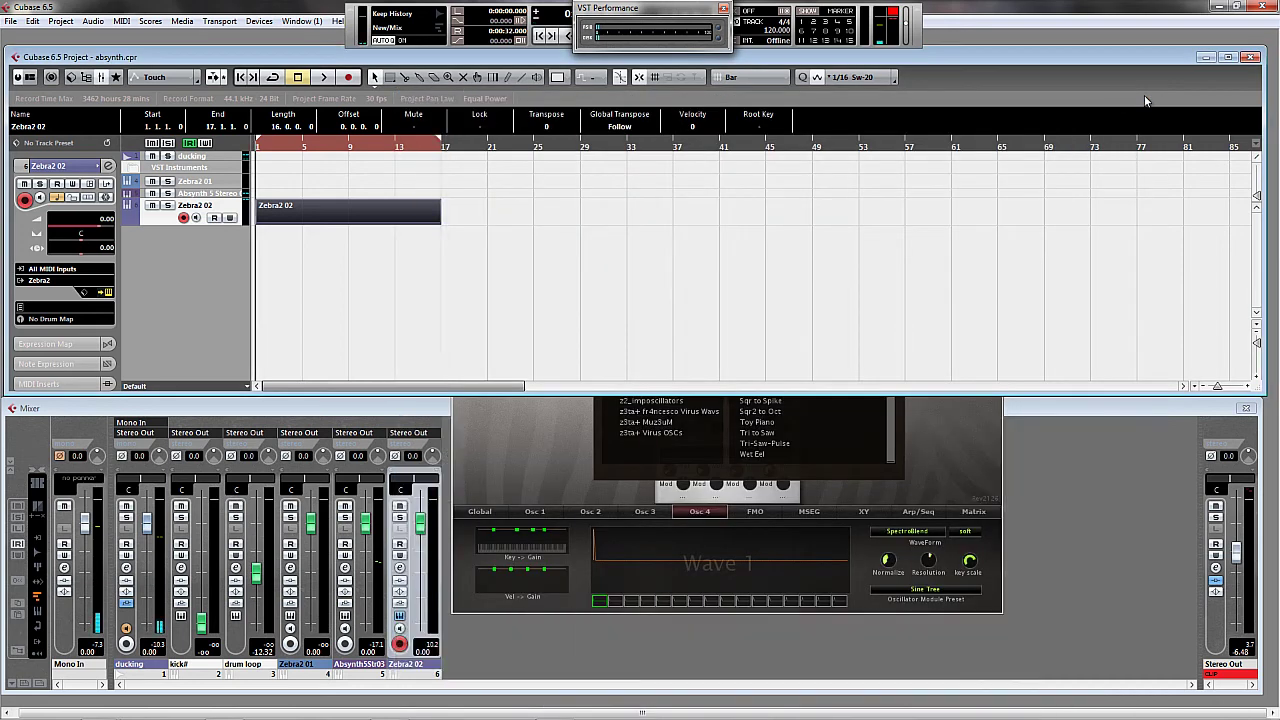
key("space")
left_click(932, 456)
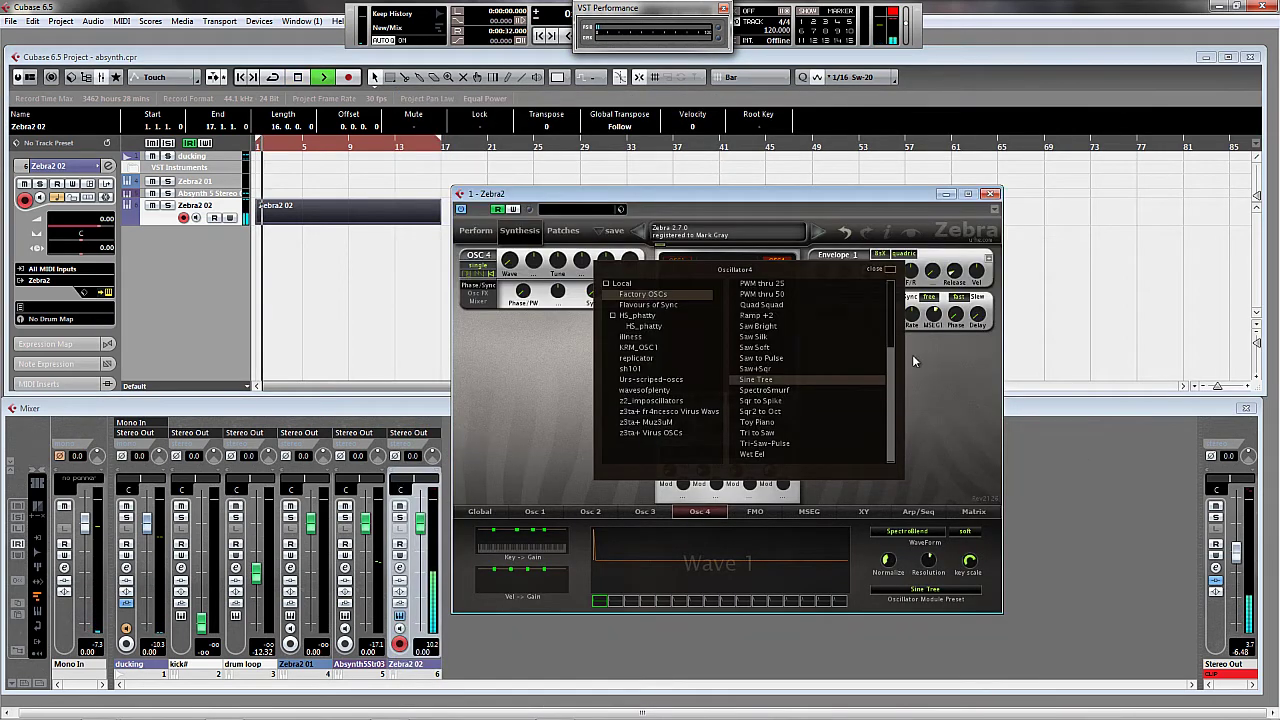
left_click(890, 271)
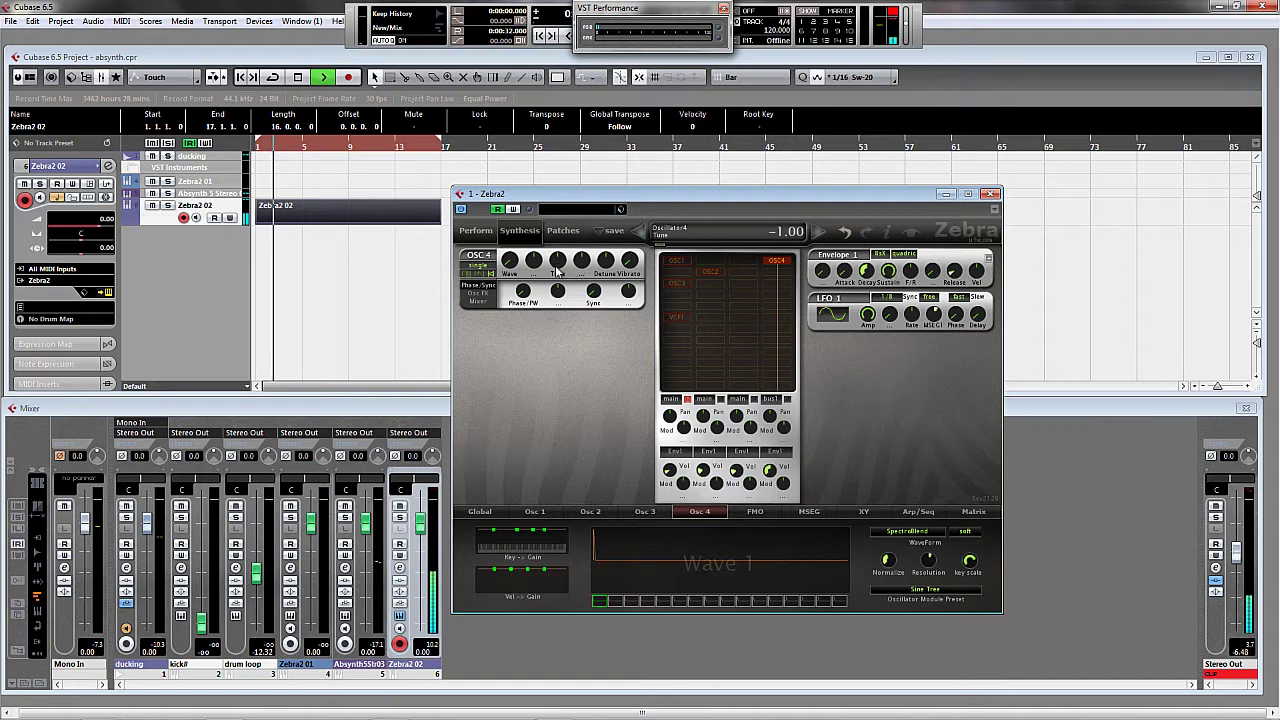
left_click_drag(556, 280, 552, 302)
key("space")
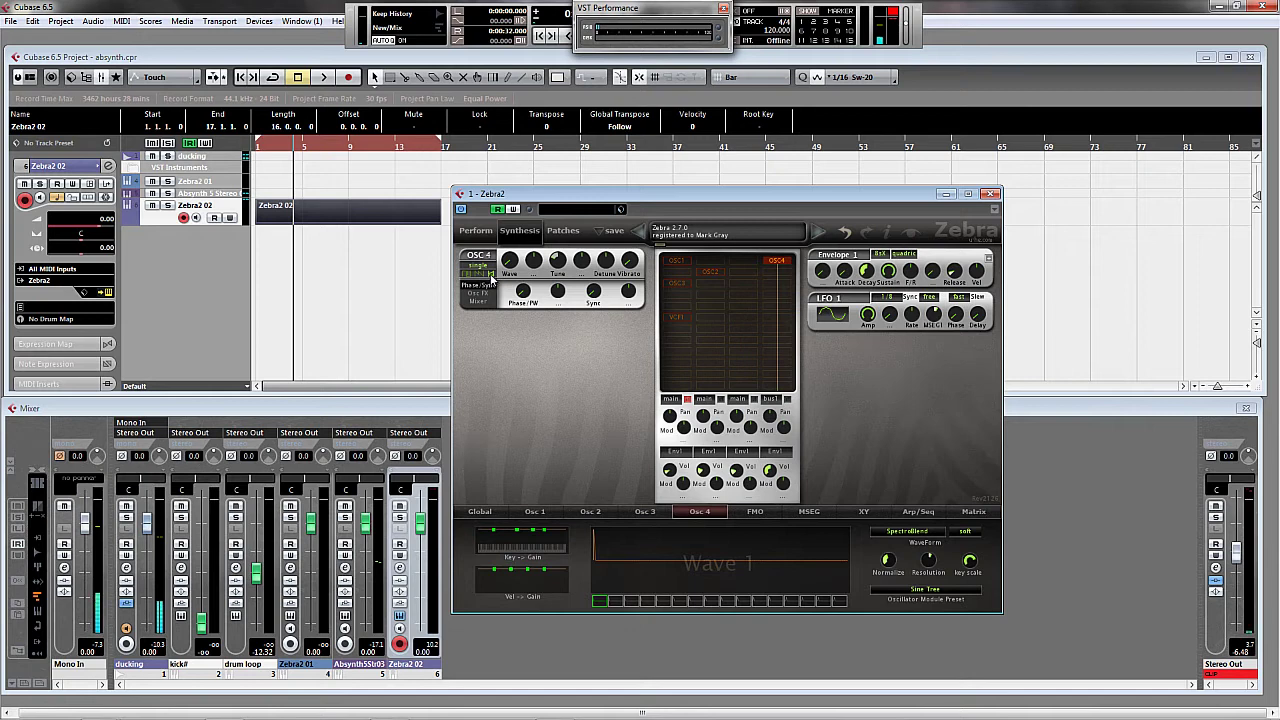
Set OSC4's volume to 0.00 in its mixer settings and assign LfoG1 as the volume modulator
left_click(487, 304)
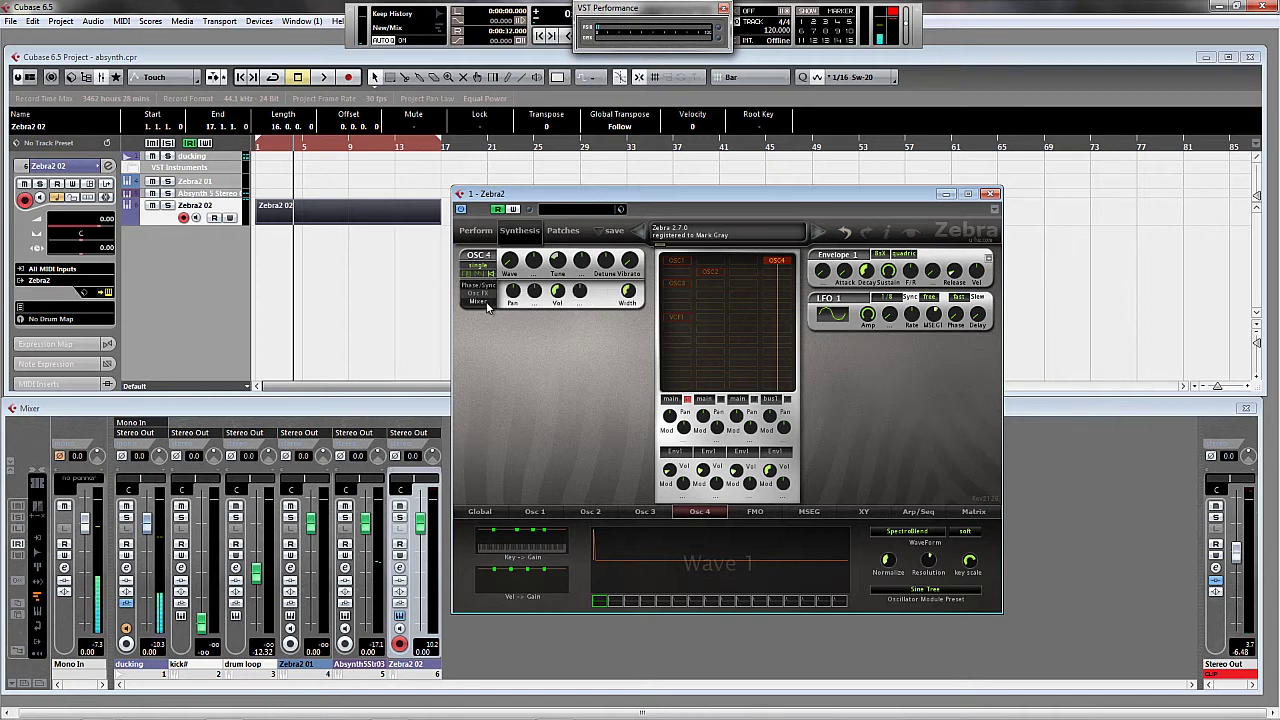
key("space")
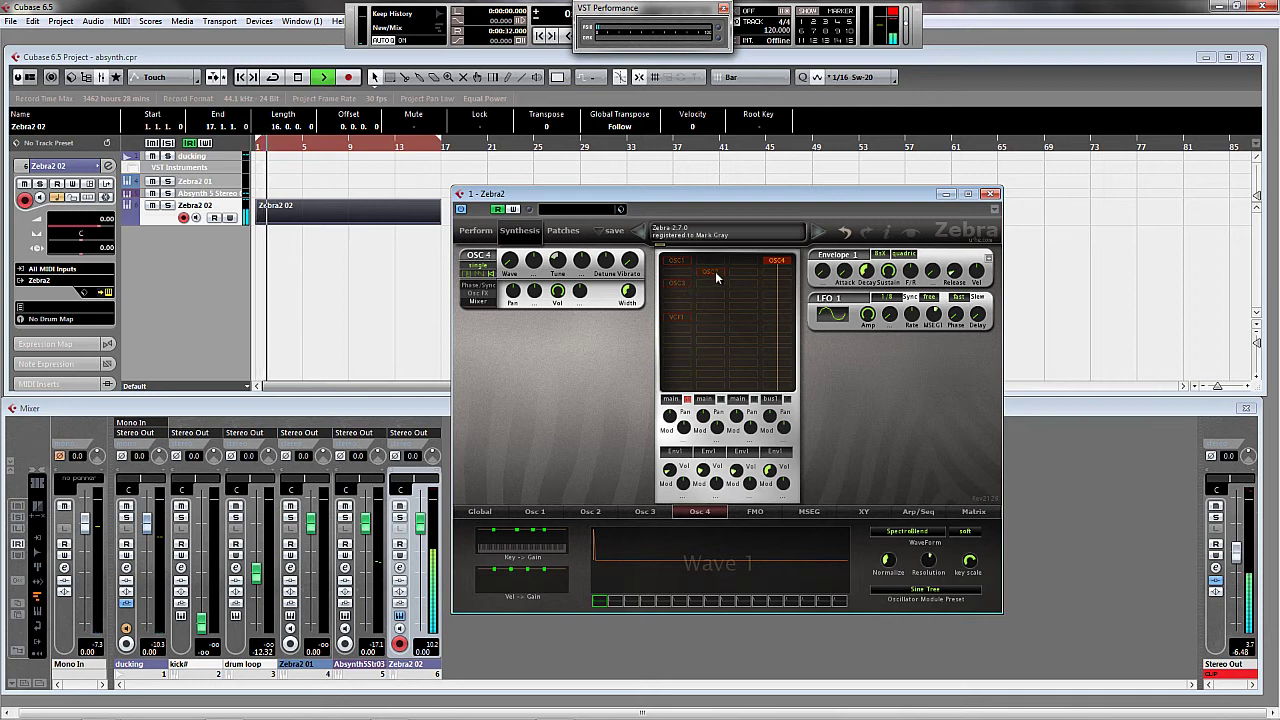
key("space")
left_click_drag(559, 298, 568, 430)
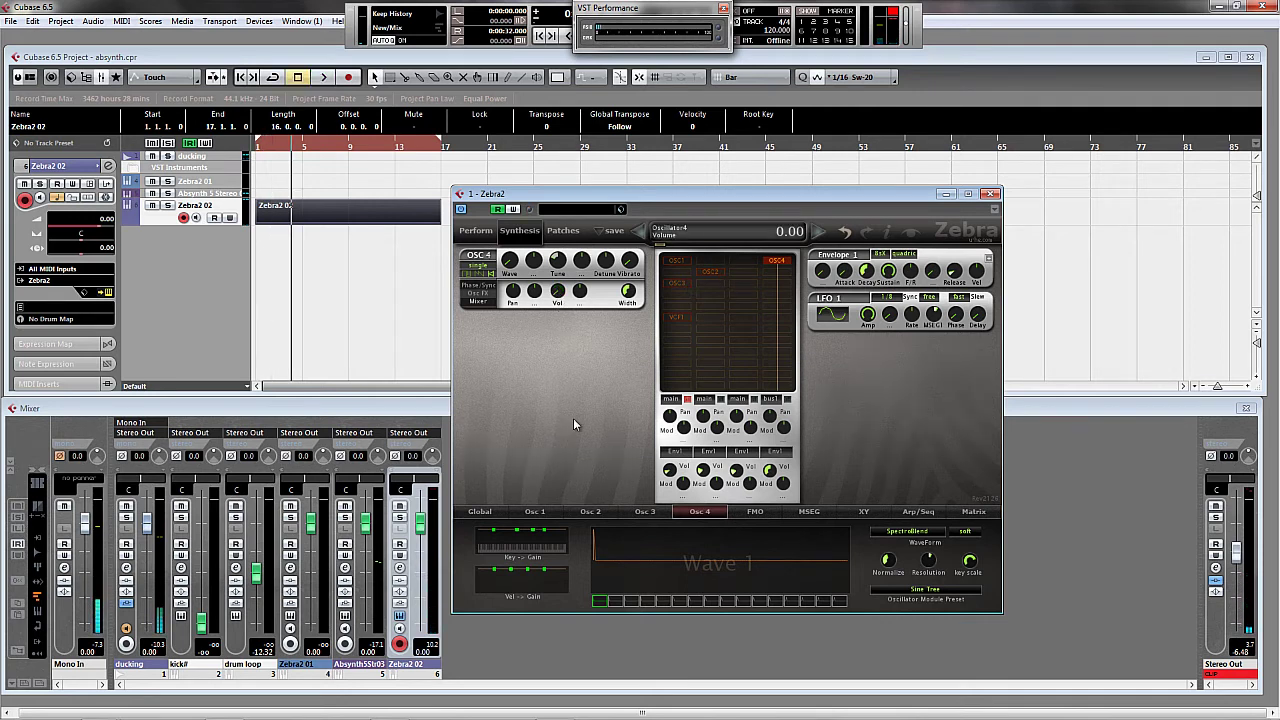
left_click(581, 299)
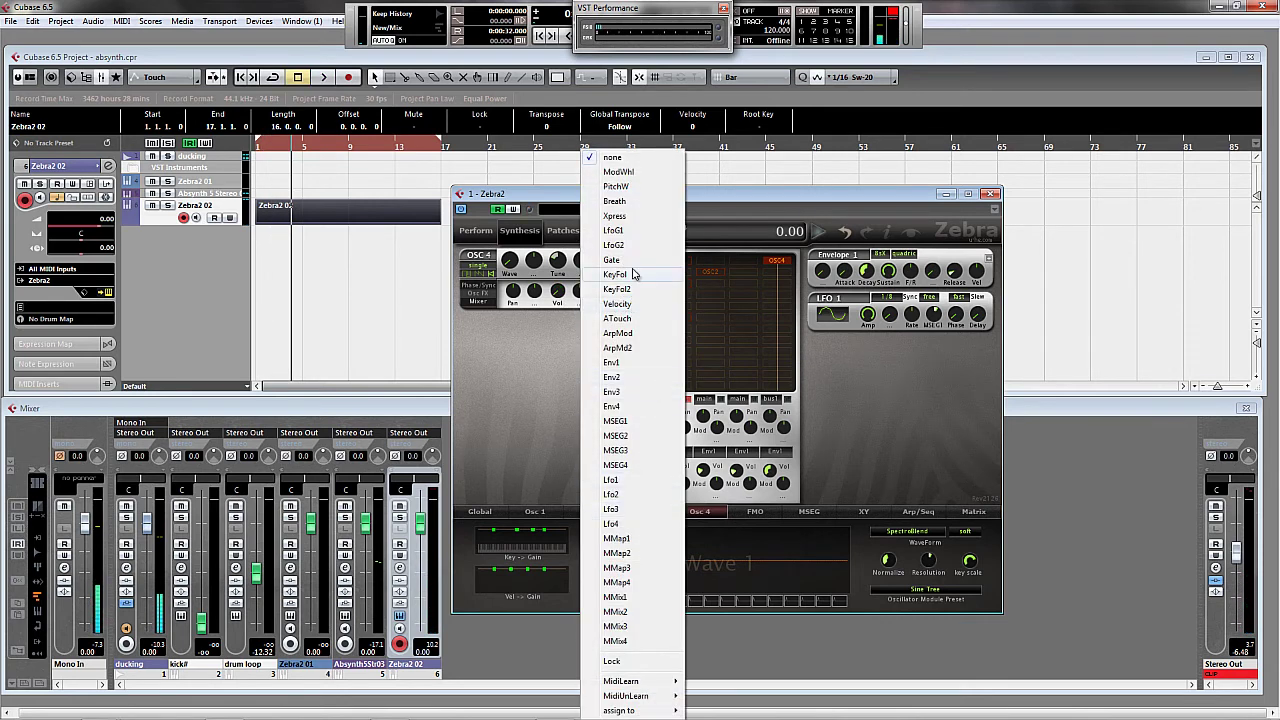
left_click(639, 238)
Give LFO Global 1 a user waveform with an irregular 16-step pattern, synced to 1/16 and triggered each bar
left_click(845, 366)
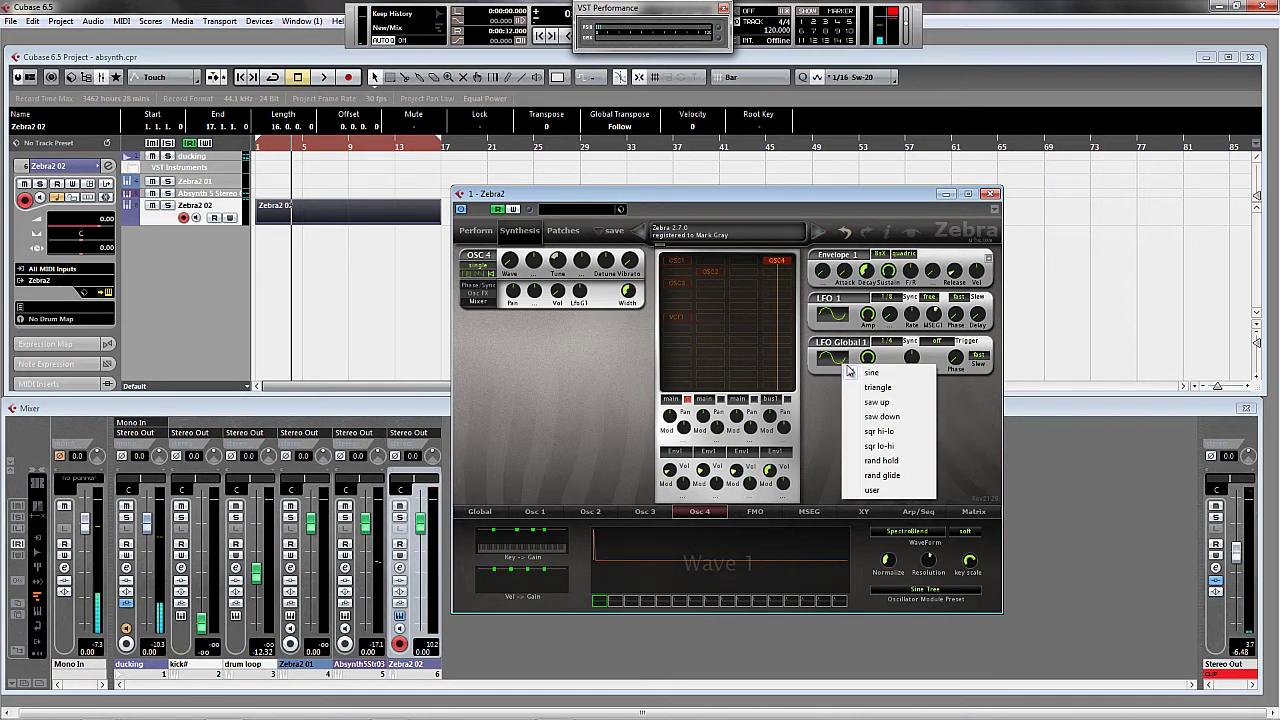
left_click(890, 492)
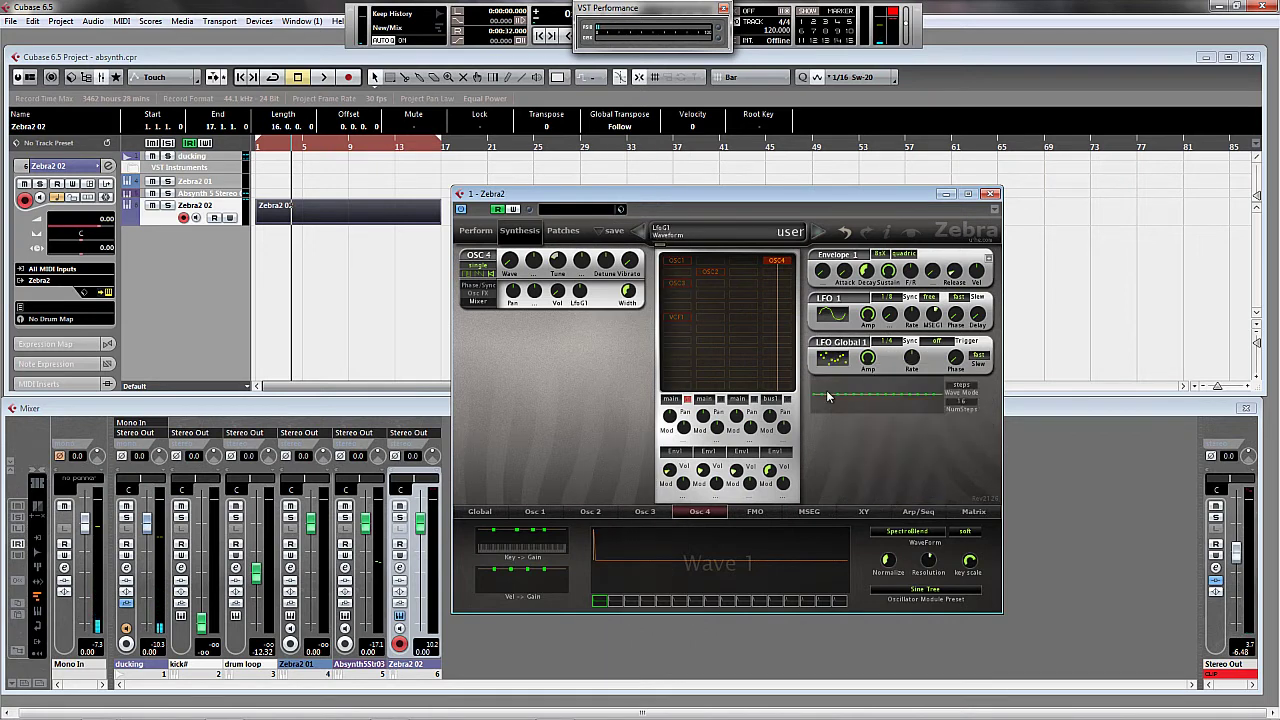
left_click_drag(828, 397, 938, 395)
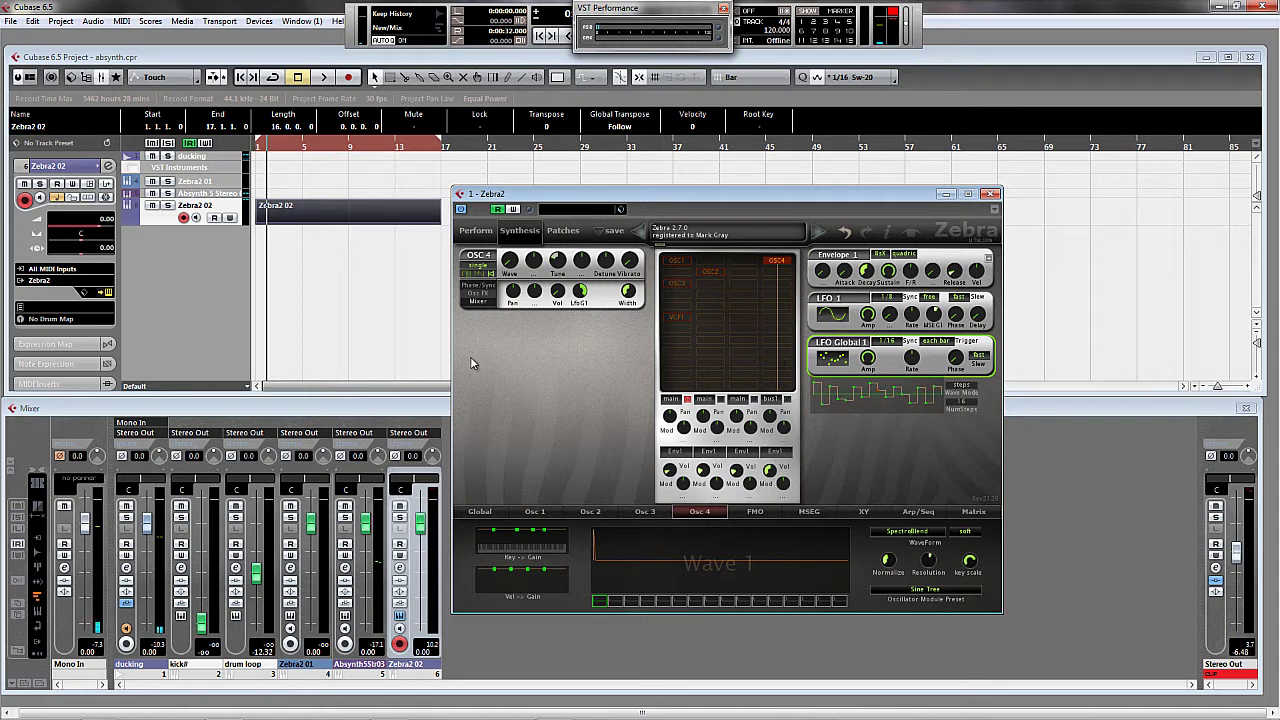
Play the track and try out waves 3, 14 and 8 for OSC4
key("space")
left_click(630, 601)
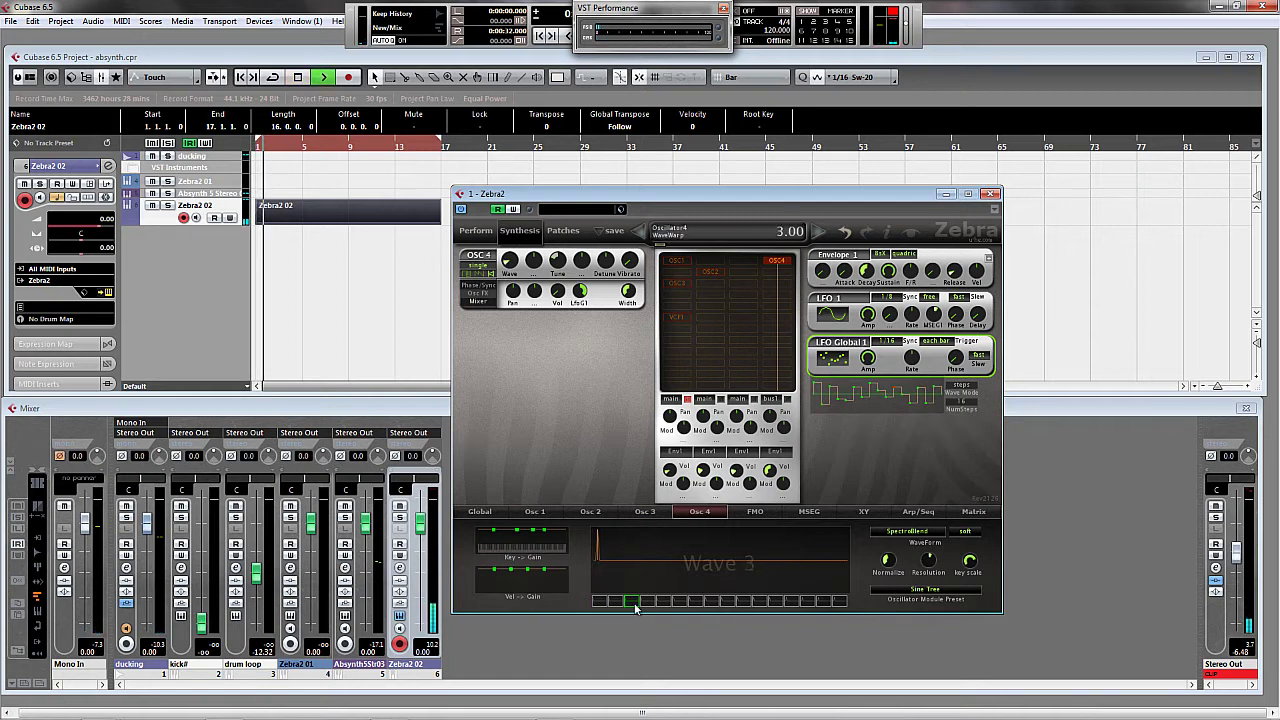
left_click(792, 601)
left_click(808, 601)
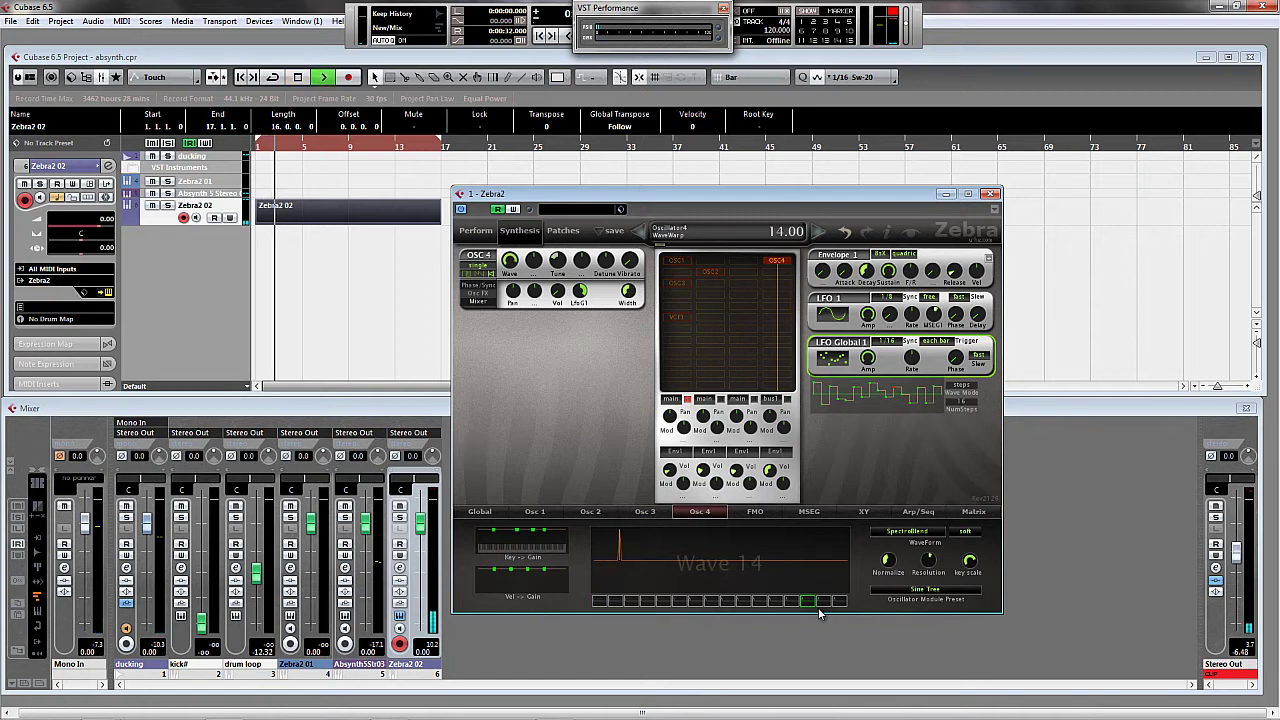
left_click(710, 601)
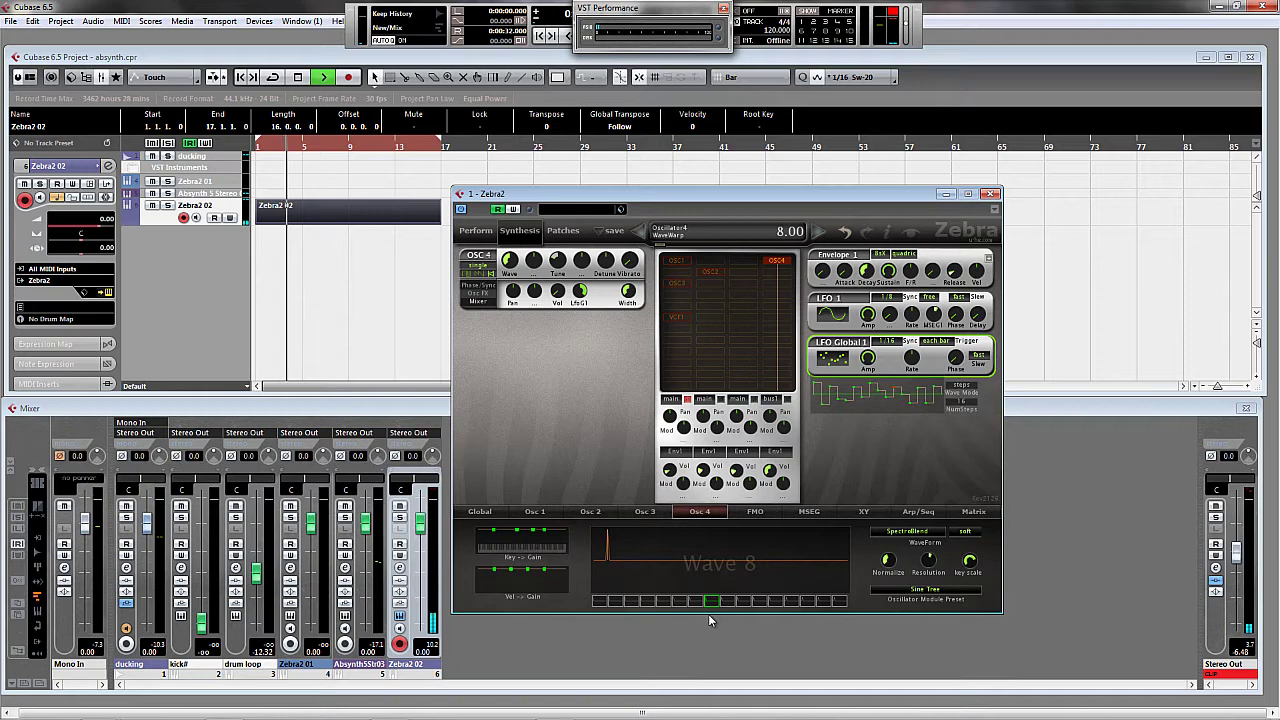
Assign LfoG1 to modulate OSC4's wave position with raised depth, and choose wave 12
left_click(535, 270)
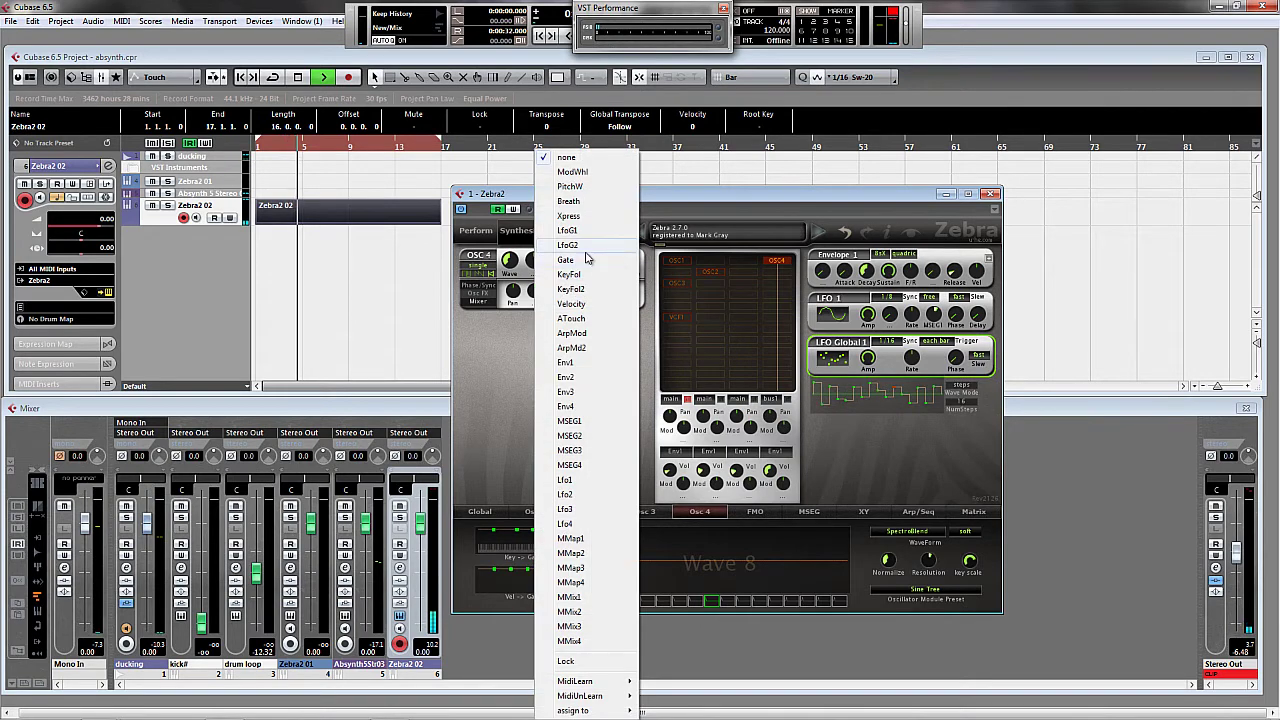
left_click(570, 231)
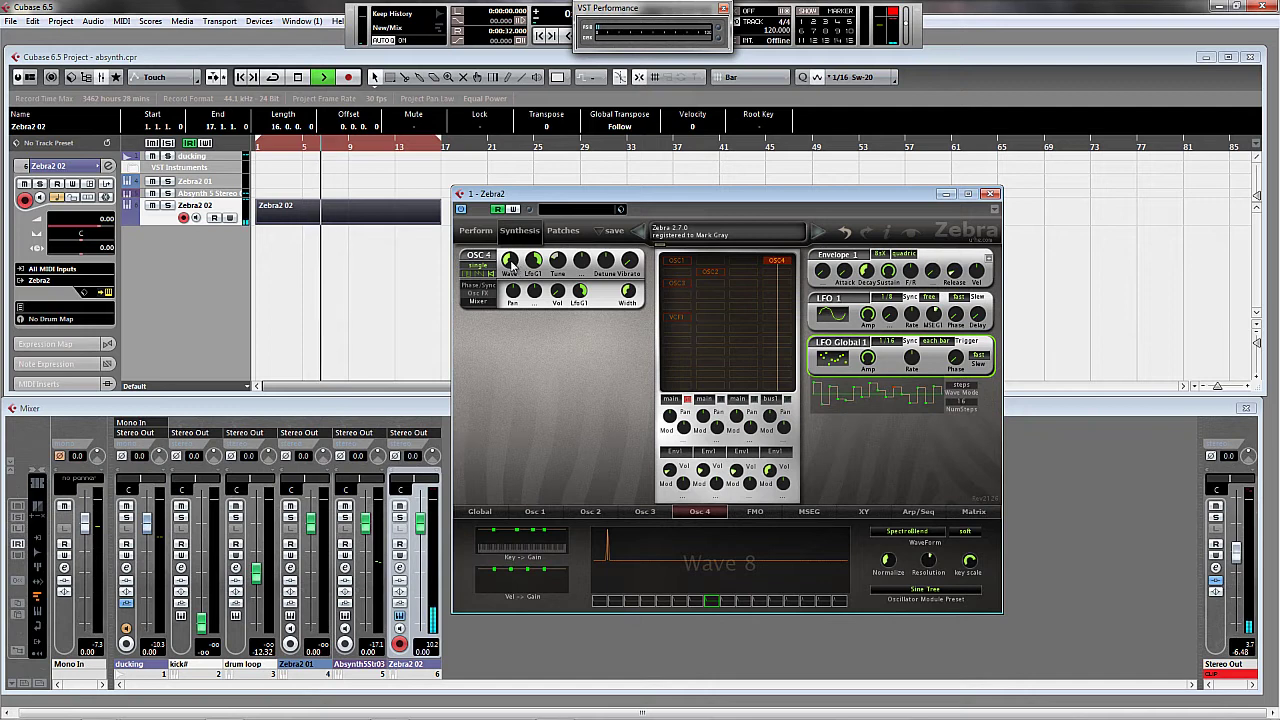
mouse_move(711, 606)
left_click_drag(716, 606, 770, 609)
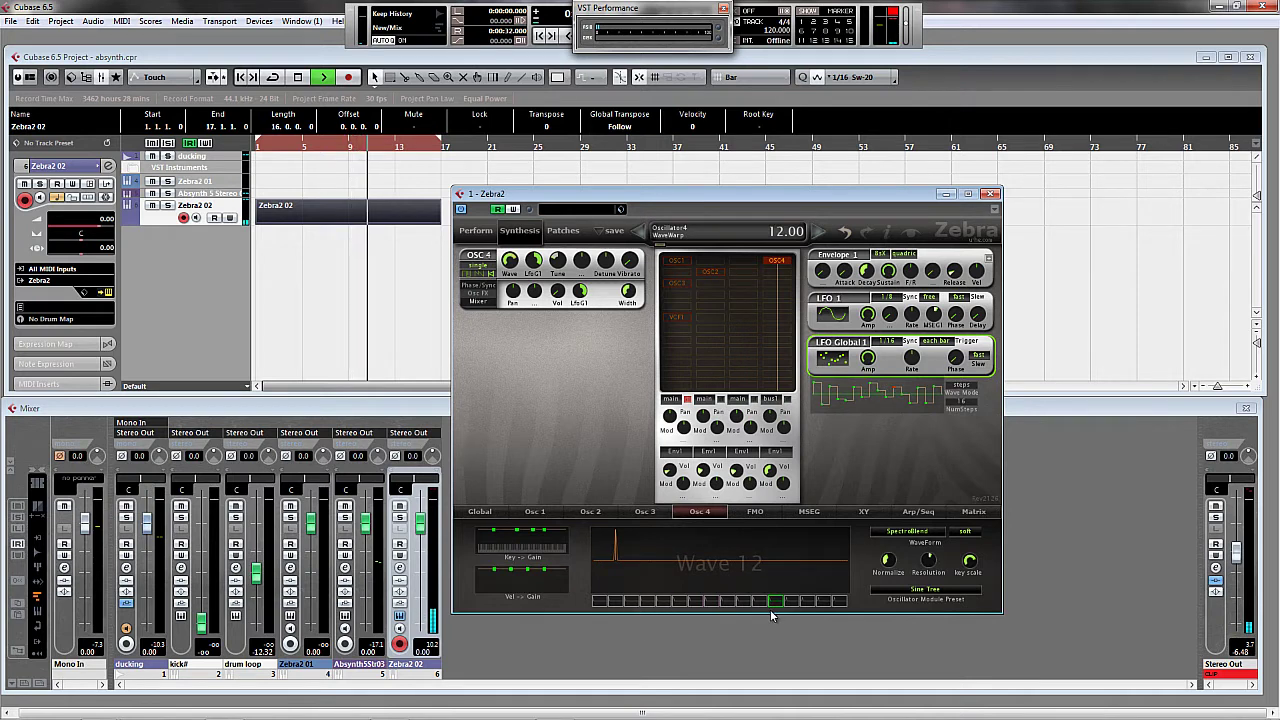
Reset the LfoG1 modulation depth on OSC4's volume and raise the volume to 102.00
double_click(580, 302)
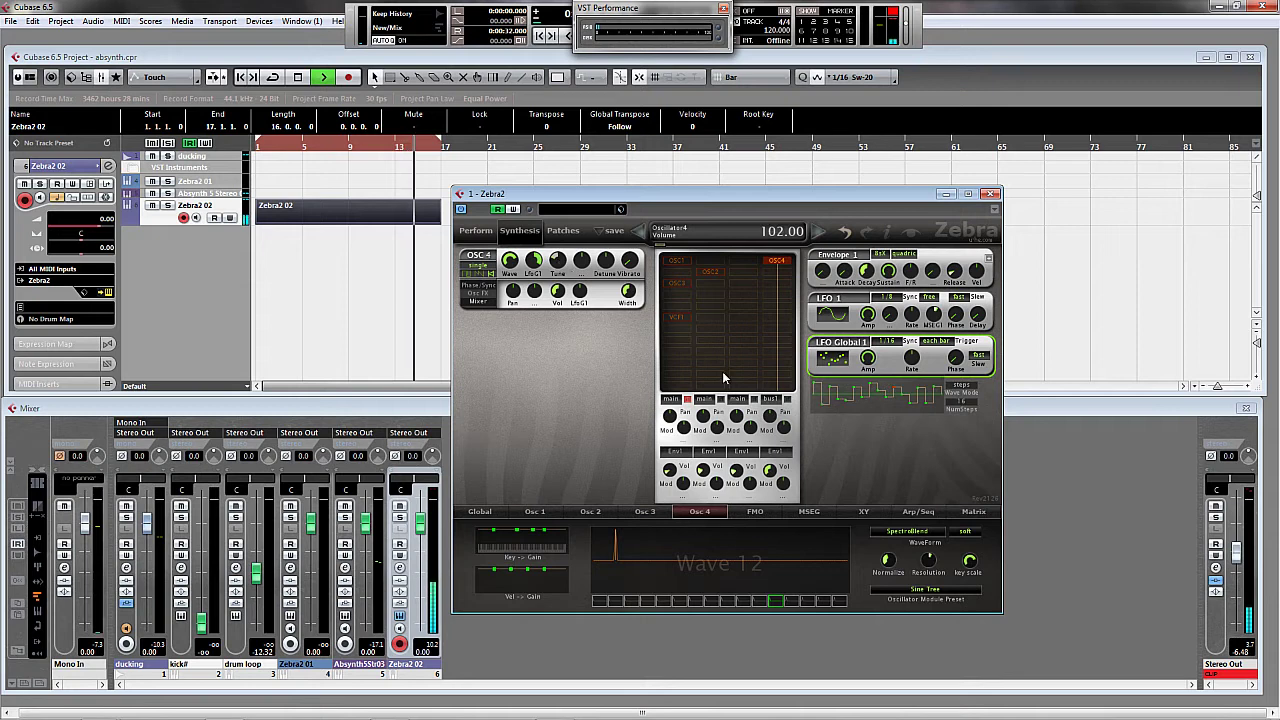
key("space")
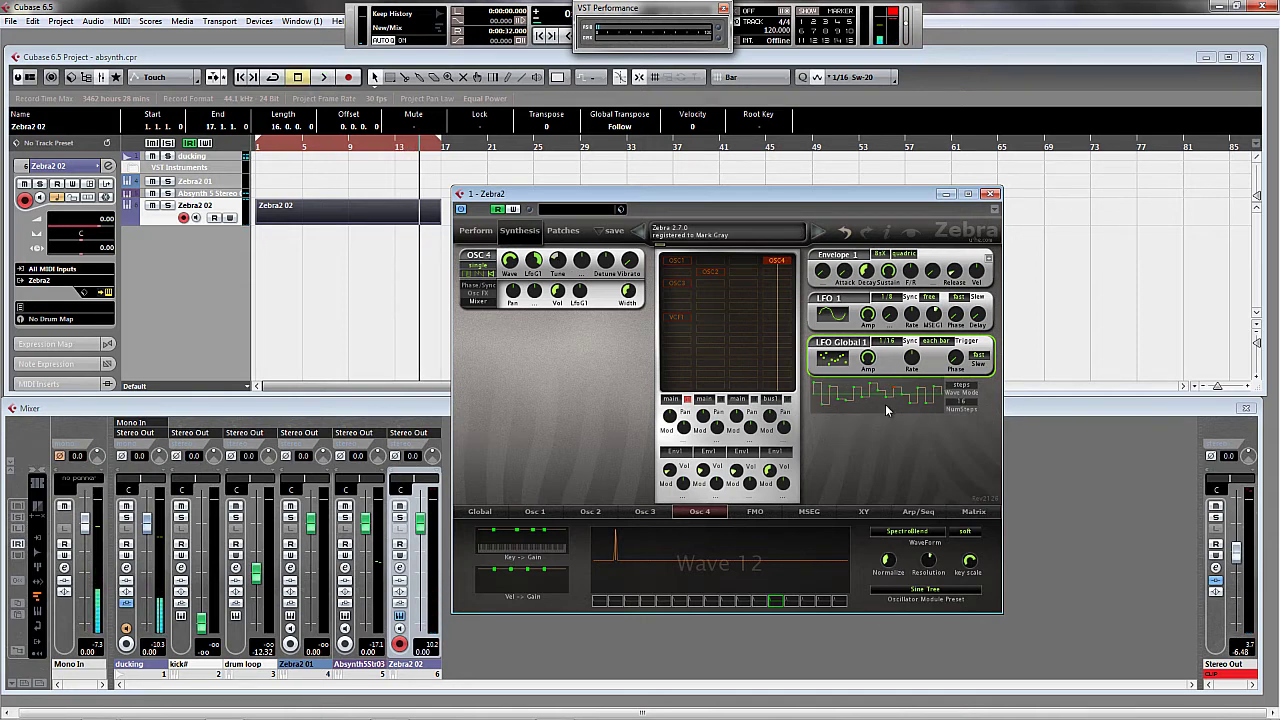
mouse_move(822, 405)
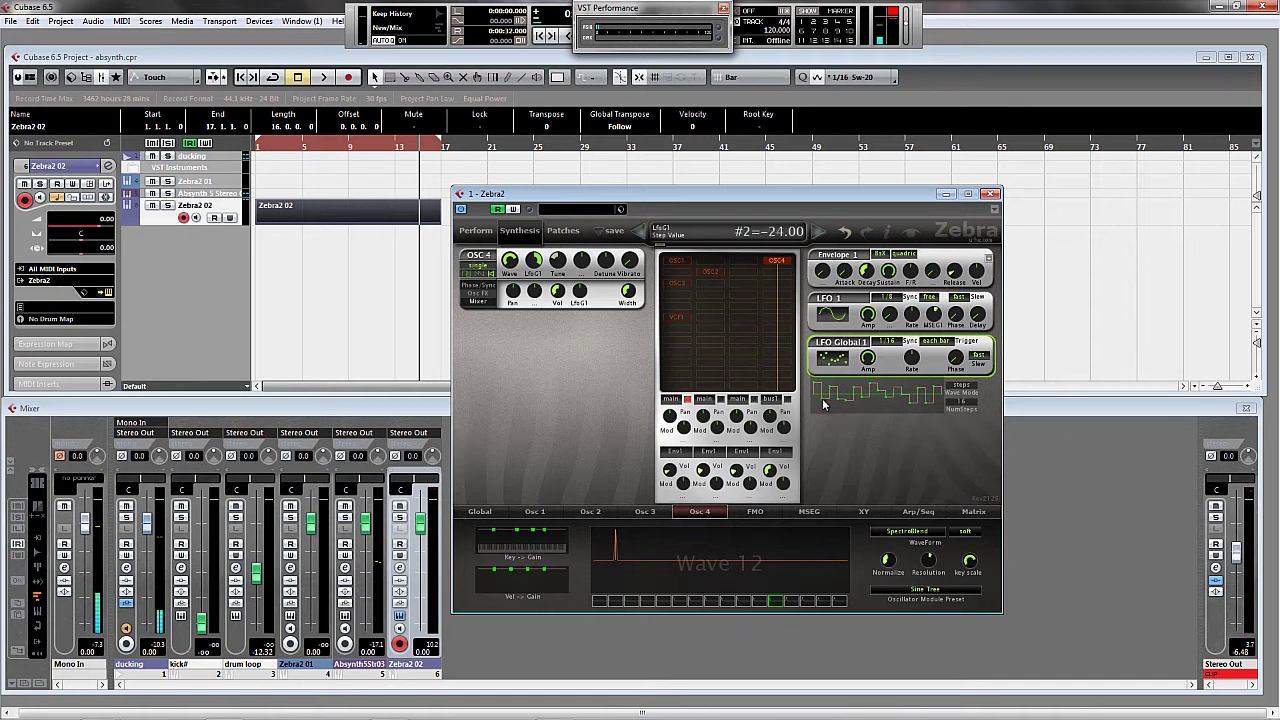
Unmute VCF1, OSC3, OSC1 and OSC2 in the module grid during playback
key("space")
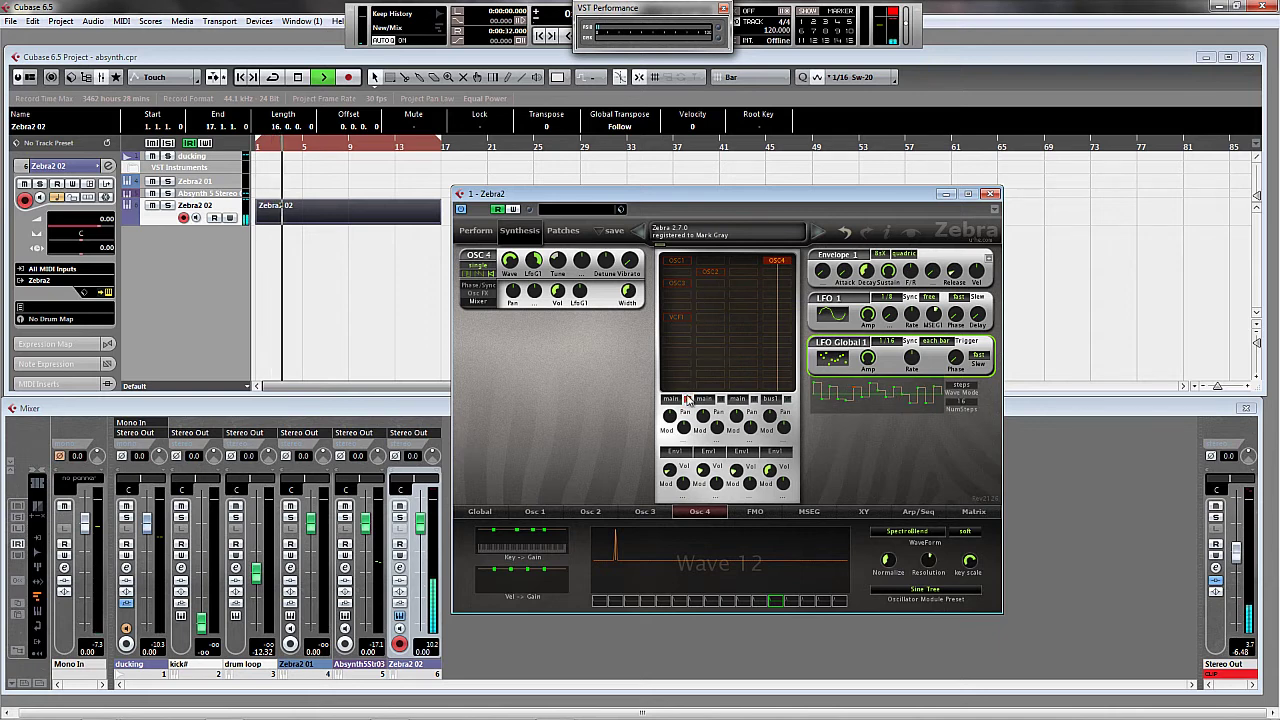
left_click(673, 320)
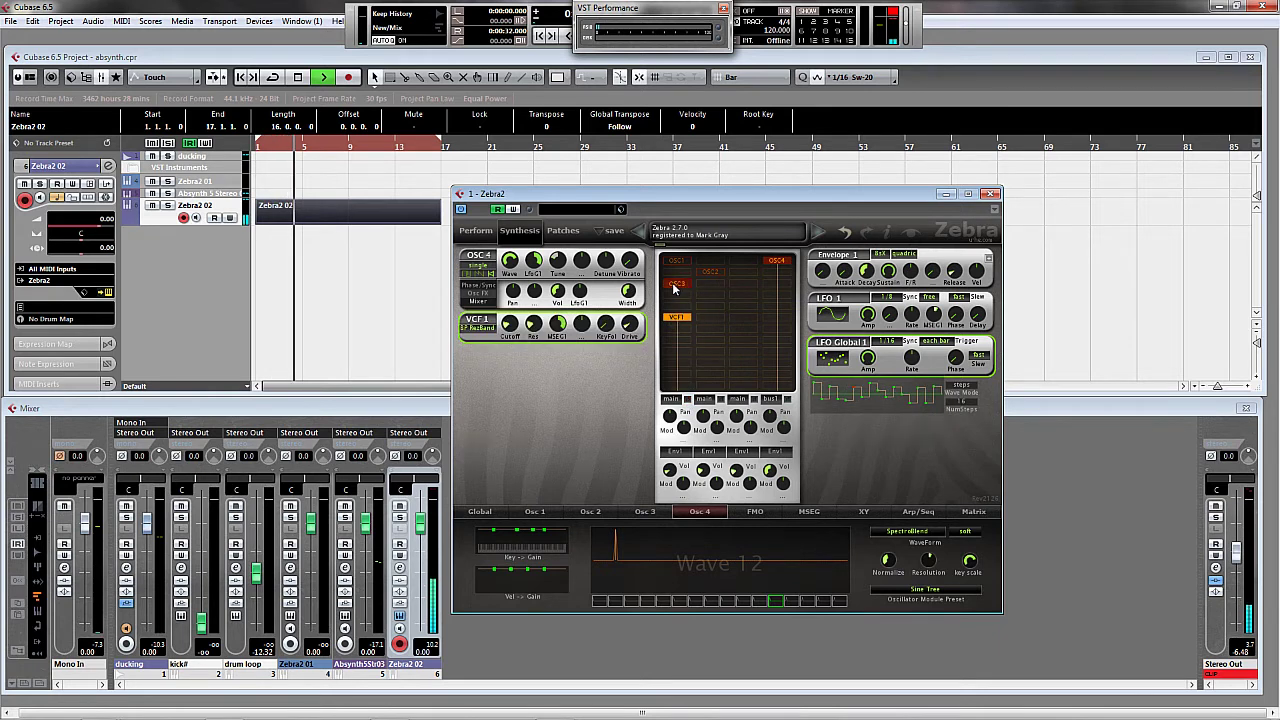
left_click(677, 262)
key("space")
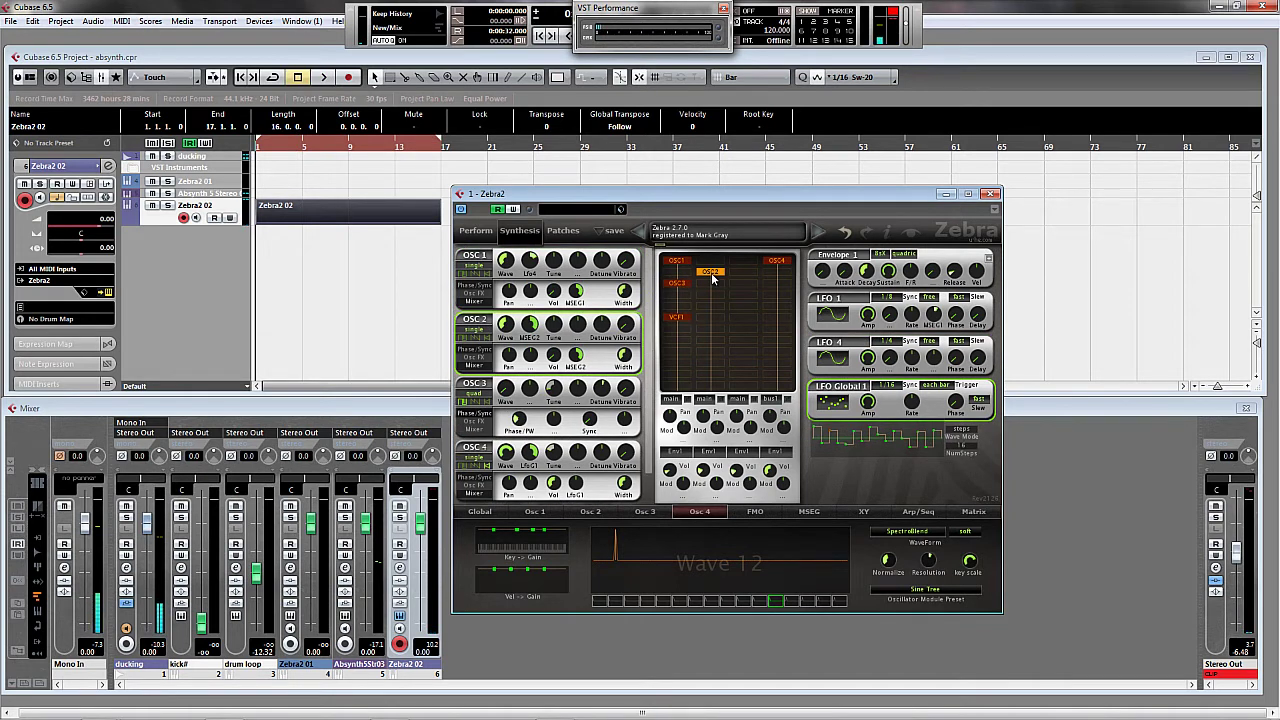
Modulate OSC4's volume with MSEG1 and listen to the full patch with the MSEG1 envelope shown
left_click(809, 511)
key("space")
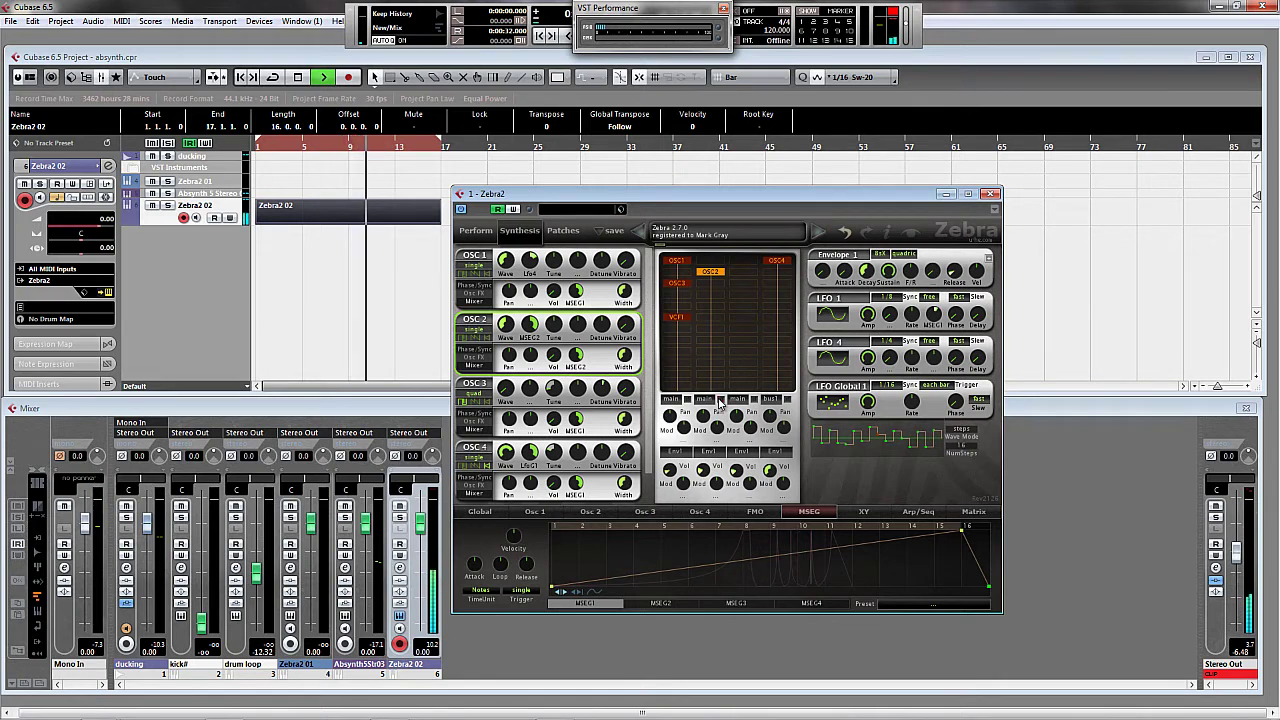
key("space")
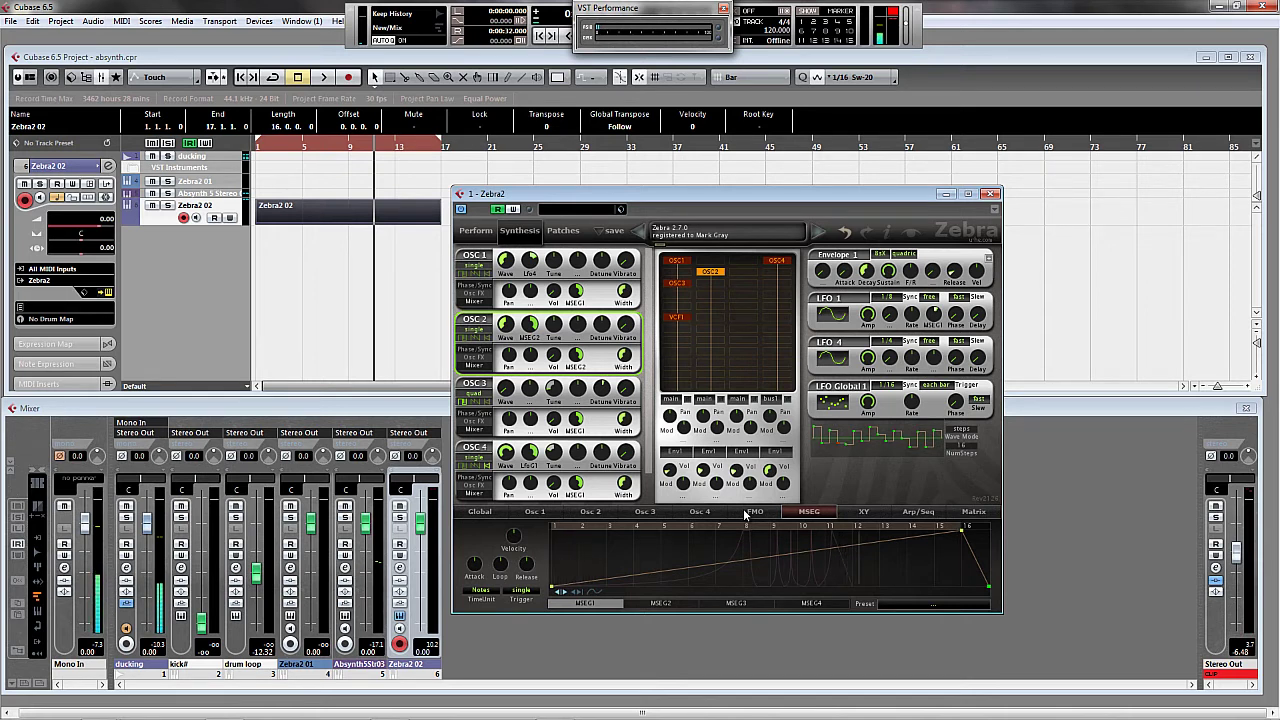
key("space")
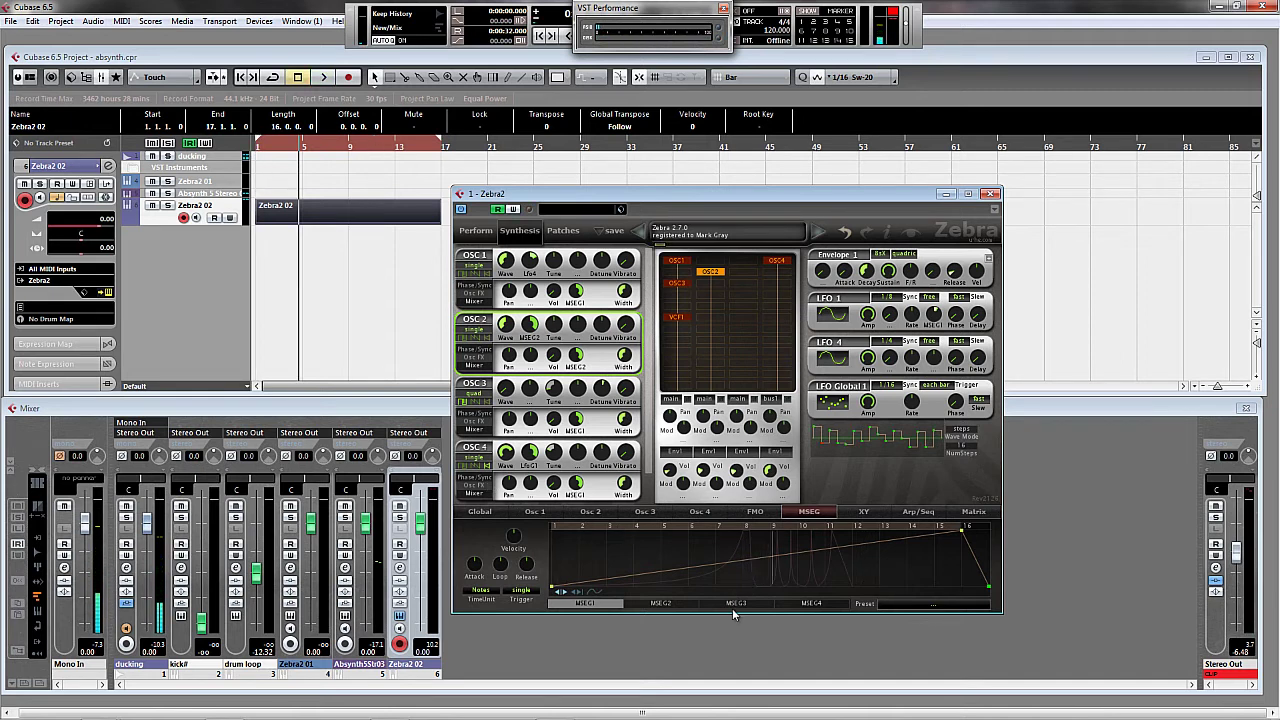
Copy the MSEG1 envelope and paste it into MSEG3
right_click(702, 562)
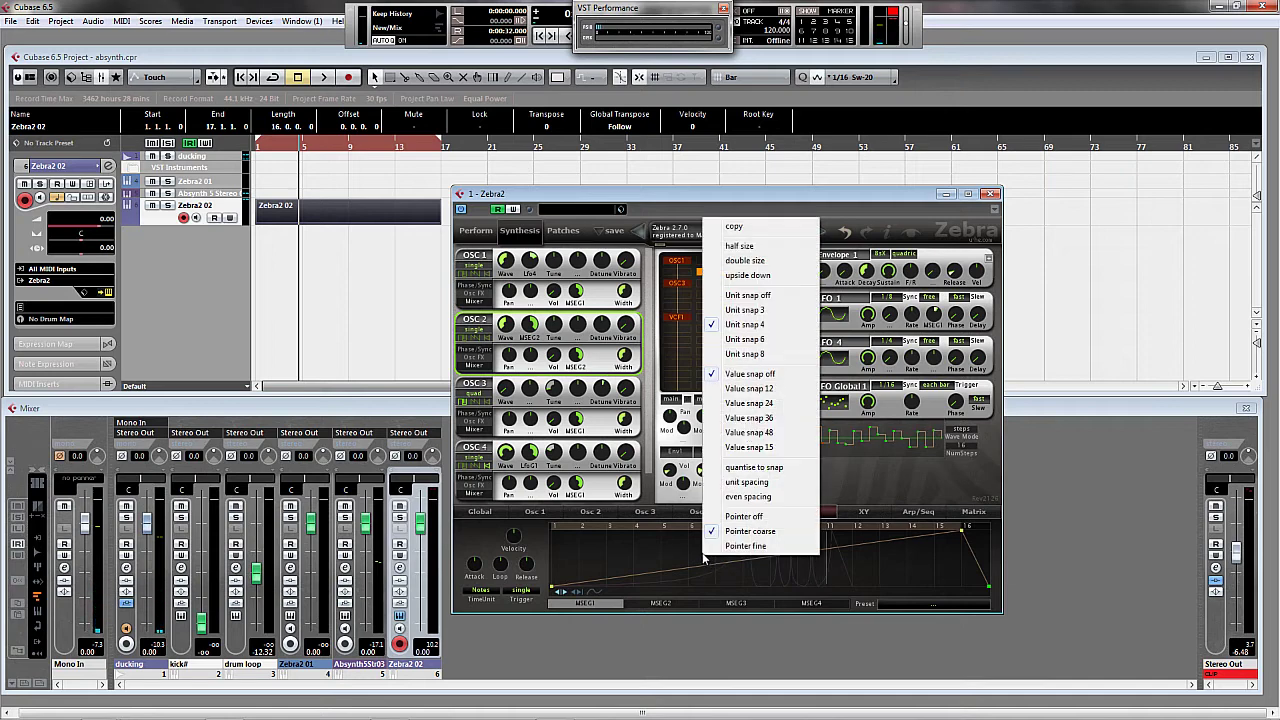
left_click(752, 228)
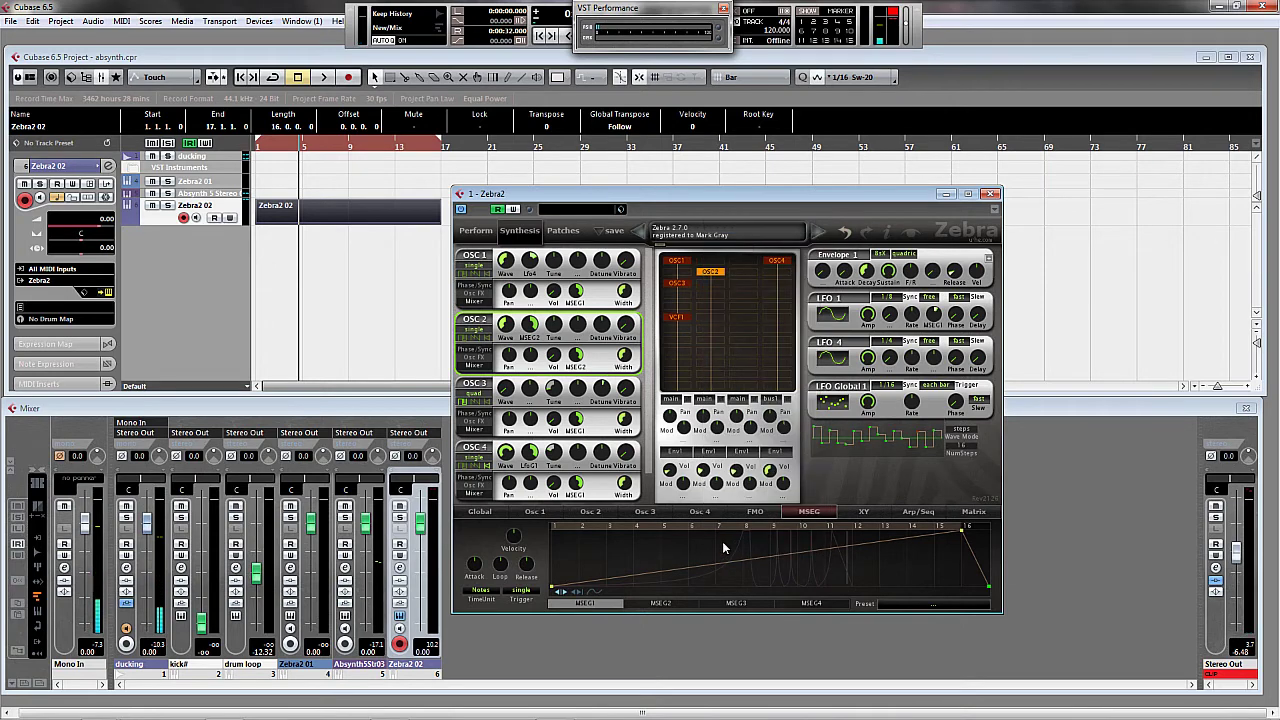
left_click(812, 604)
left_click(737, 604)
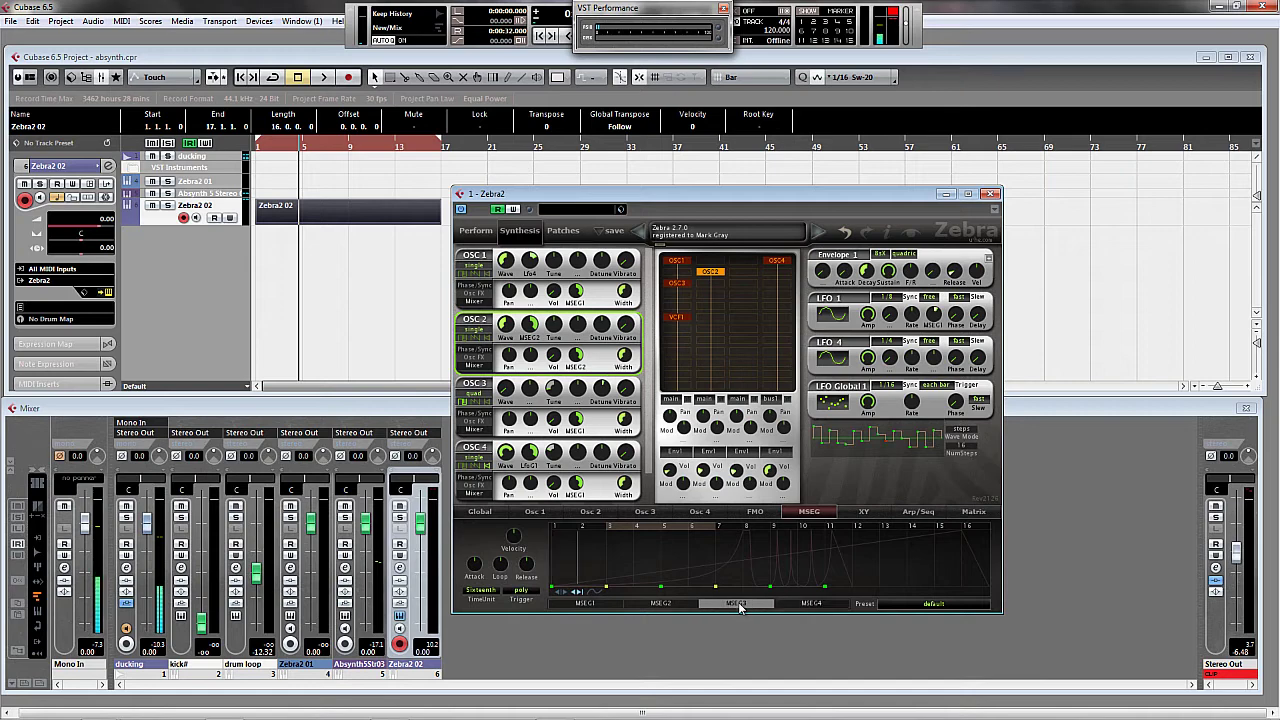
right_click(633, 559)
left_click(664, 226)
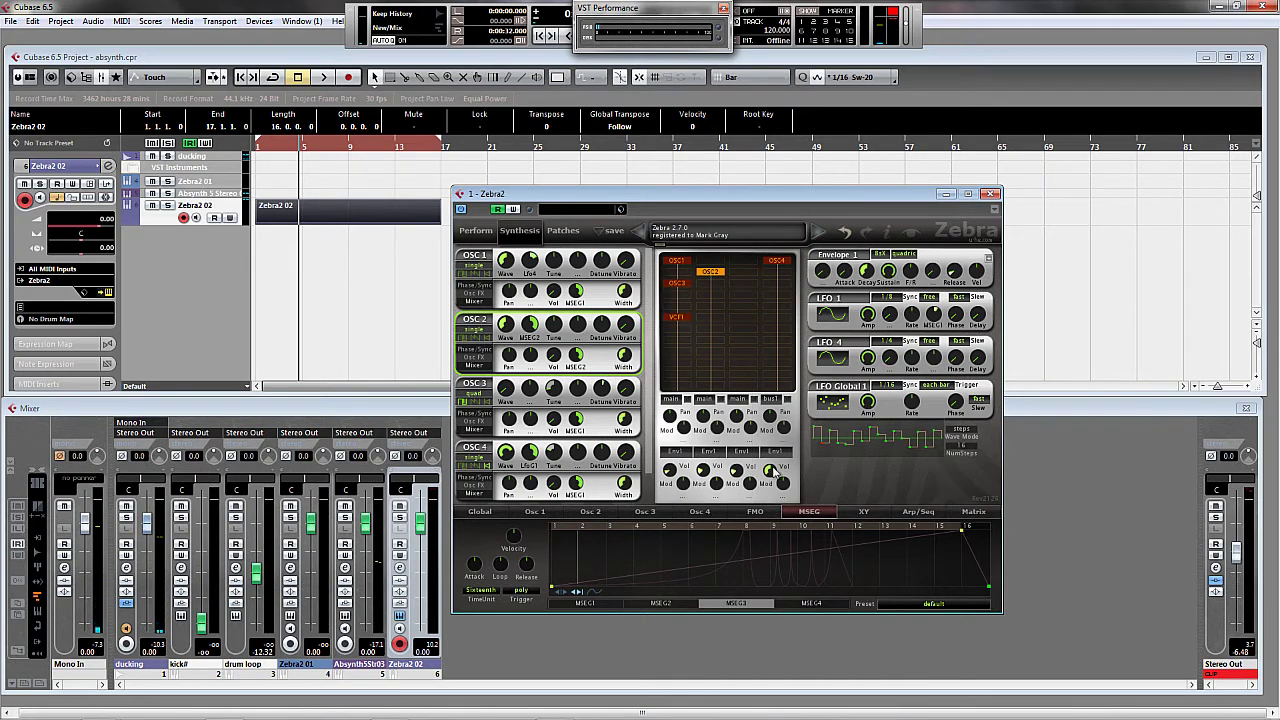
Bend MSEG3's long ramp into a slow exponential rise and select MSEG3 as OSC4's volume modulation source
left_click_drag(793, 567, 762, 511)
left_click(580, 495)
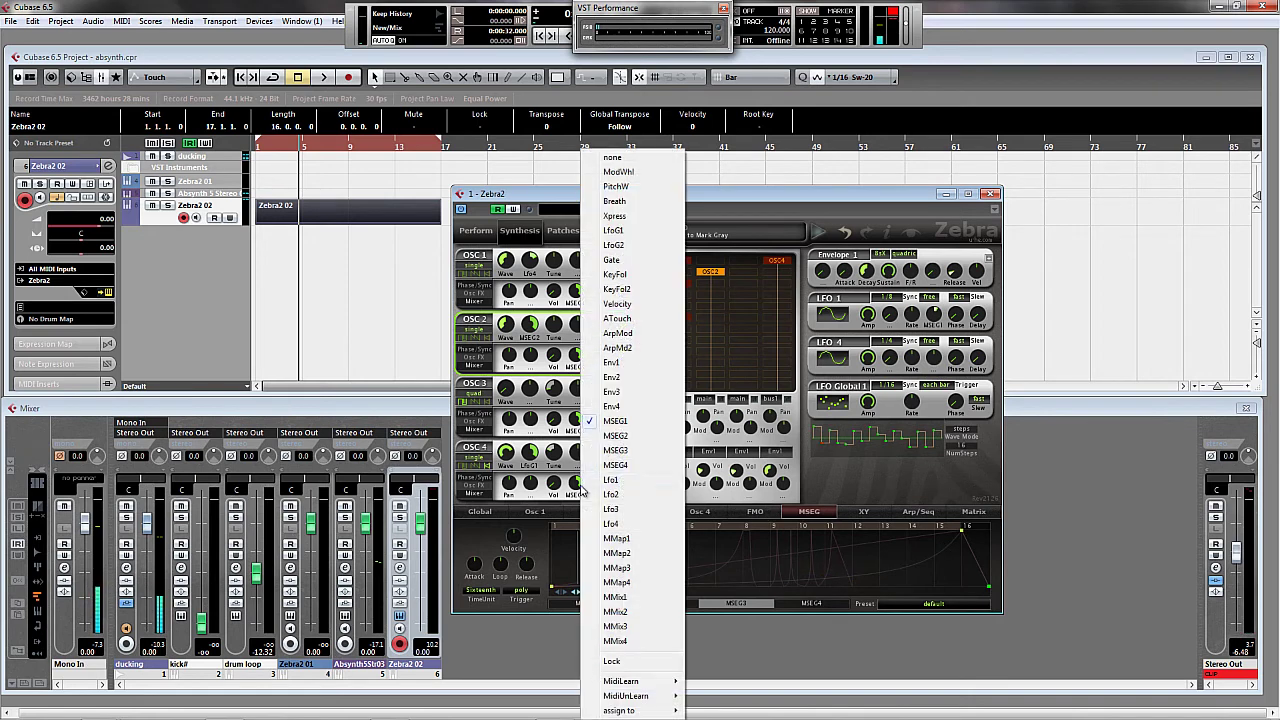
left_click(622, 451)
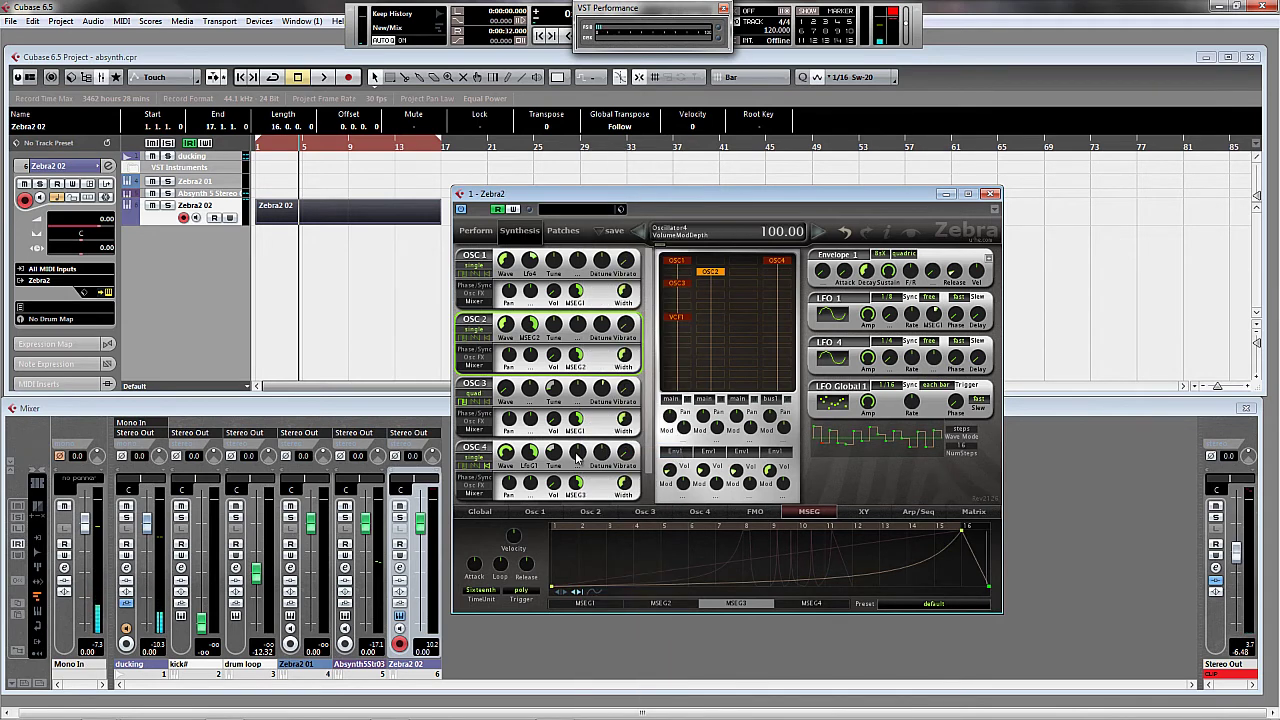
key("space")
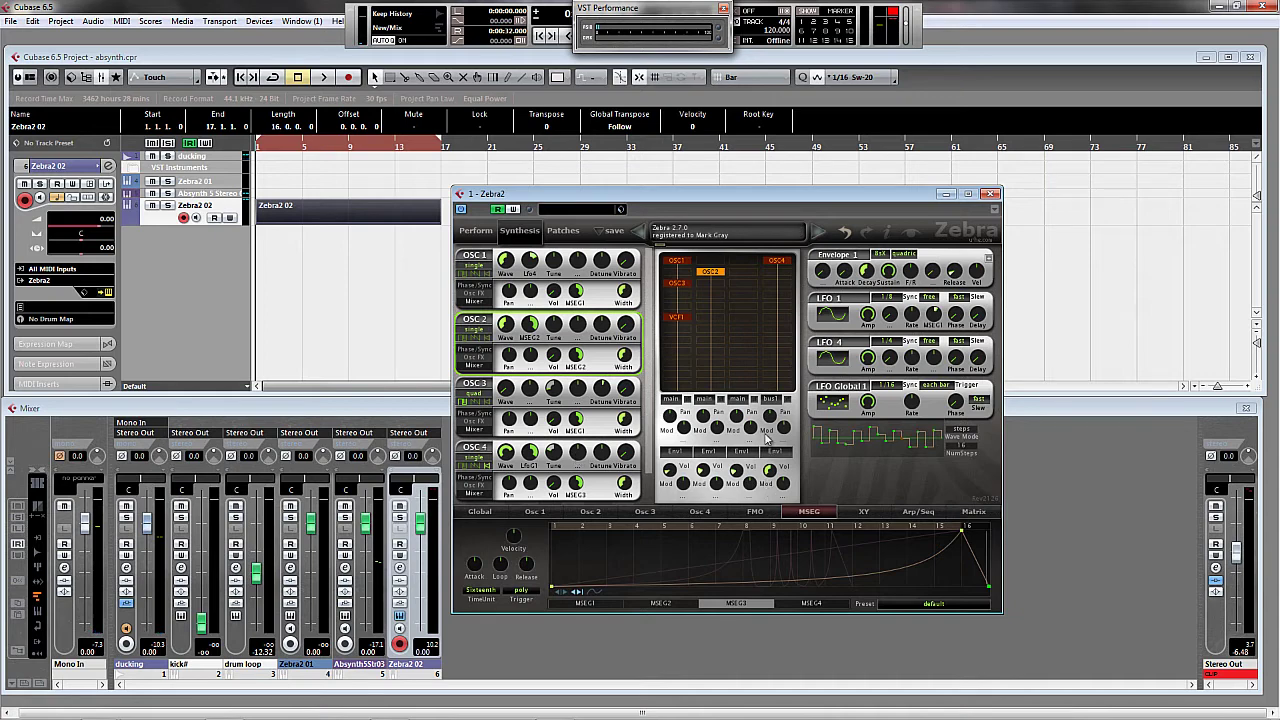
Show the global effects settings and raise the Return1 level to 49.50 during playback
left_click(480, 512)
key("space")
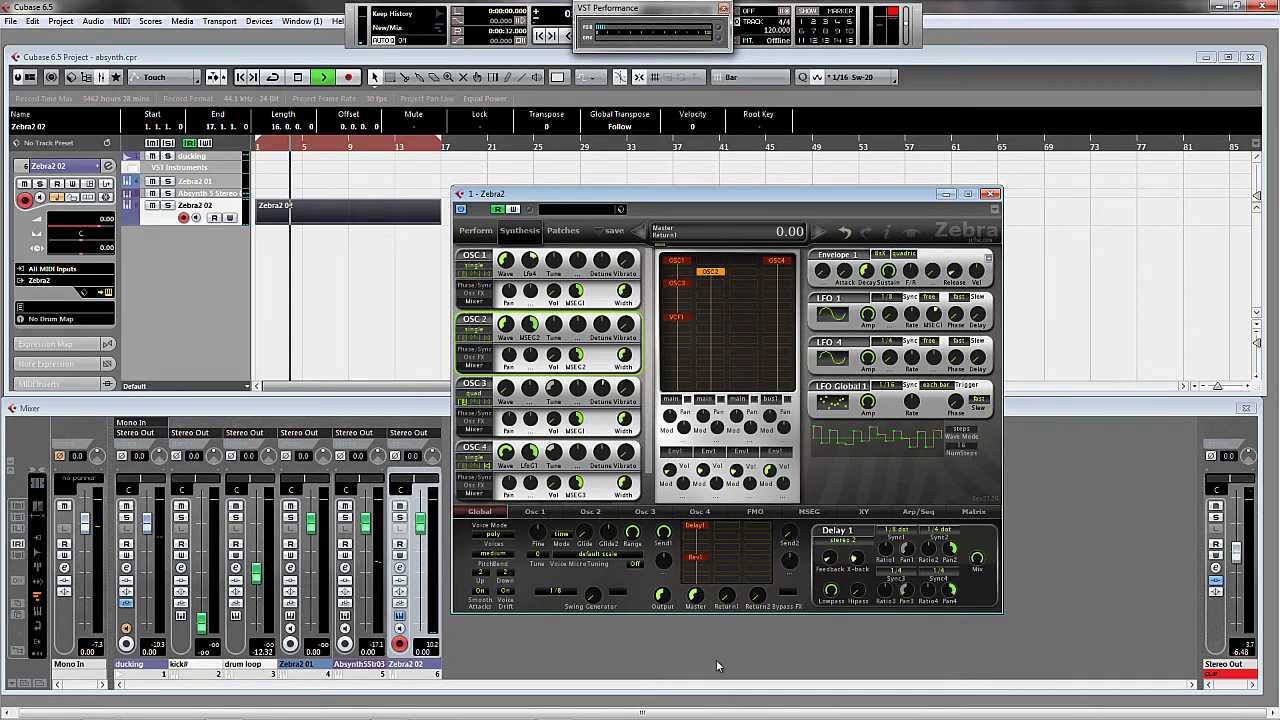
scroll(735, 605, "down", 4)
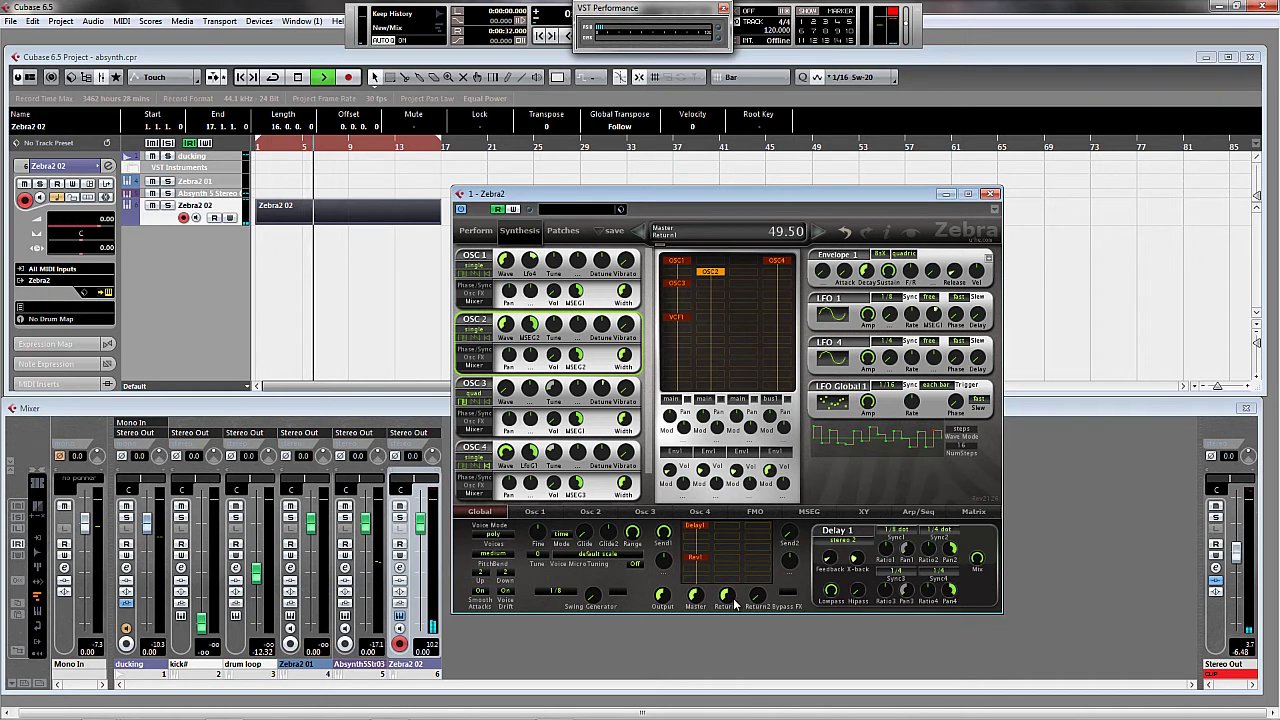
key("space")
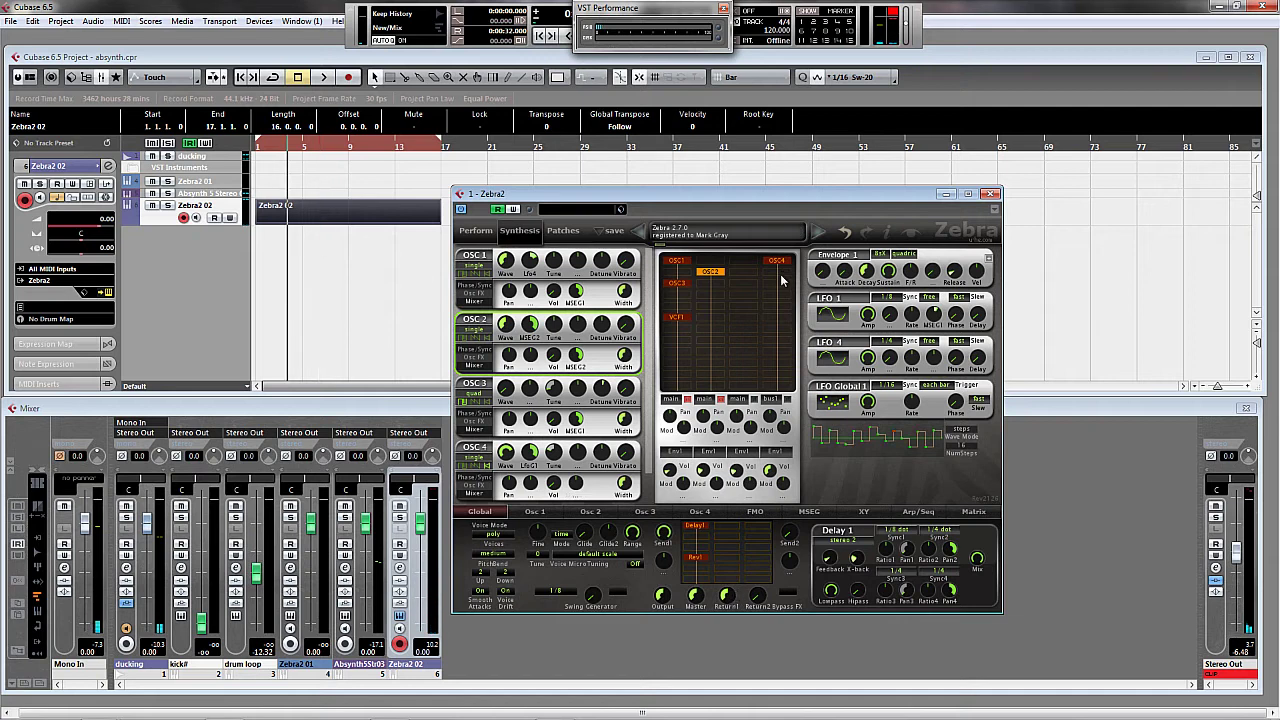
Route mixer lane 4 to the main output and modulate OSC4's volume with MSEG1 during playback
left_click(773, 399)
left_click(803, 409)
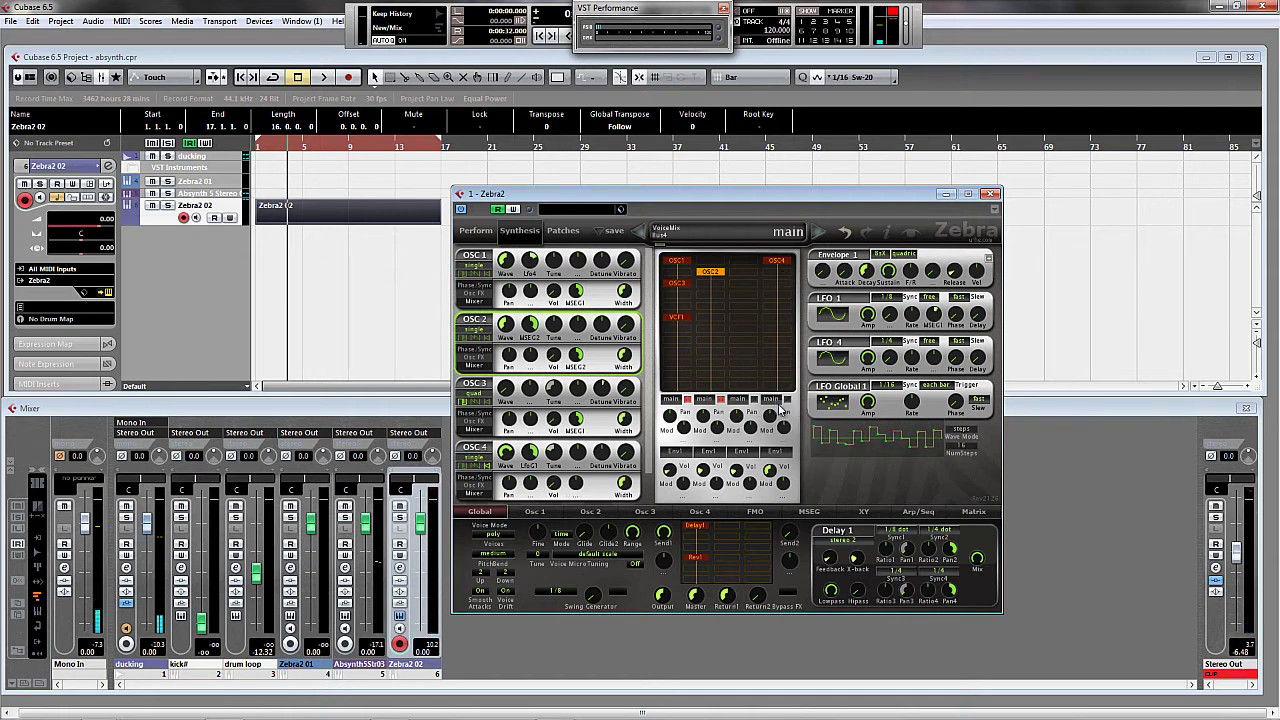
key("space")
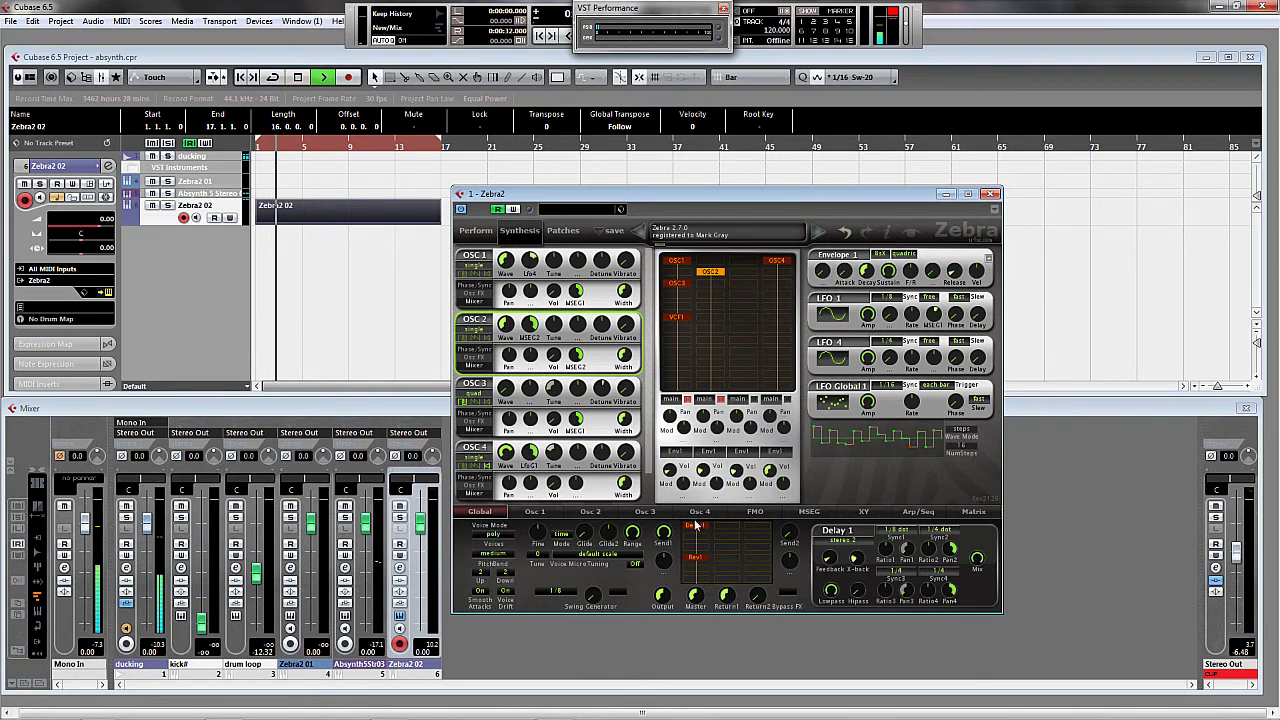
left_click(622, 428)
left_click(622, 430)
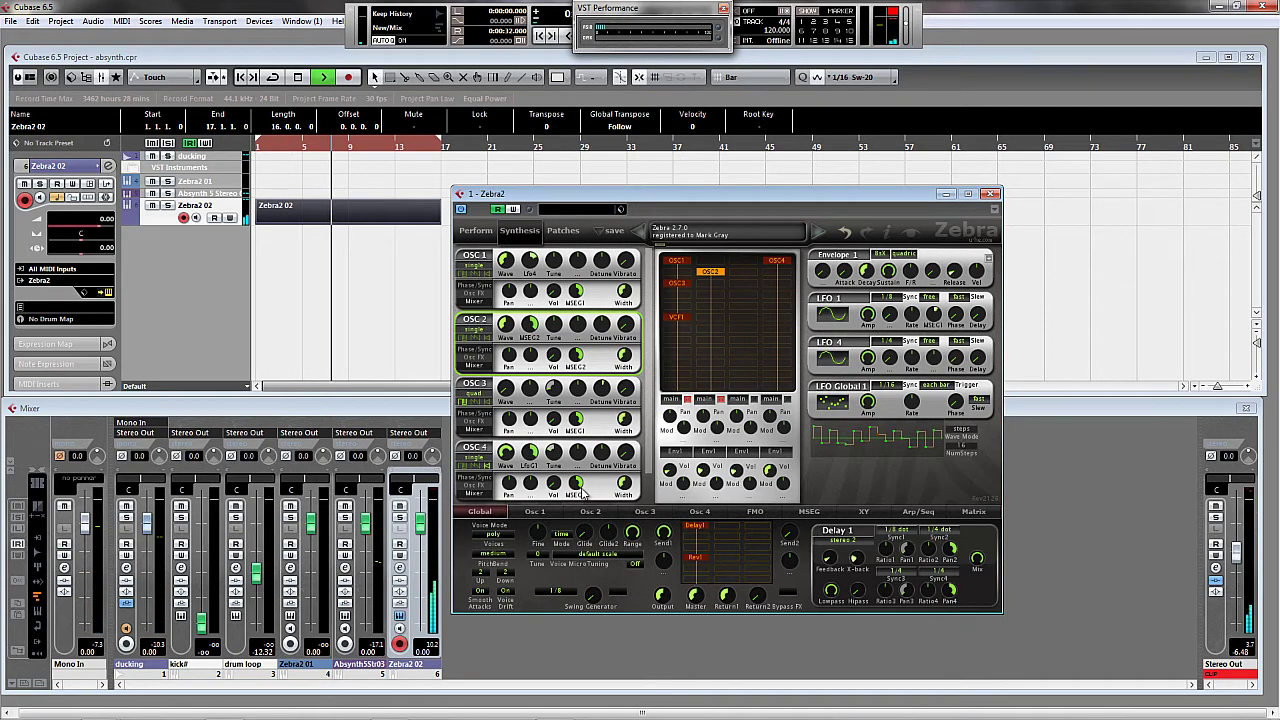
Modulate mixer lane 4's volume with MSEG3 and play the part
key("space")
left_click(575, 494)
left_click(605, 540)
key("space")
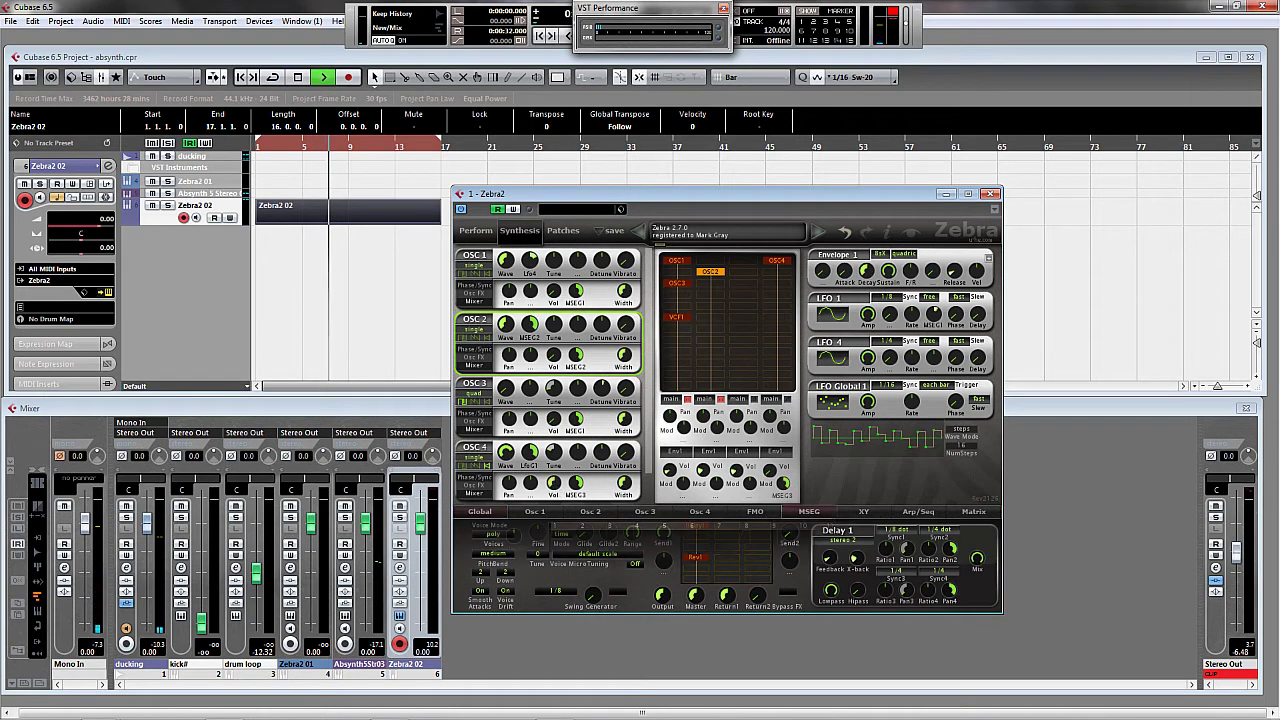
Set MSEG3's time unit to Notes with a straight ramp, and set OSC4's volume to 0.00
left_click(631, 504)
key("space")
left_click(577, 492)
left_click(553, 591)
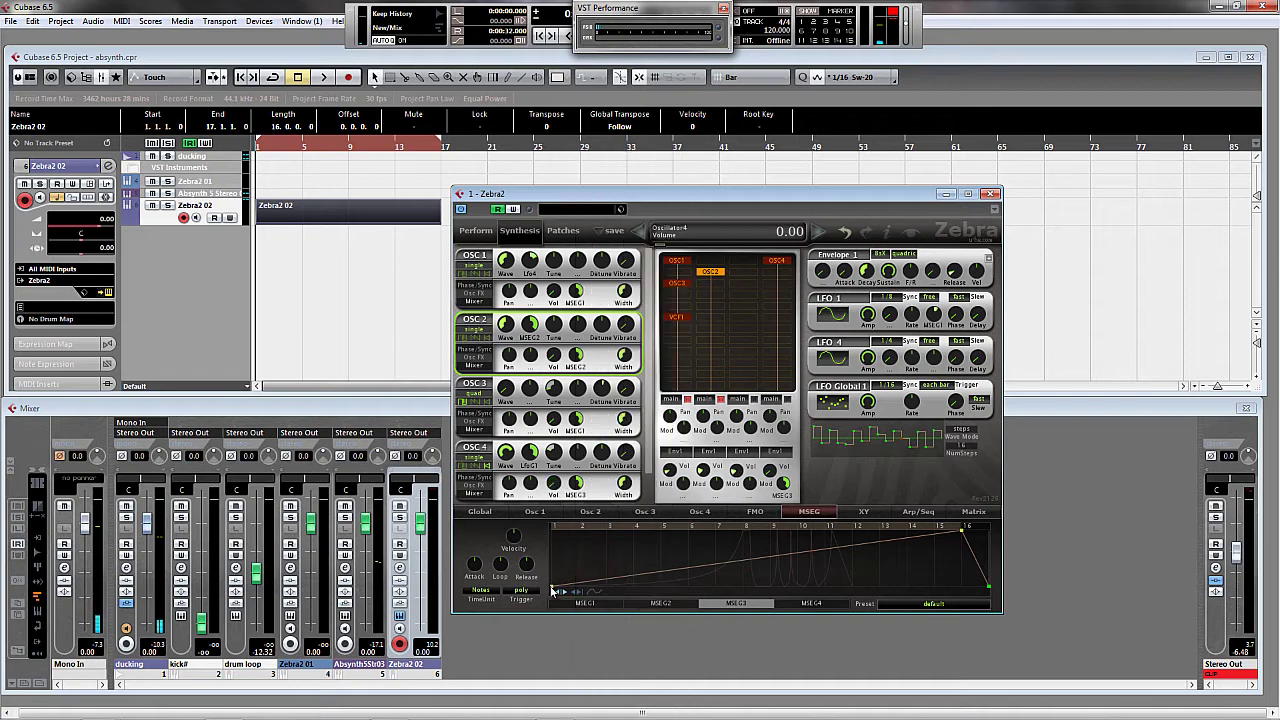
Reassign MSEG1 to OSC4's volume modulation and set mixer lane 4's volume to 11.00
left_click(576, 494)
left_click(634, 428)
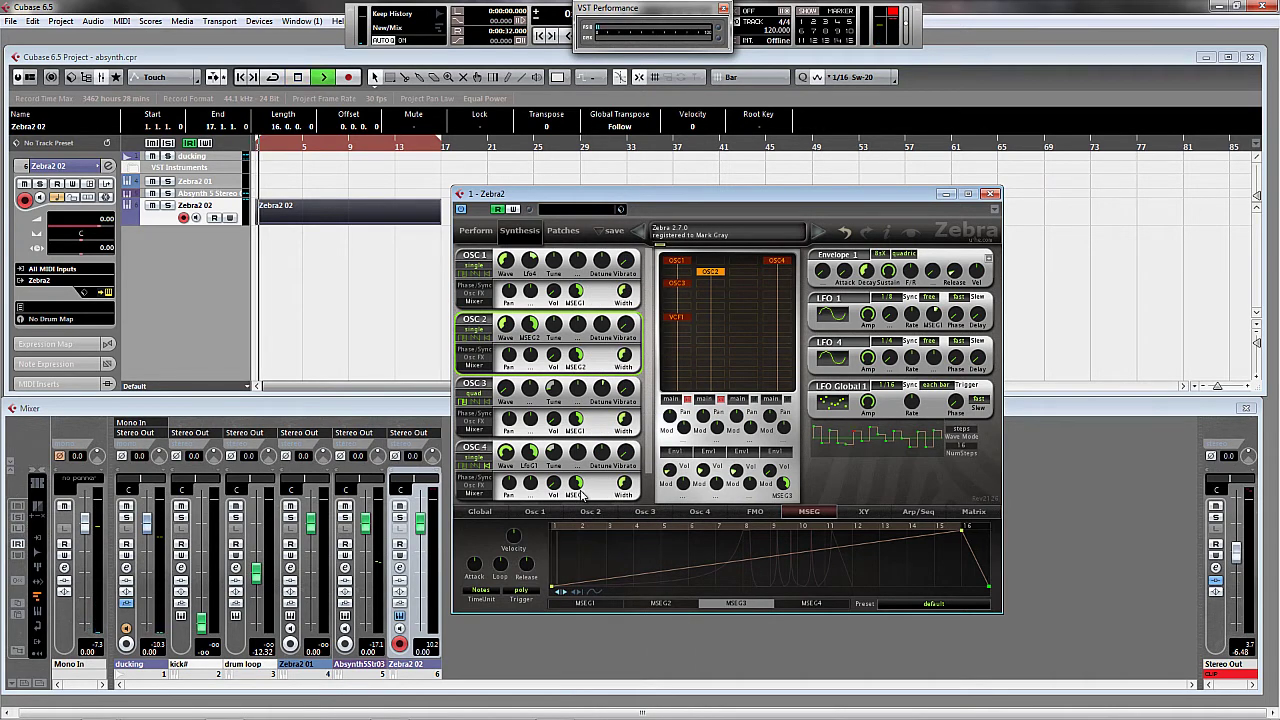
key("space")
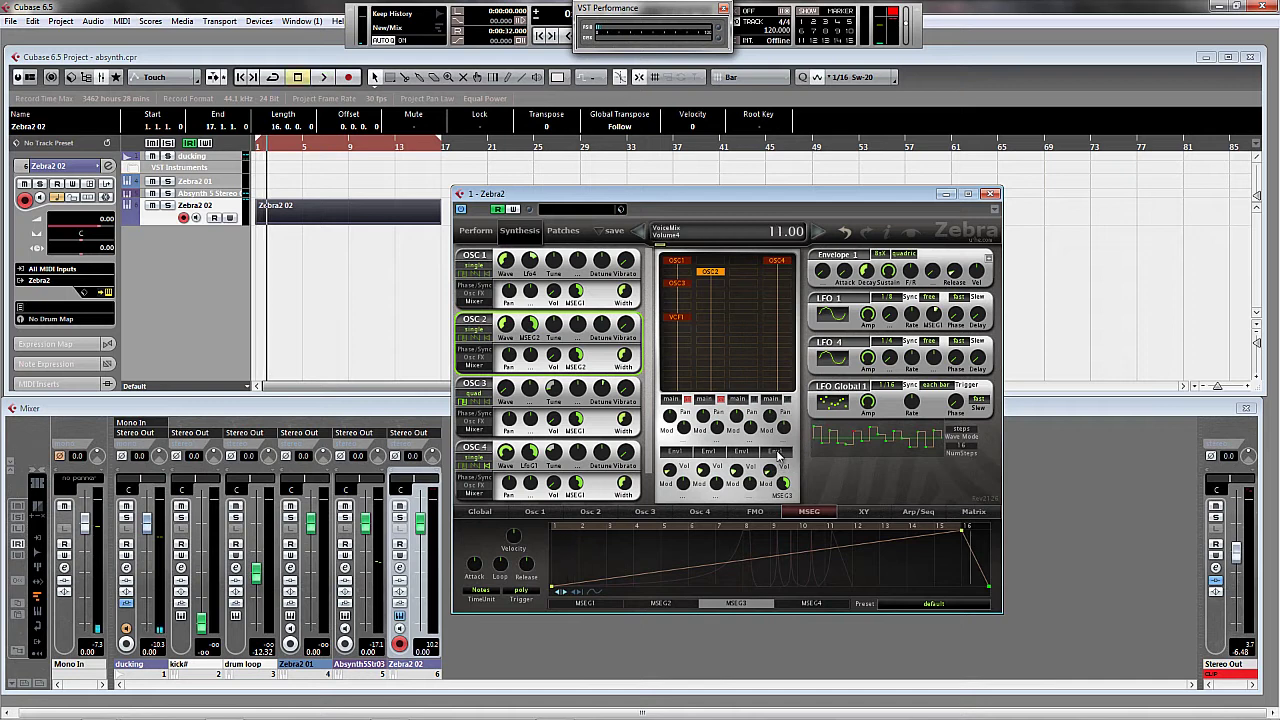
key("space")
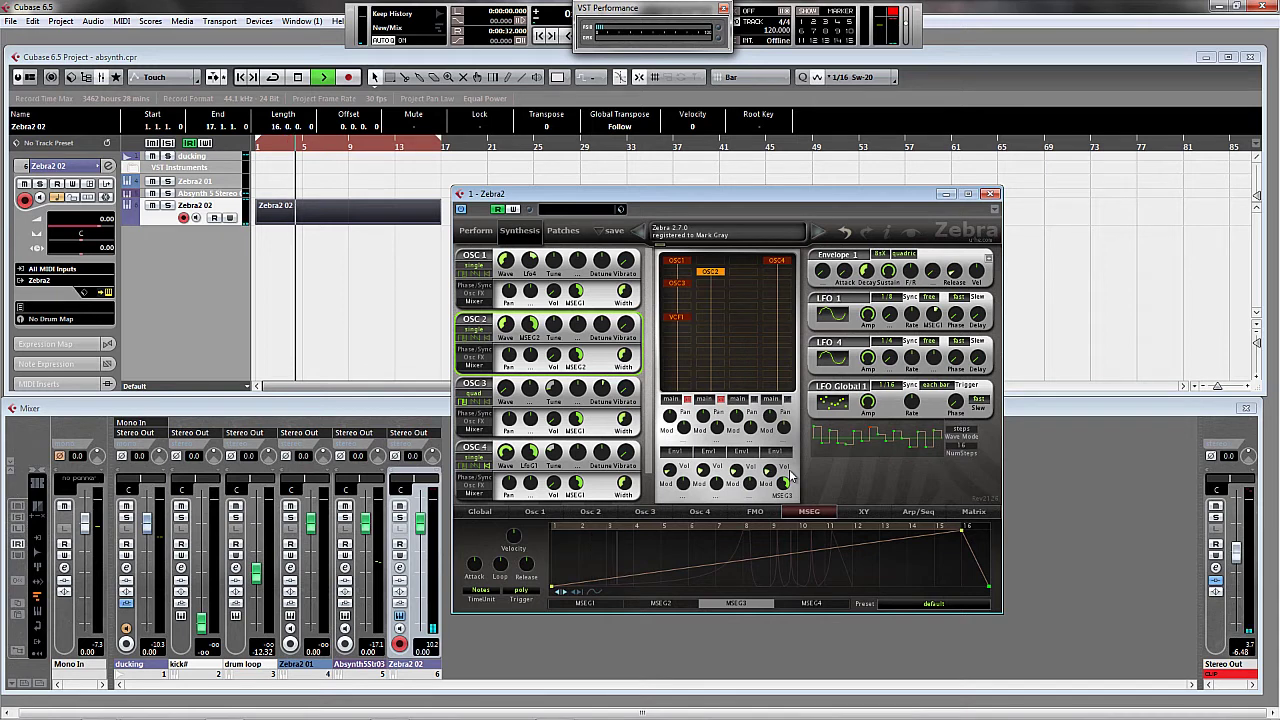
Raise mixer lane 4's volume to 17.50 and set its modulation source to none
mouse_move(772, 483)
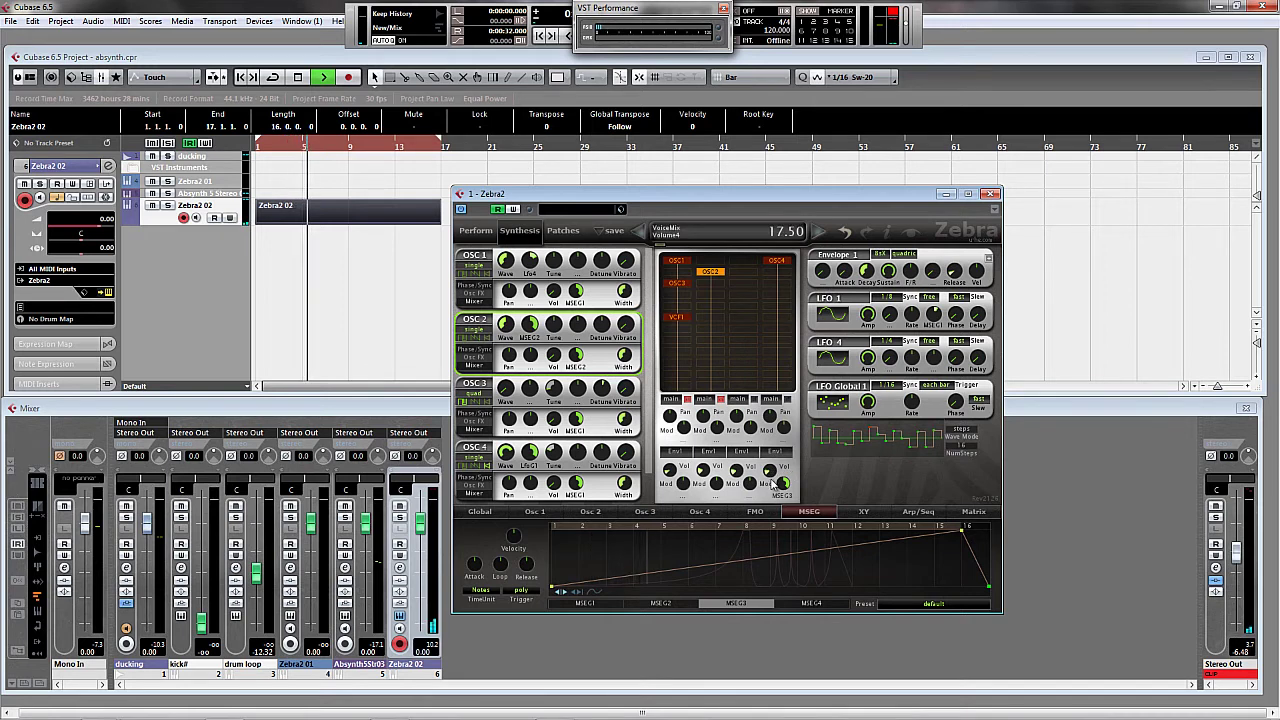
left_click(783, 487)
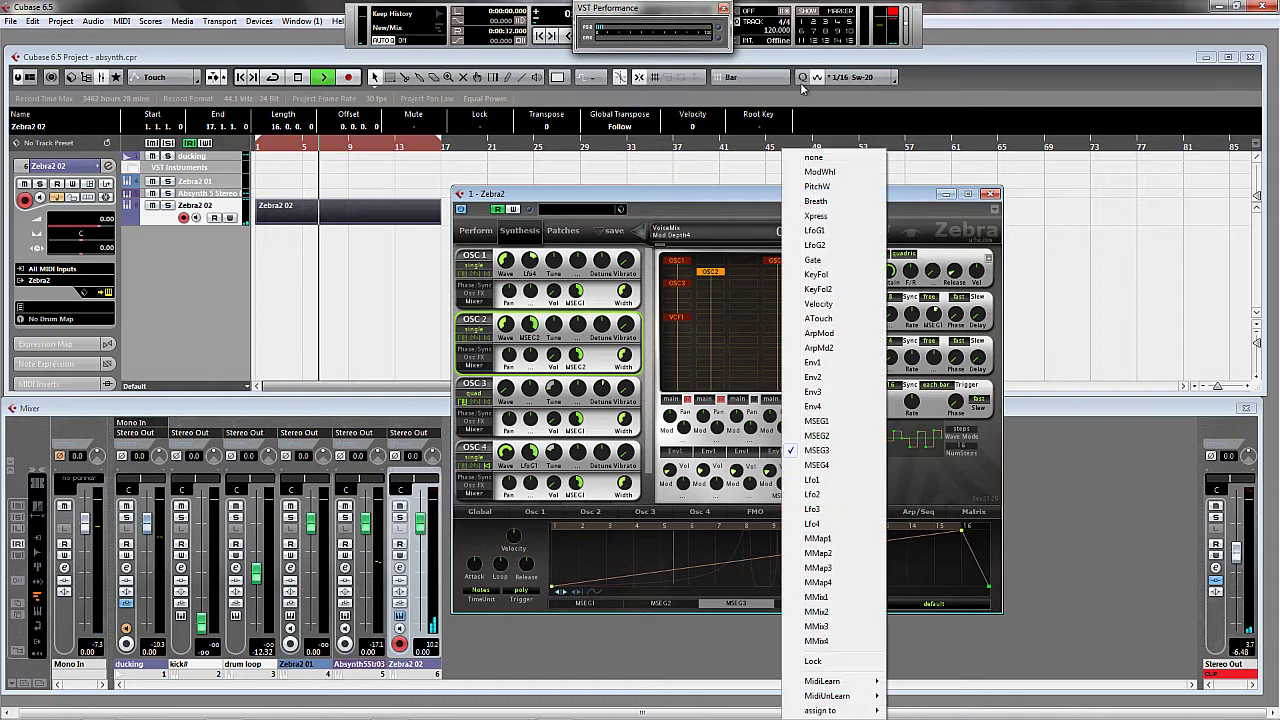
left_click(811, 162)
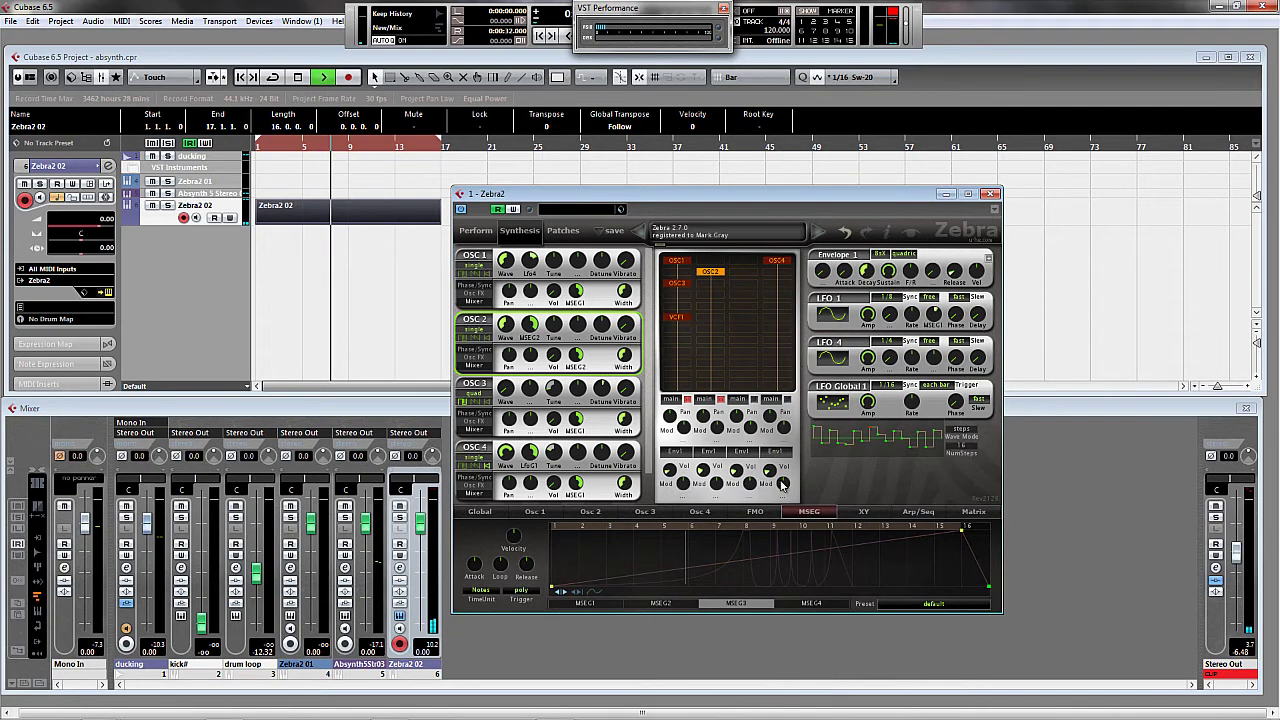
Bend MSEG3's ramp into an exponential rise and modulate OSC4's volume with MSEG3 during playback
left_click_drag(844, 544, 844, 574)
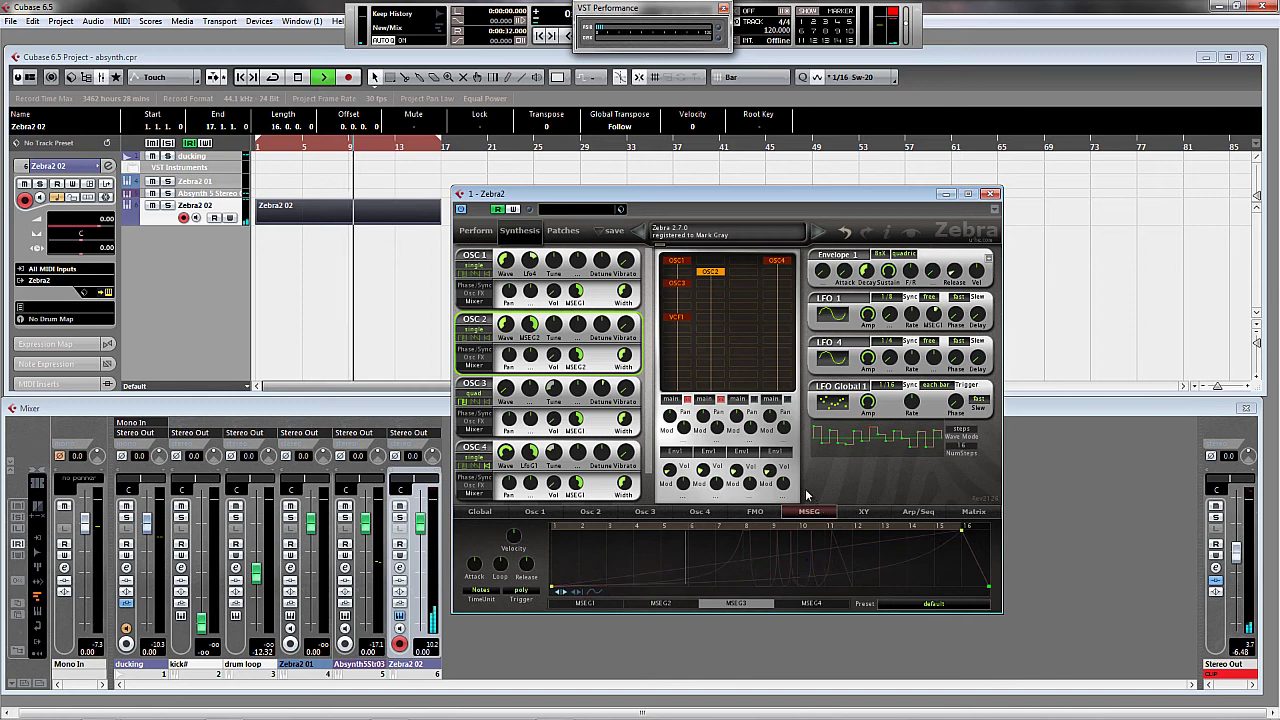
left_click(577, 490)
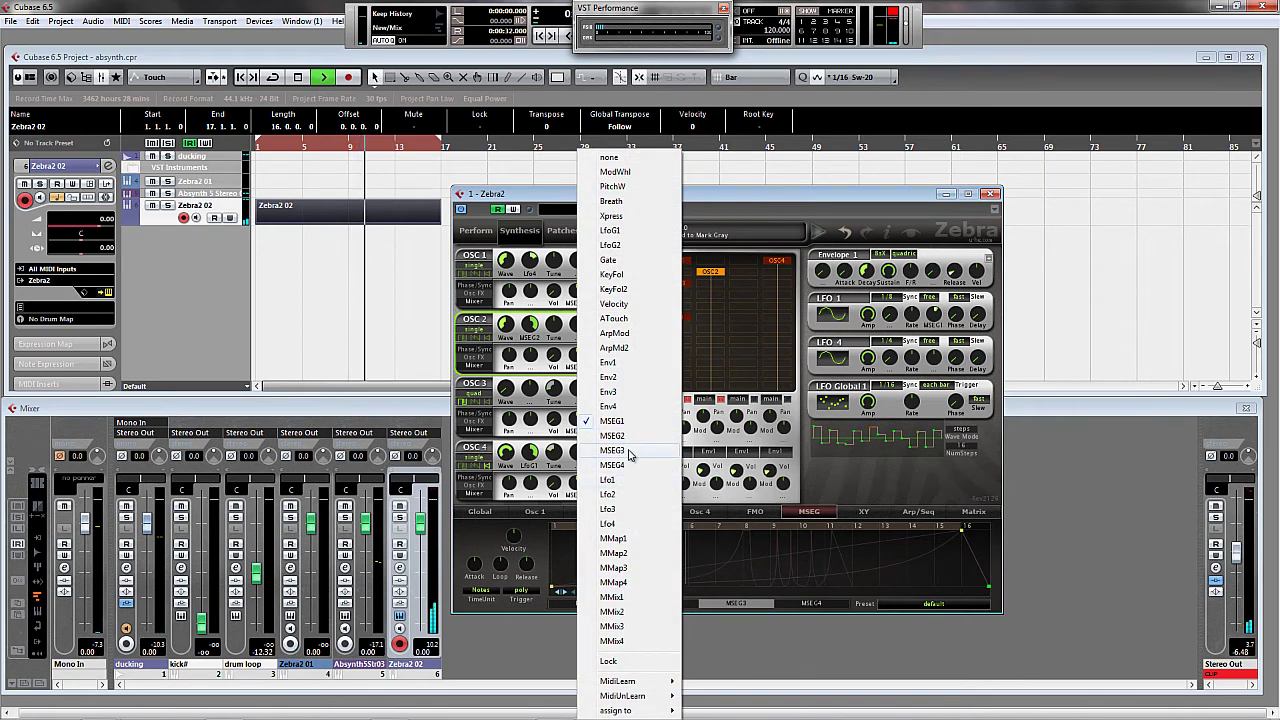
left_click(600, 452)
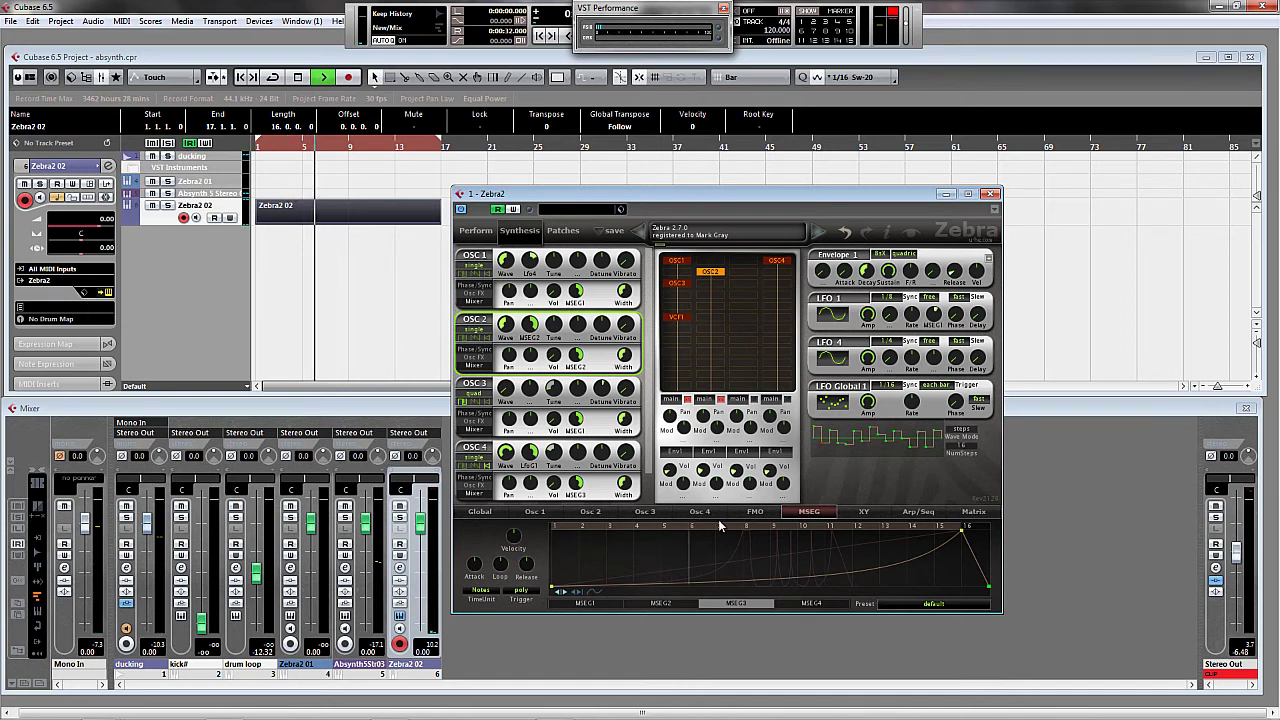
Switch LFO Global 1's waveform to sine for comparison, restore the steps waveform and stop playback
left_click(840, 402)
left_click(845, 404)
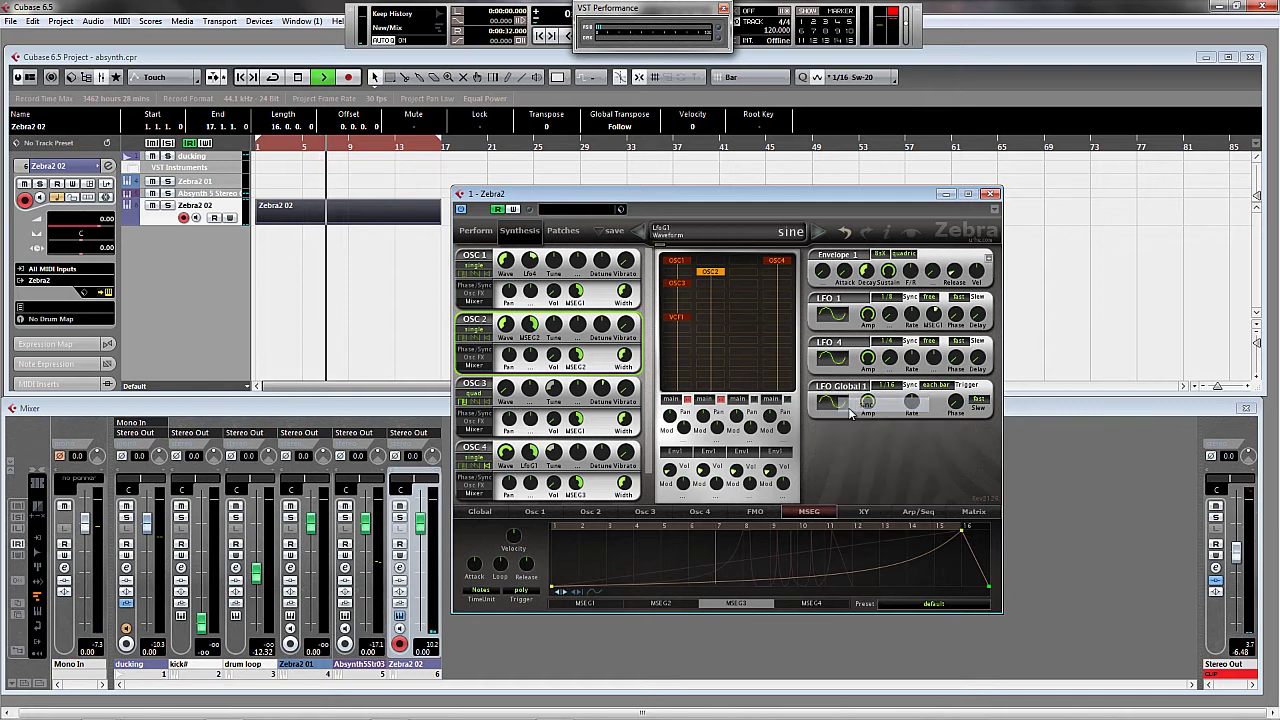
left_click(840, 403)
left_click(866, 527)
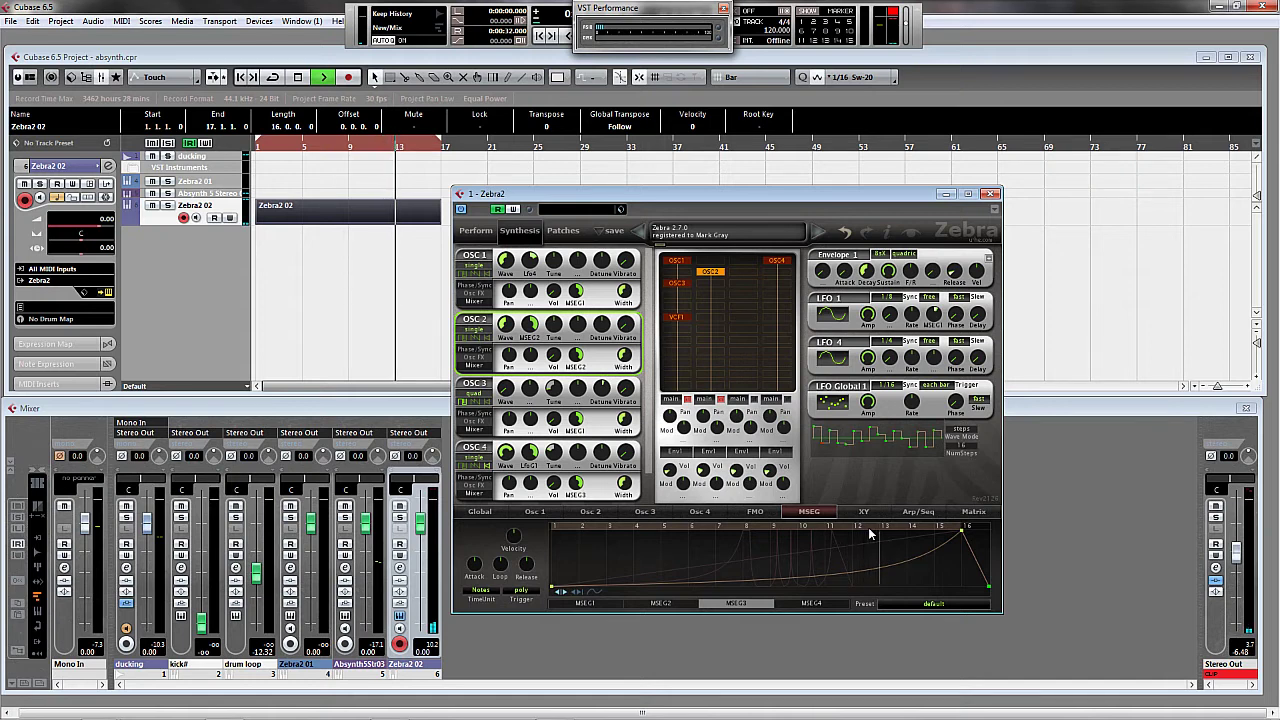
key("space")
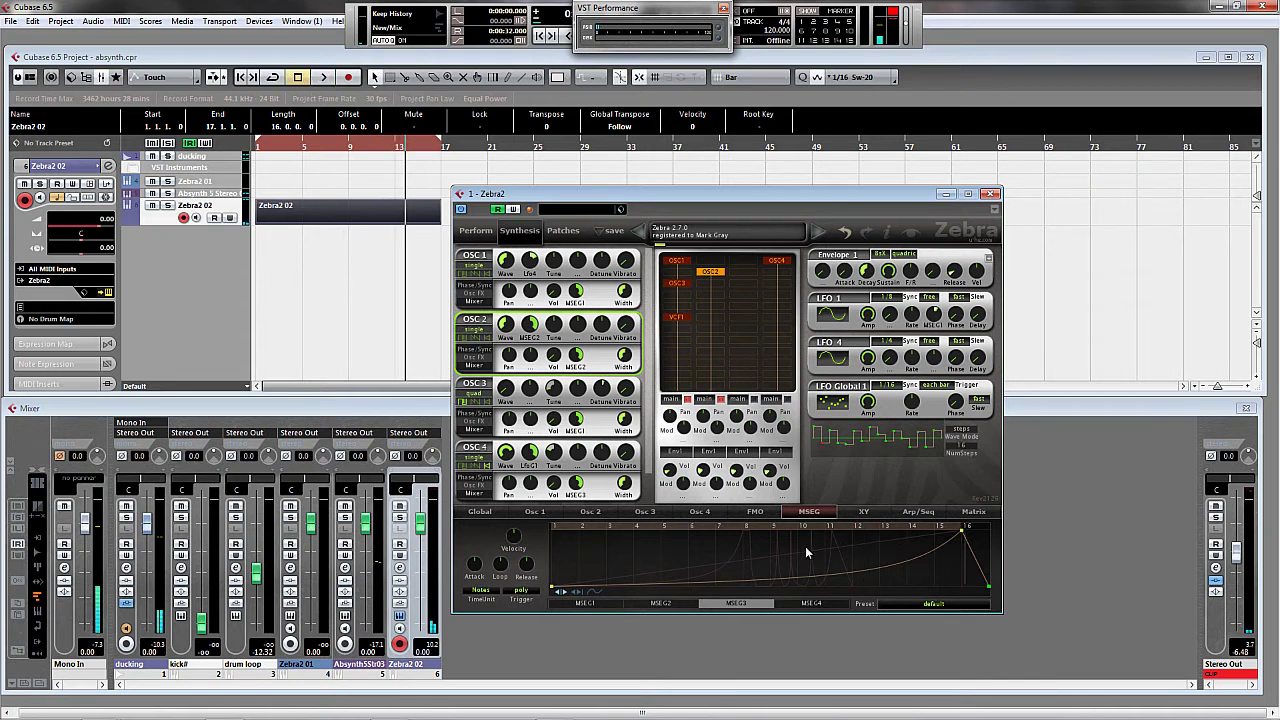
Add a baseline point near unit 12 in MSEG3 with a curved rise after it, and set mixer lane 4's volume to 29.50
mouse_move(770, 470)
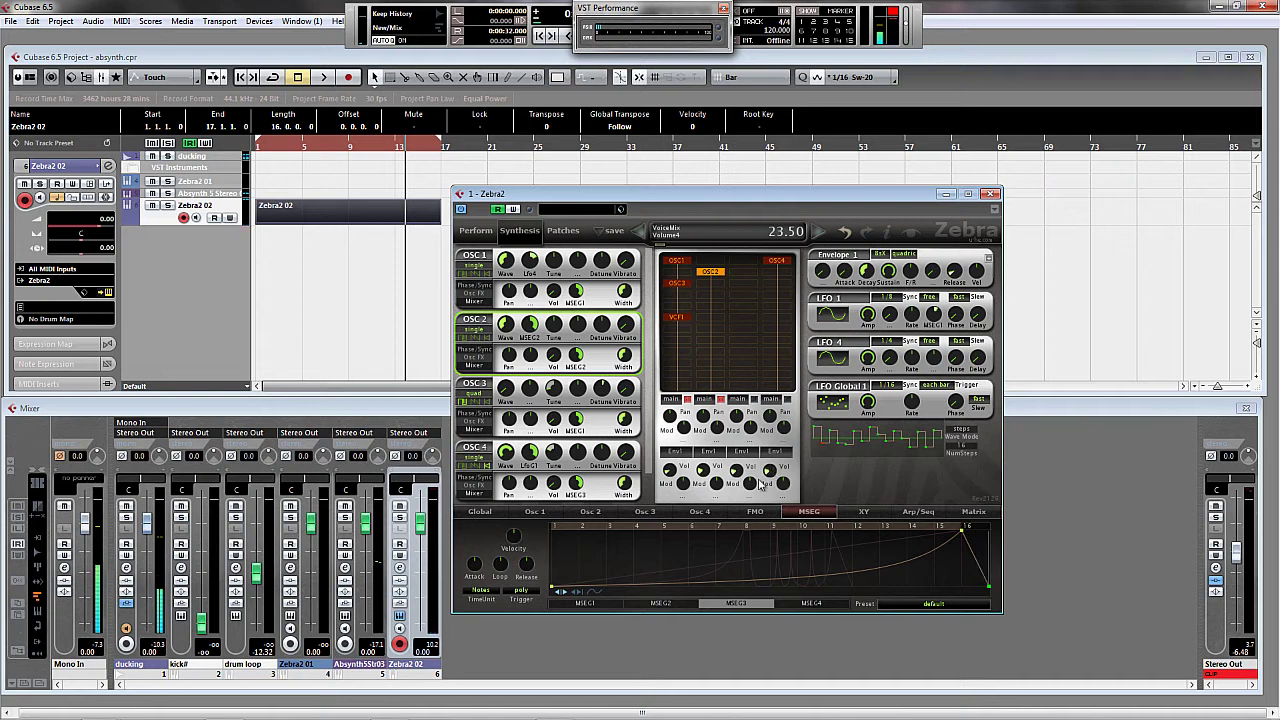
double_click(866, 575)
double_click(858, 548)
left_click_drag(861, 577, 877, 617)
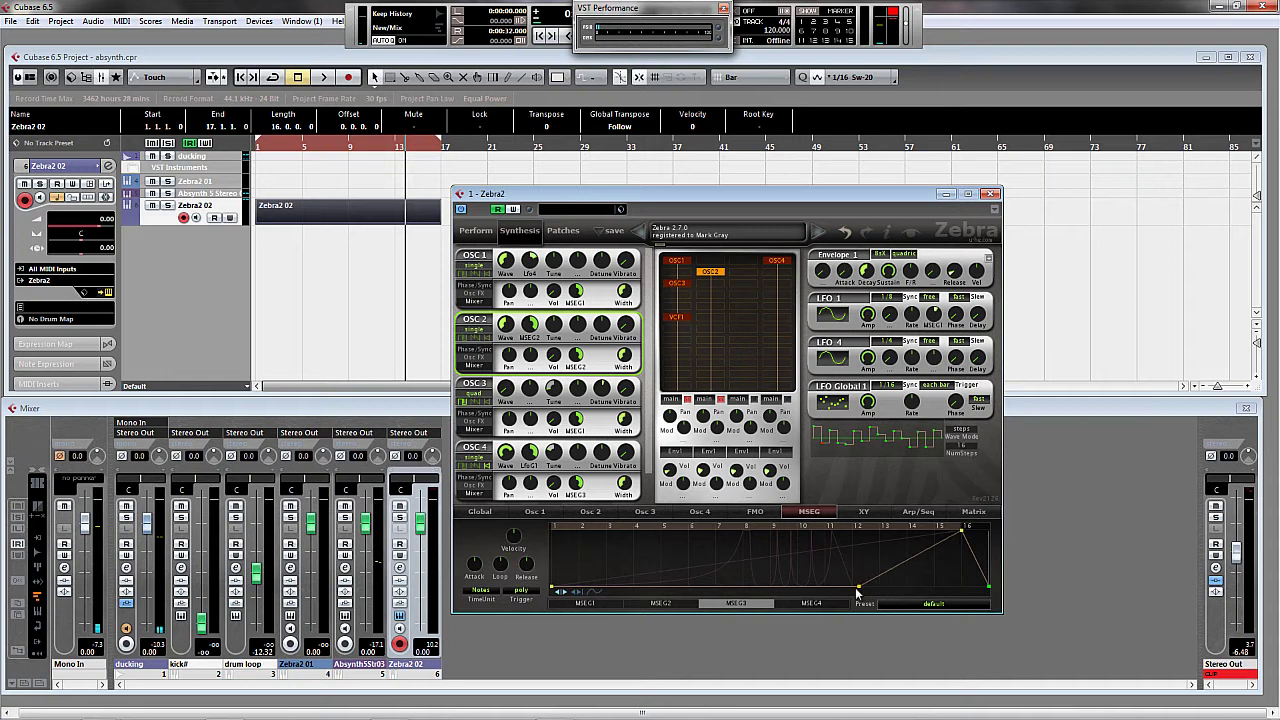
left_click_drag(901, 563, 883, 537)
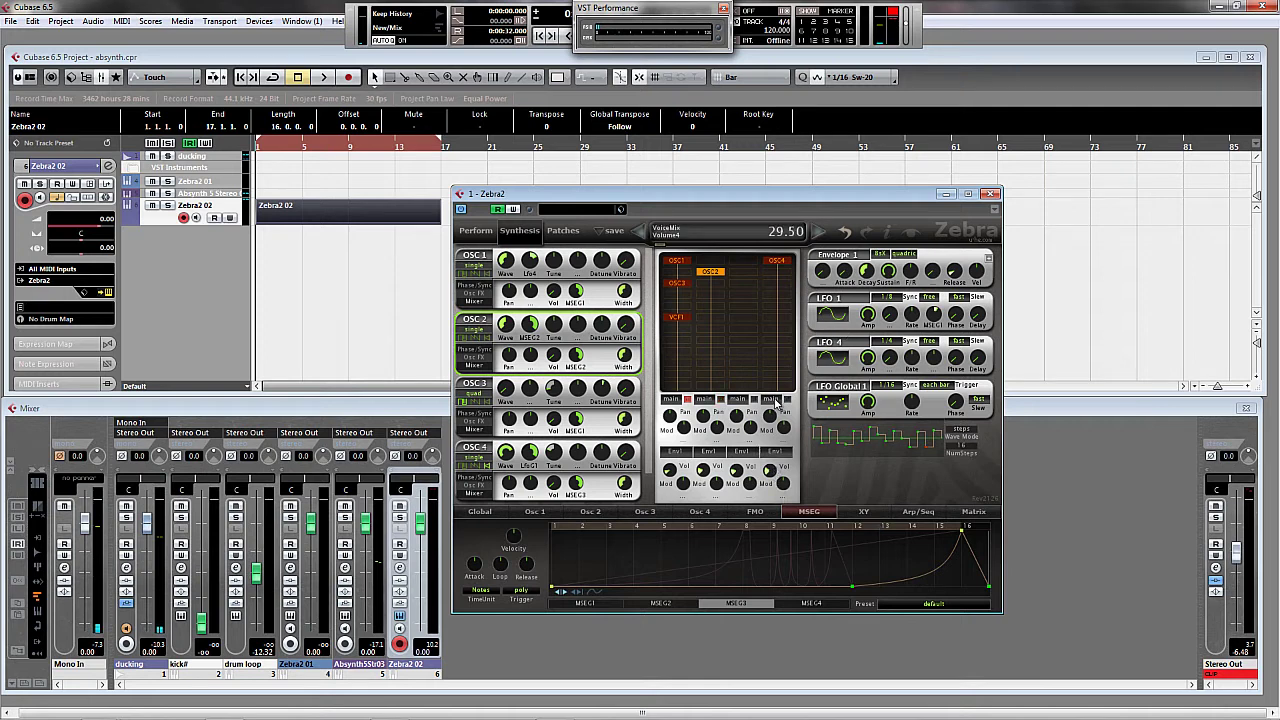
Play back the full patch with all mixer lanes unmuted
key("space")
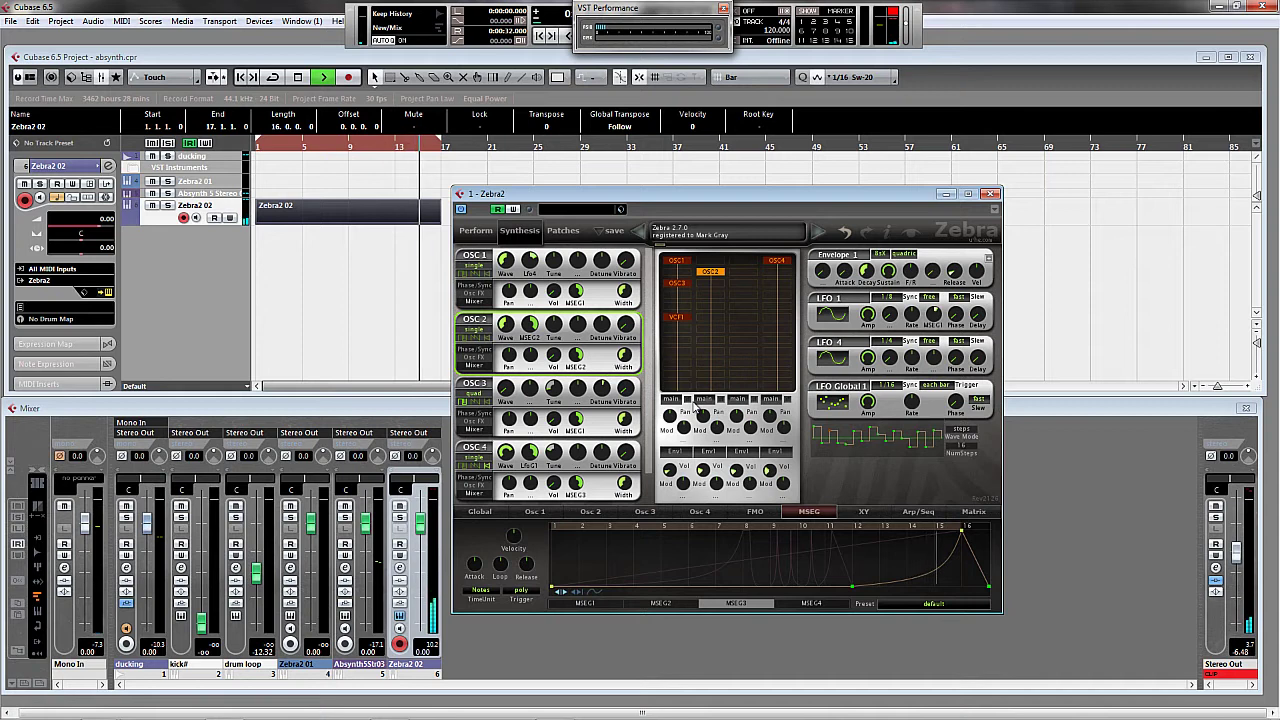
key("space")
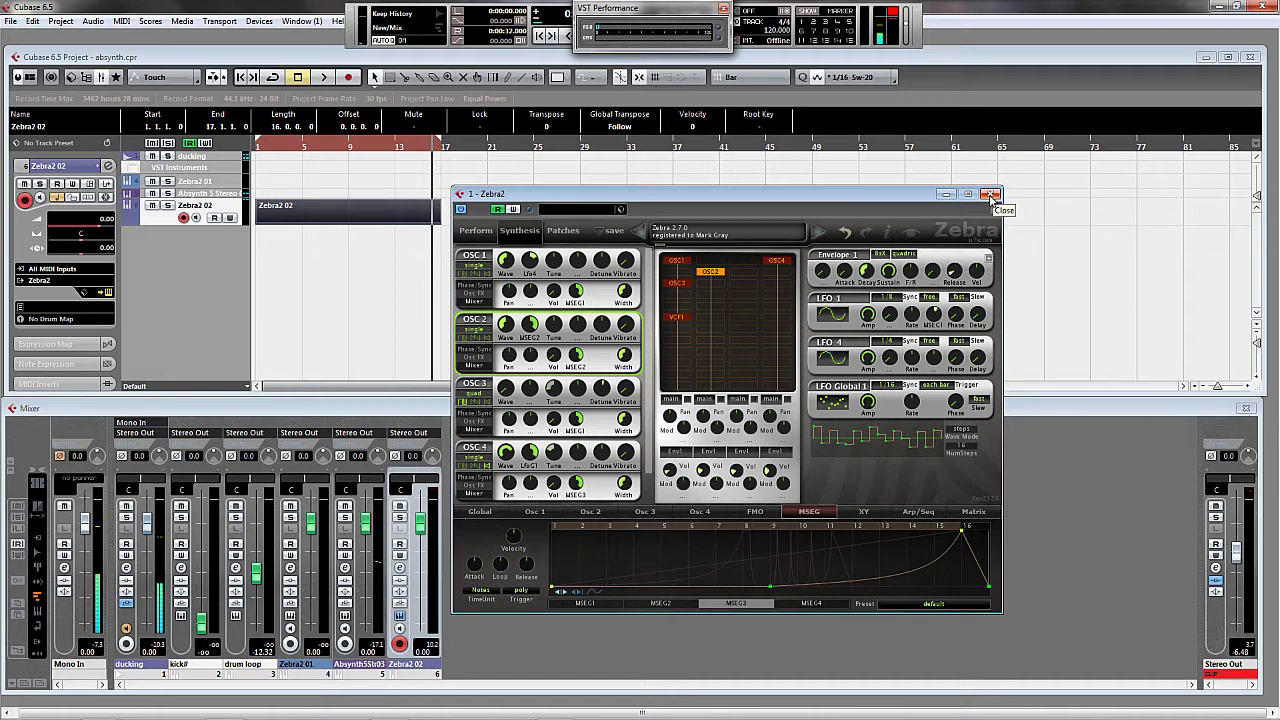
Move the Zebra2 window down to uncover the parts in the arrangement
left_click(446, 160)
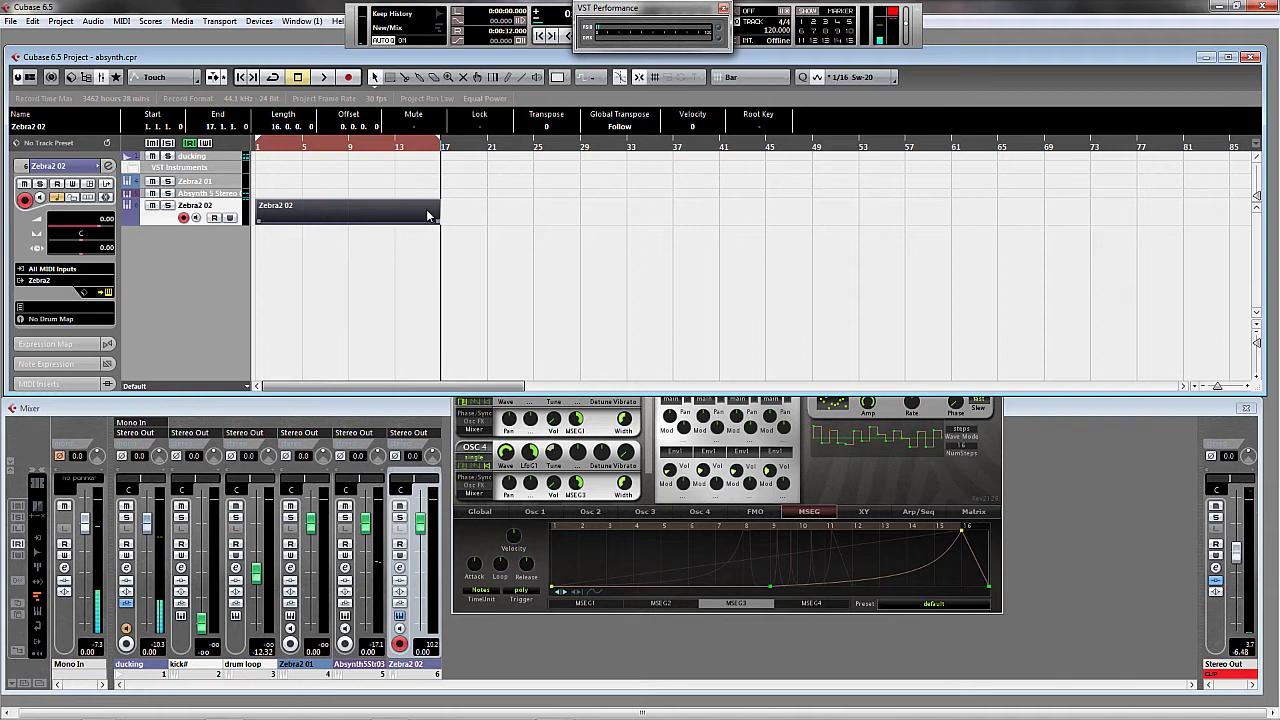
left_click(894, 537)
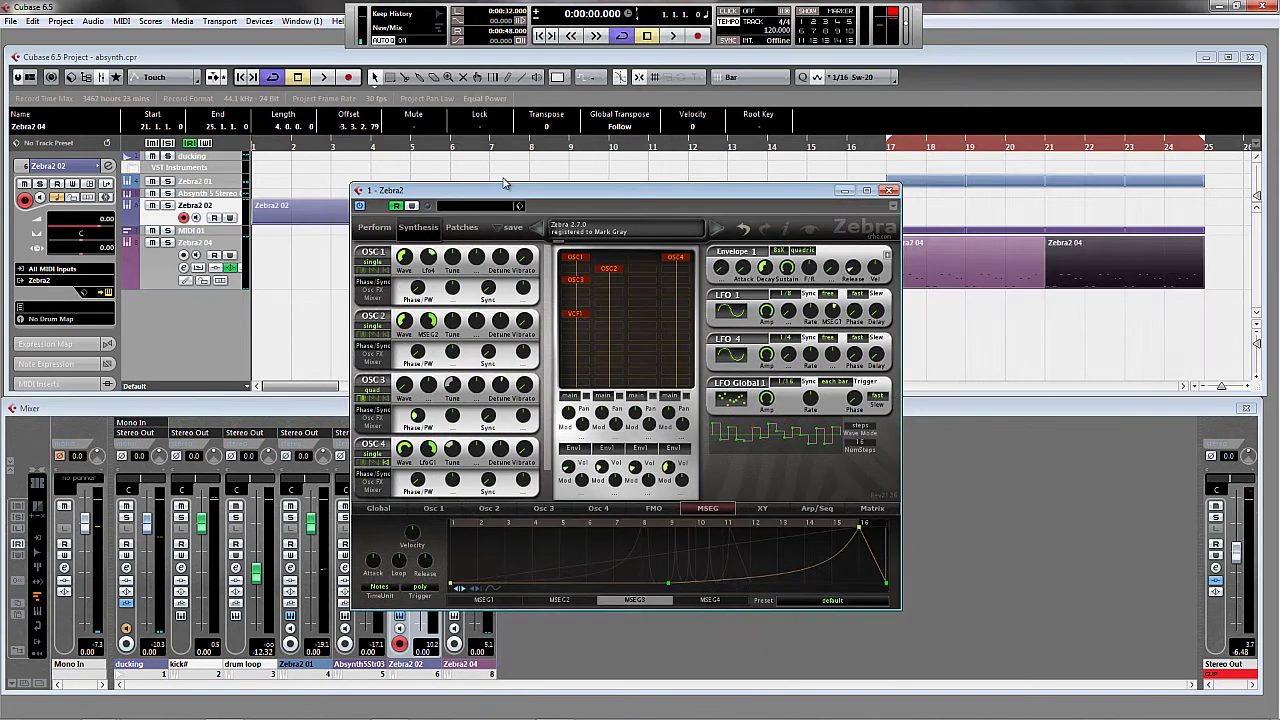
left_click_drag(498, 192, 446, 266)
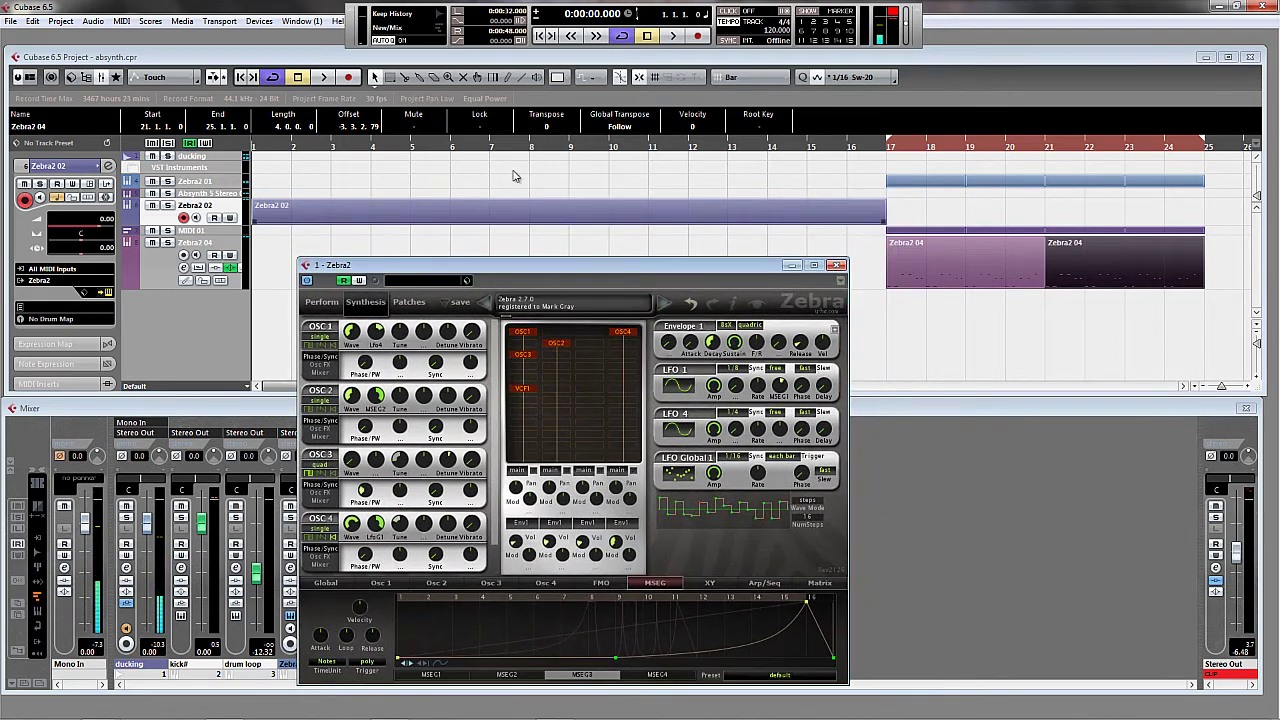
Select the Zebra2 02 part, open the Zebra2 01 track's instrument and arrange both Zebra2 windows side by side
left_click(299, 218)
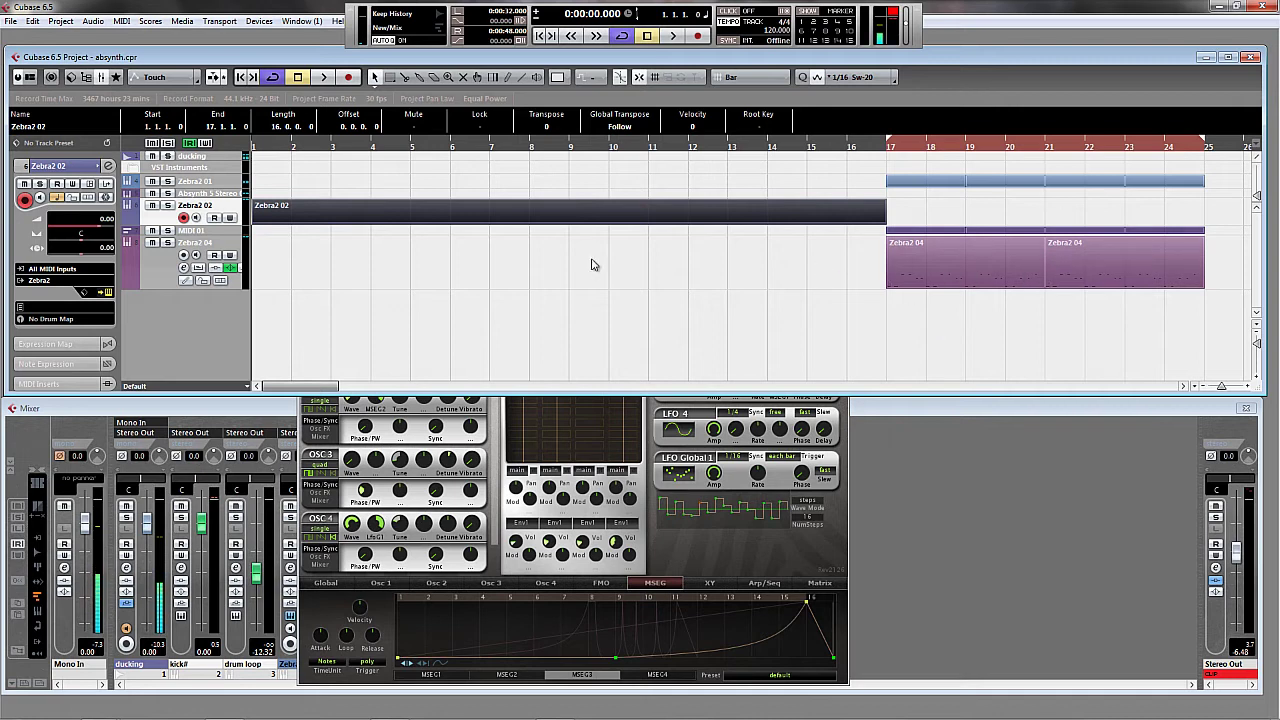
left_click(172, 262)
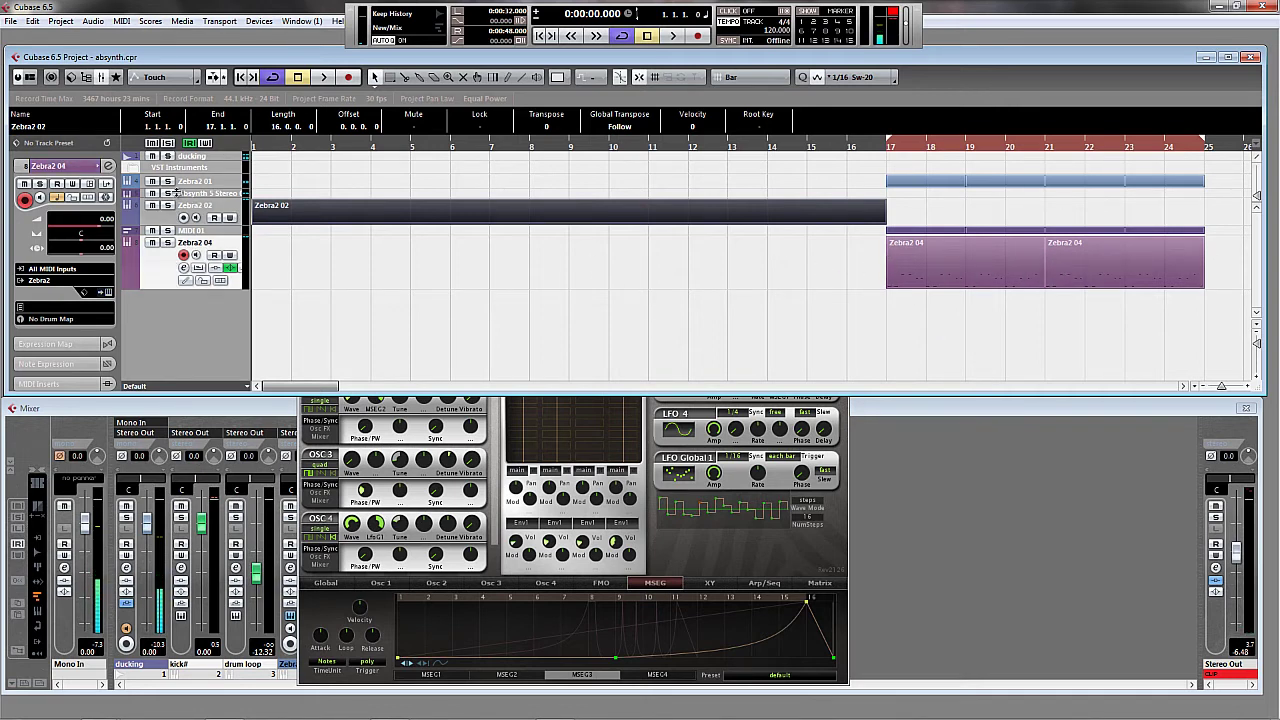
left_click(192, 182)
left_click(110, 292)
left_click_drag(914, 186, 941, 278)
left_click_drag(760, 278, 185, 242)
left_click_drag(826, 282, 805, 246)
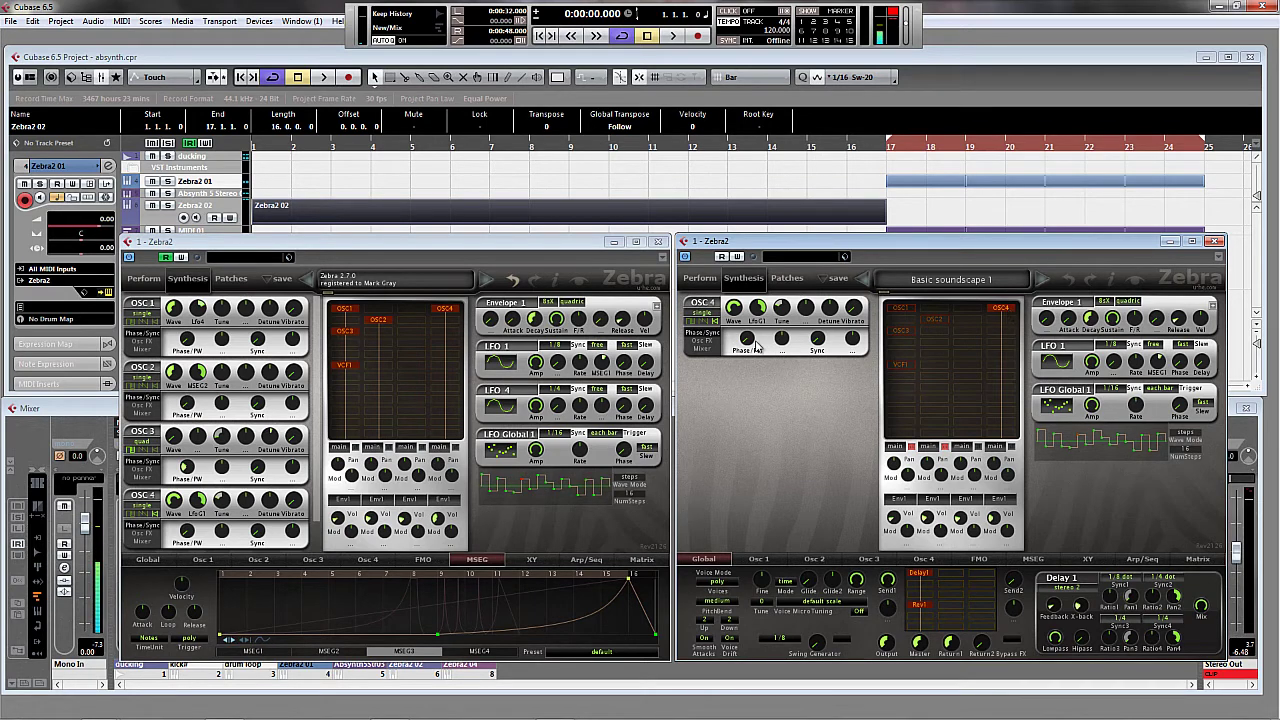
Show oscillator 4's mixer settings in both Zebra2 windows to compare its volume modulation
left_click(702, 348)
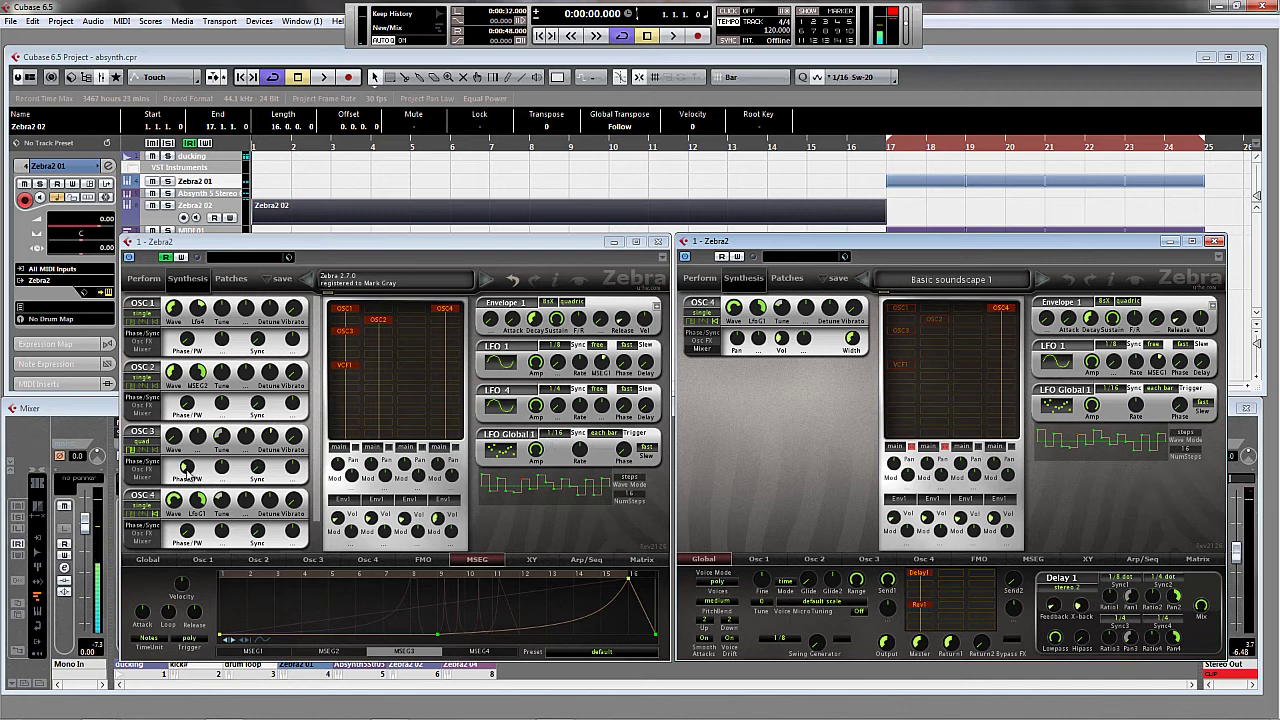
scroll(305, 483, "down", 1)
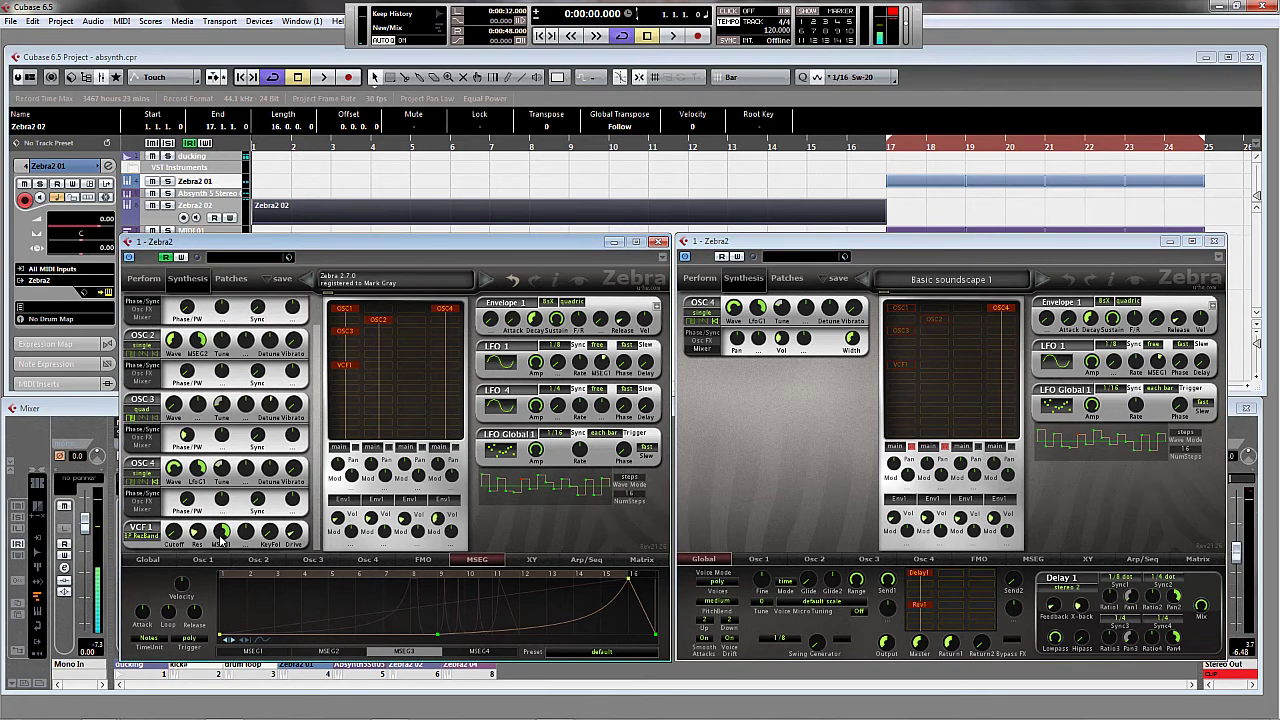
left_click(142, 509)
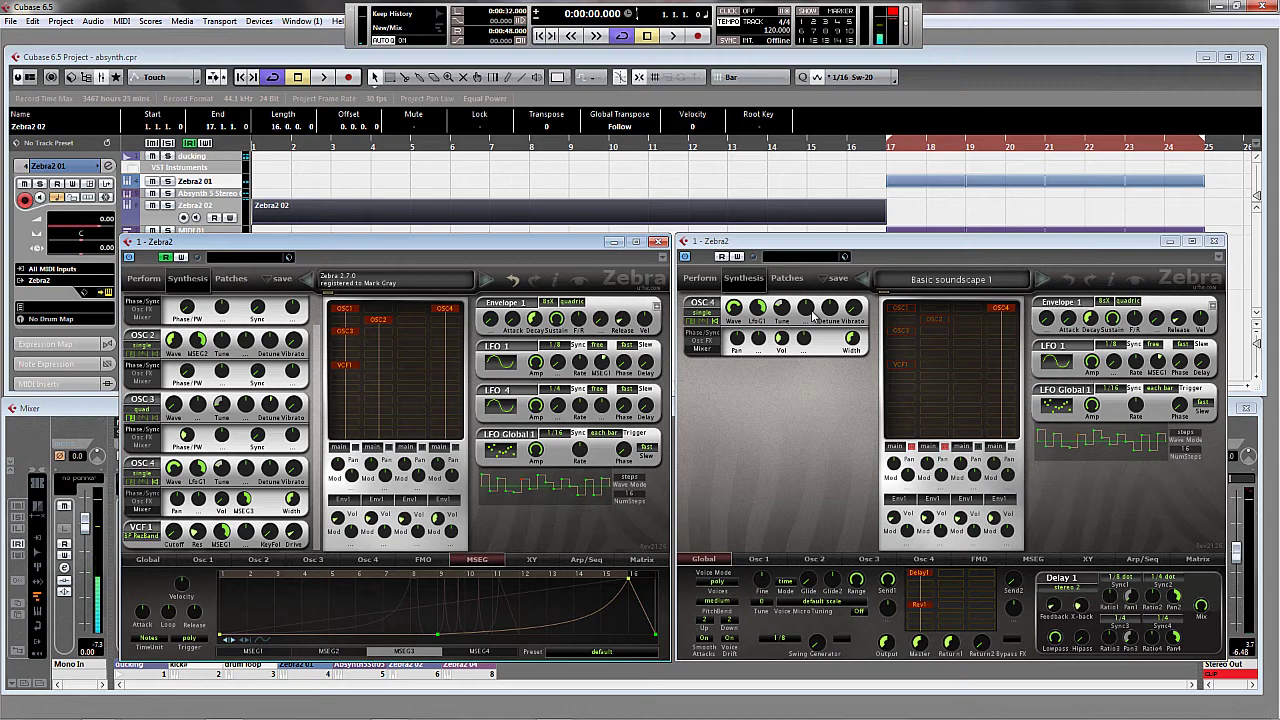
Play the arrangement into the bar 17 to 25 loop, clearing the Stereo Out clip indicator and keeping both Zebra2 windows in front
key("space")
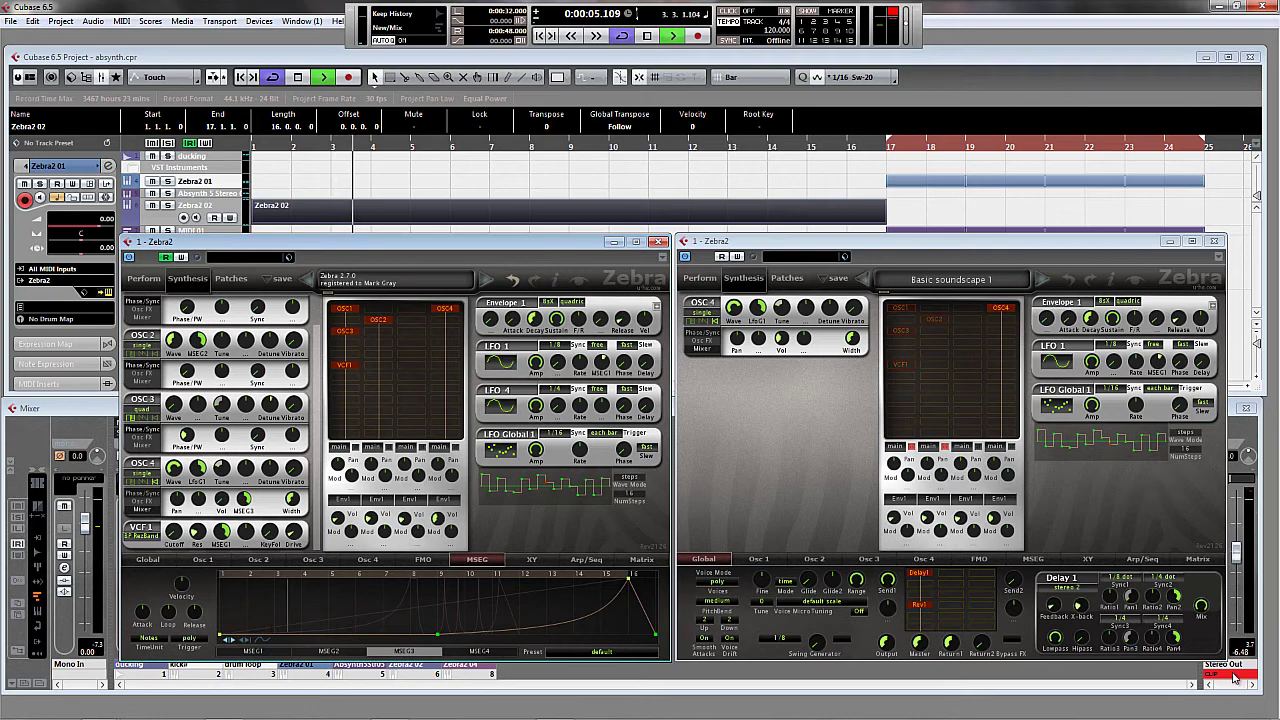
key("F3")
left_click(850, 250)
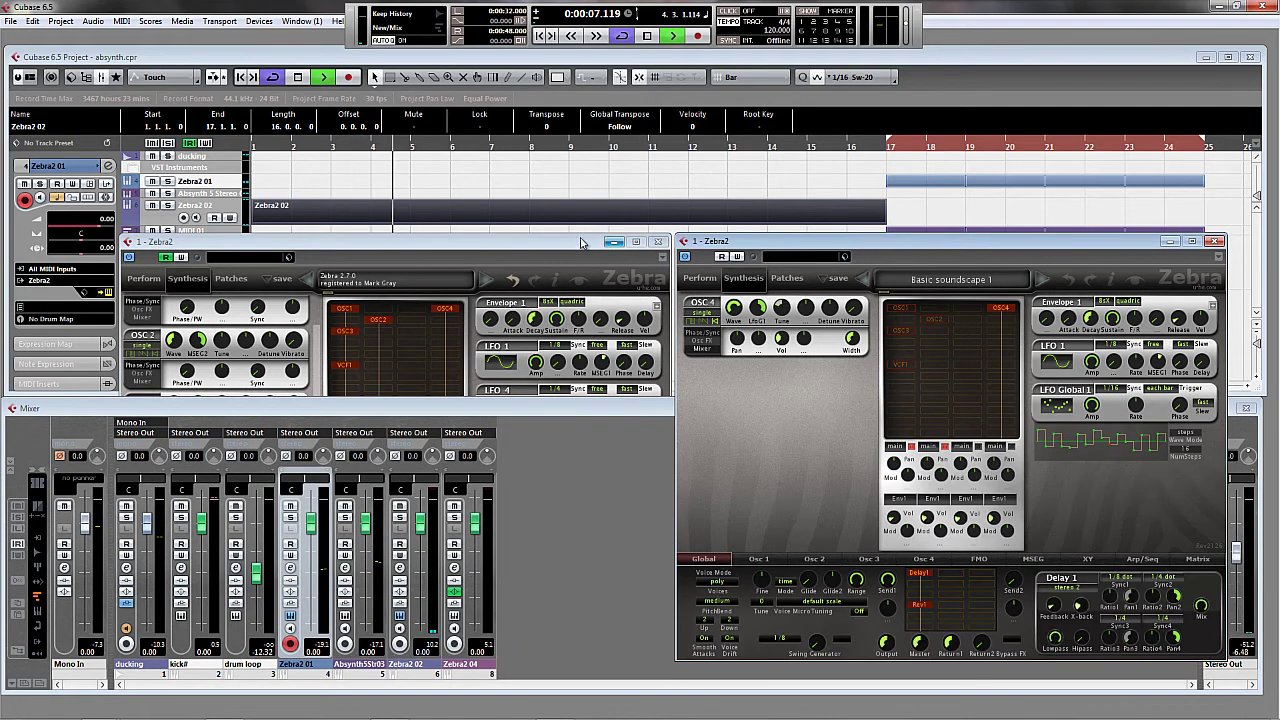
left_click(573, 244)
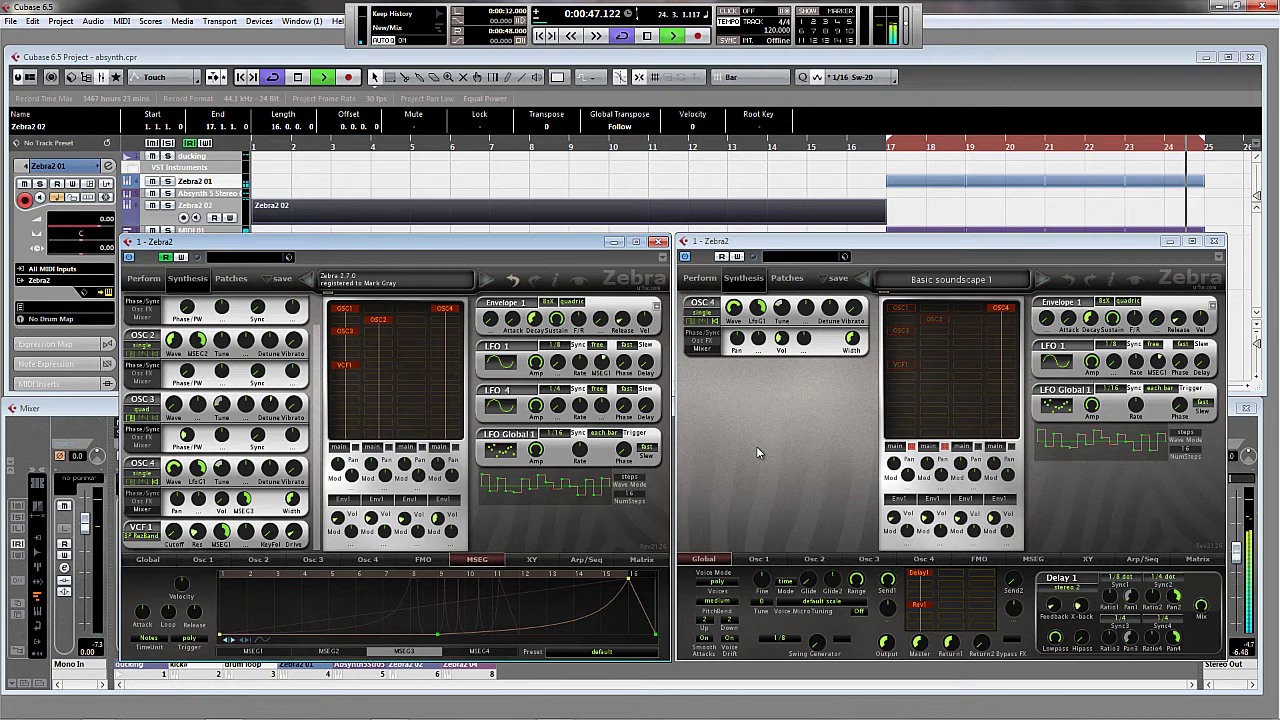
key("space")
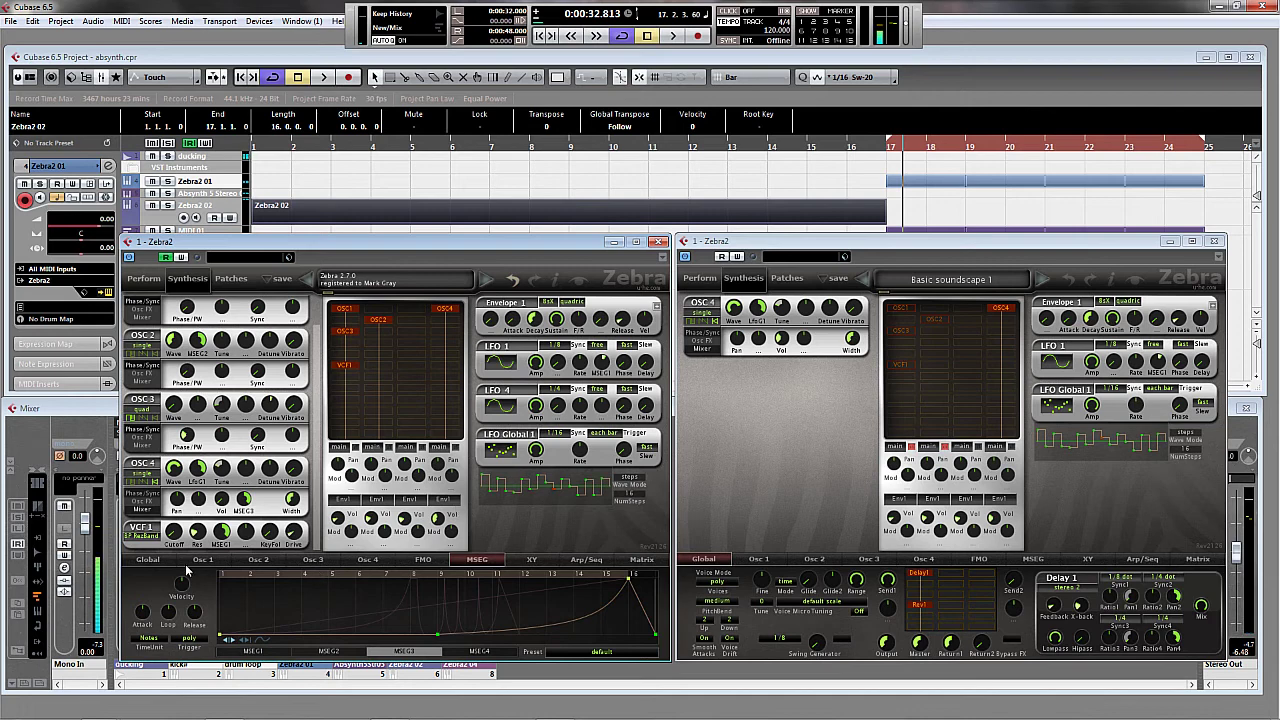
Show oscillator 4's waveform settings, and solo the Zebra2 01 track to audition it briefly
left_click(368, 560)
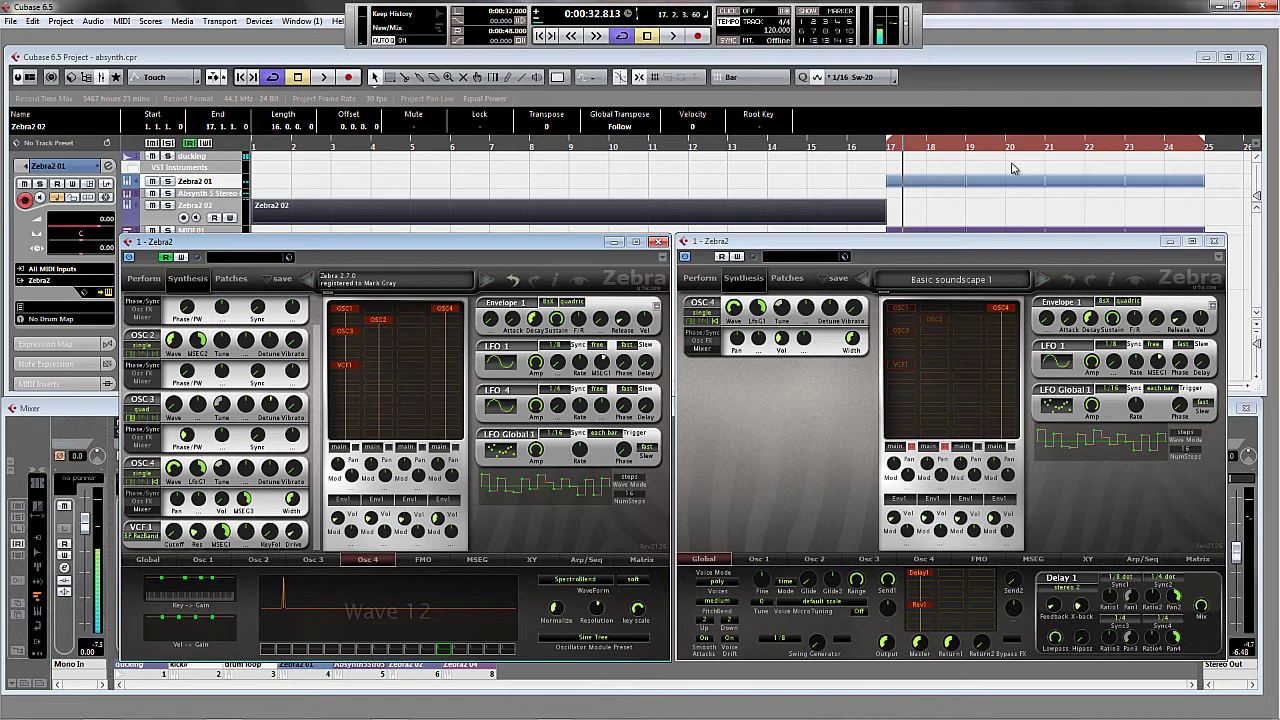
left_click(1008, 202)
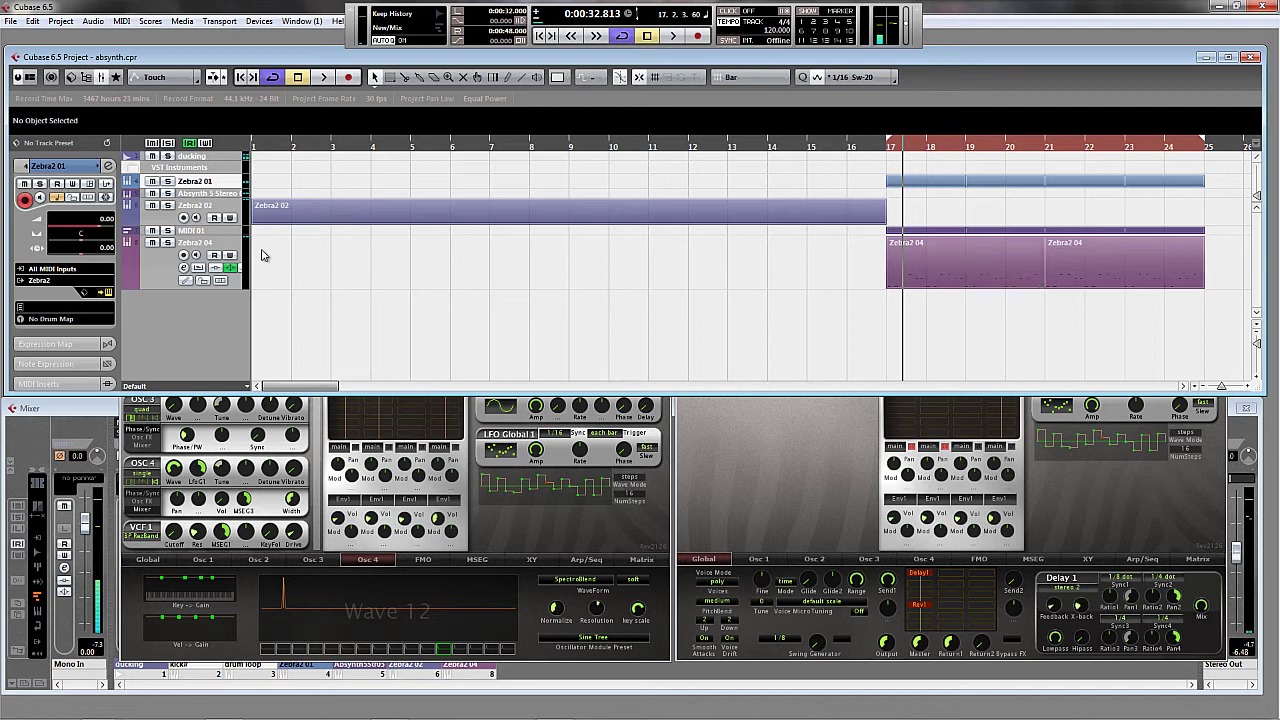
left_click(167, 181)
key("KP_0")
key("space")
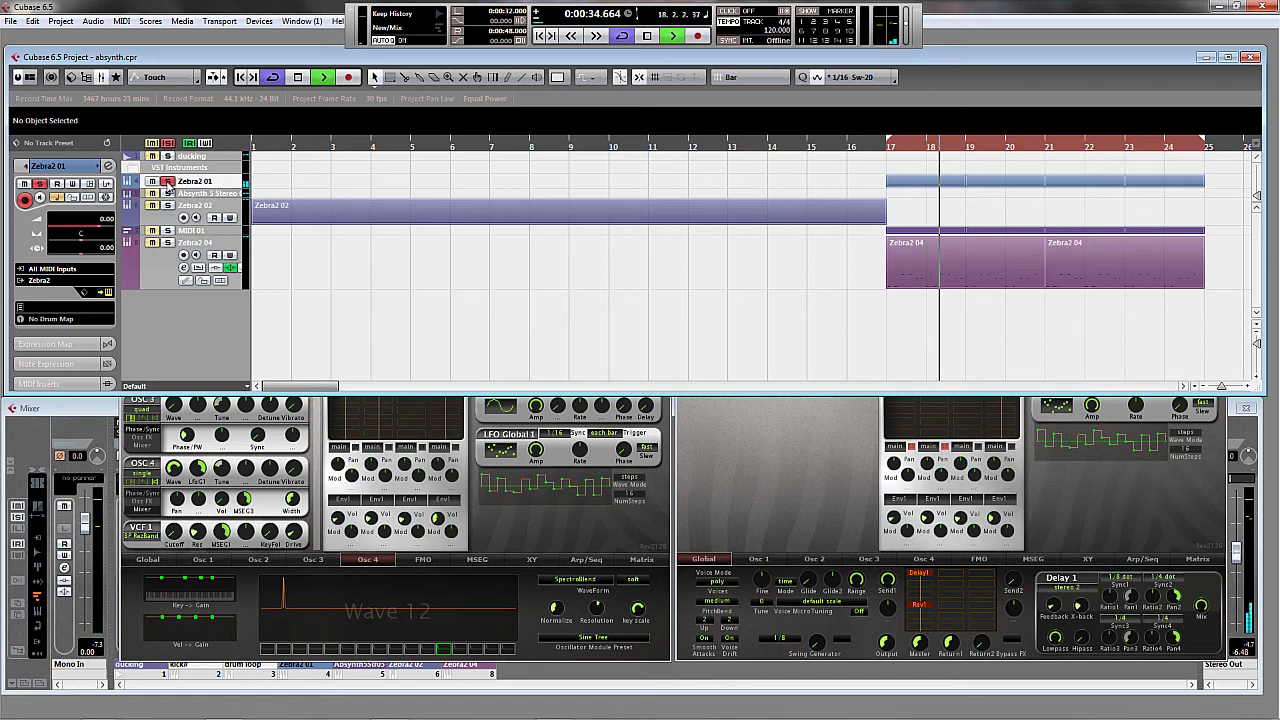
key("space")
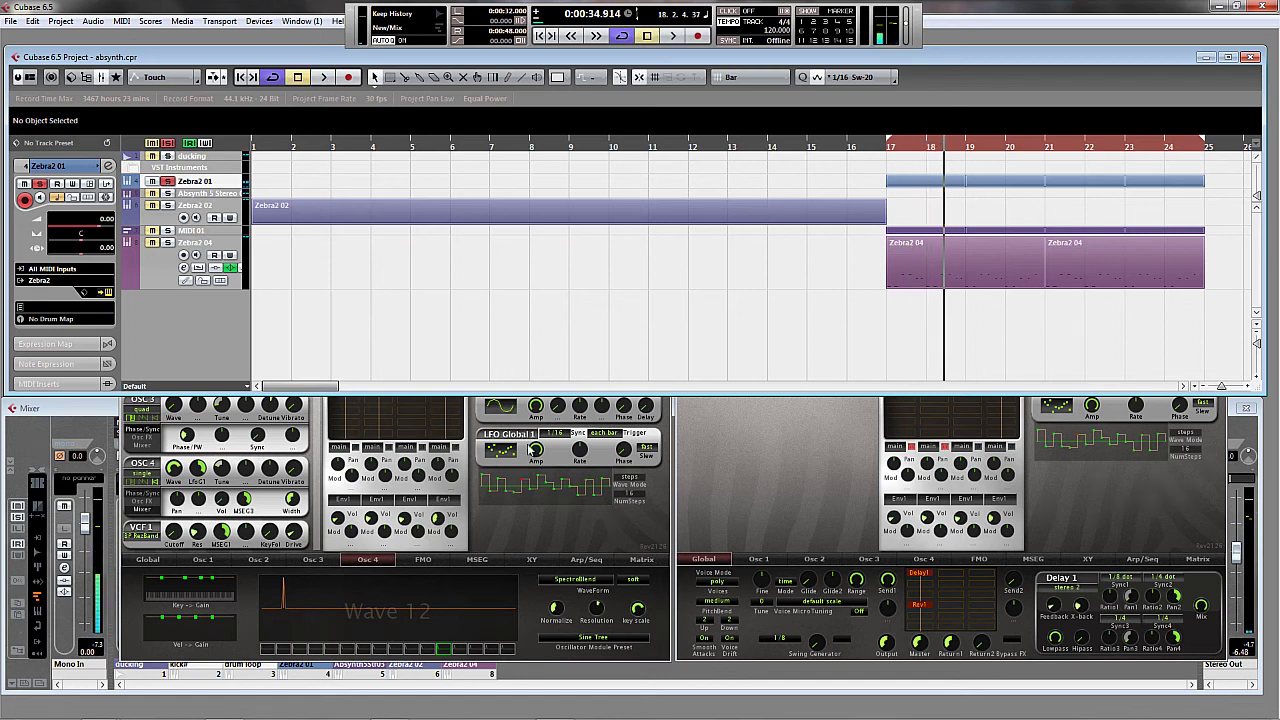
Place the playback cursor at bar 16 and select the Zebra2 02 part
left_click(726, 461)
left_click(851, 148)
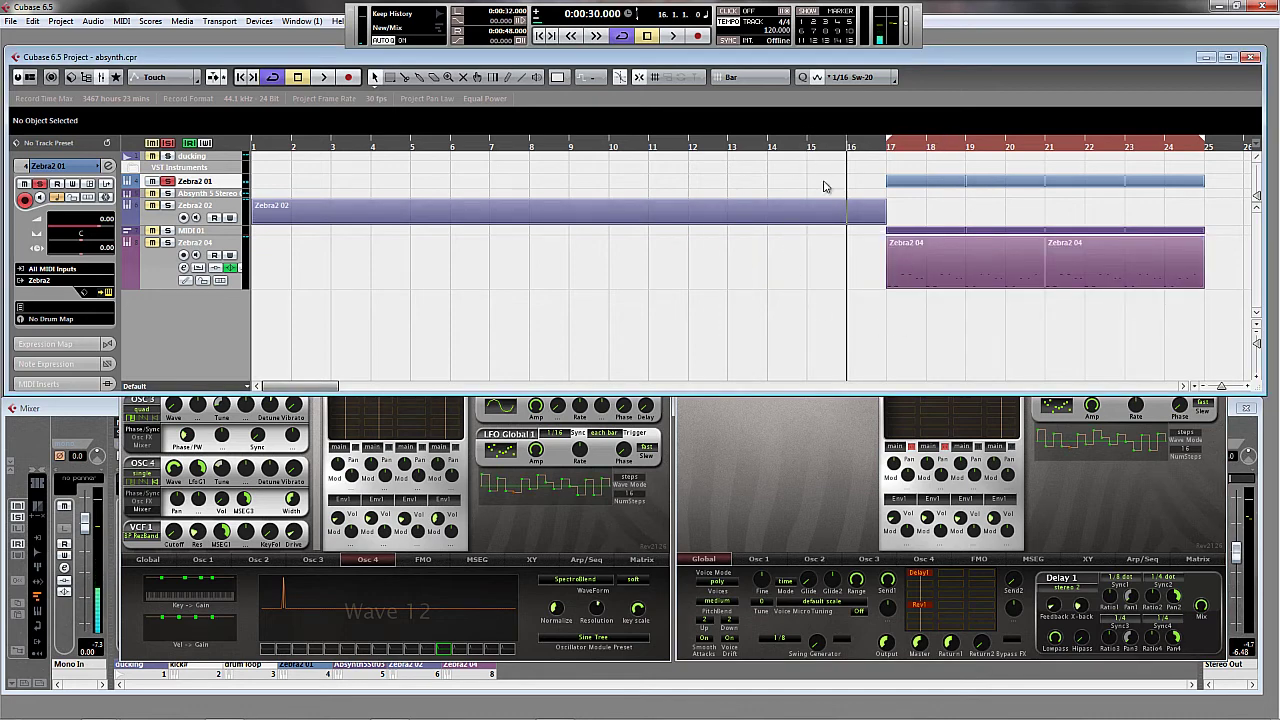
left_click(536, 510)
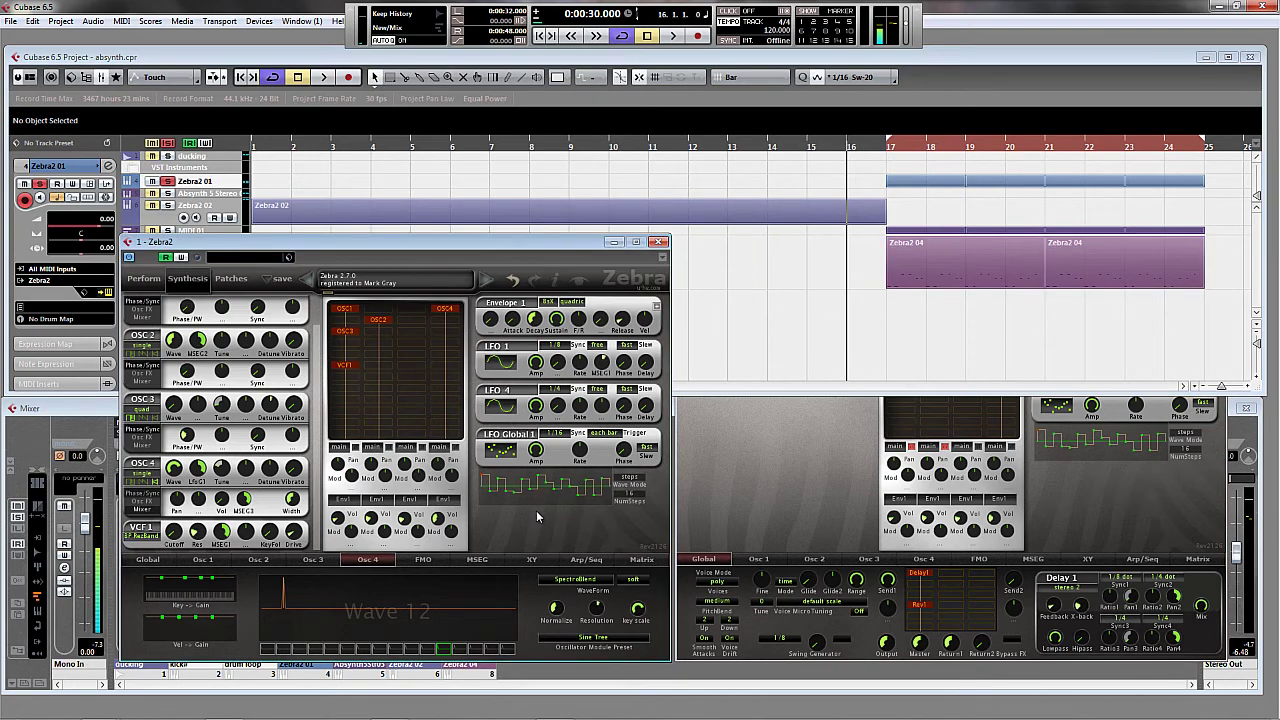
left_click(829, 221)
Display MSEG3 with both Zebra2 windows in front, extending its visible timeline to unit 22
left_click(753, 515)
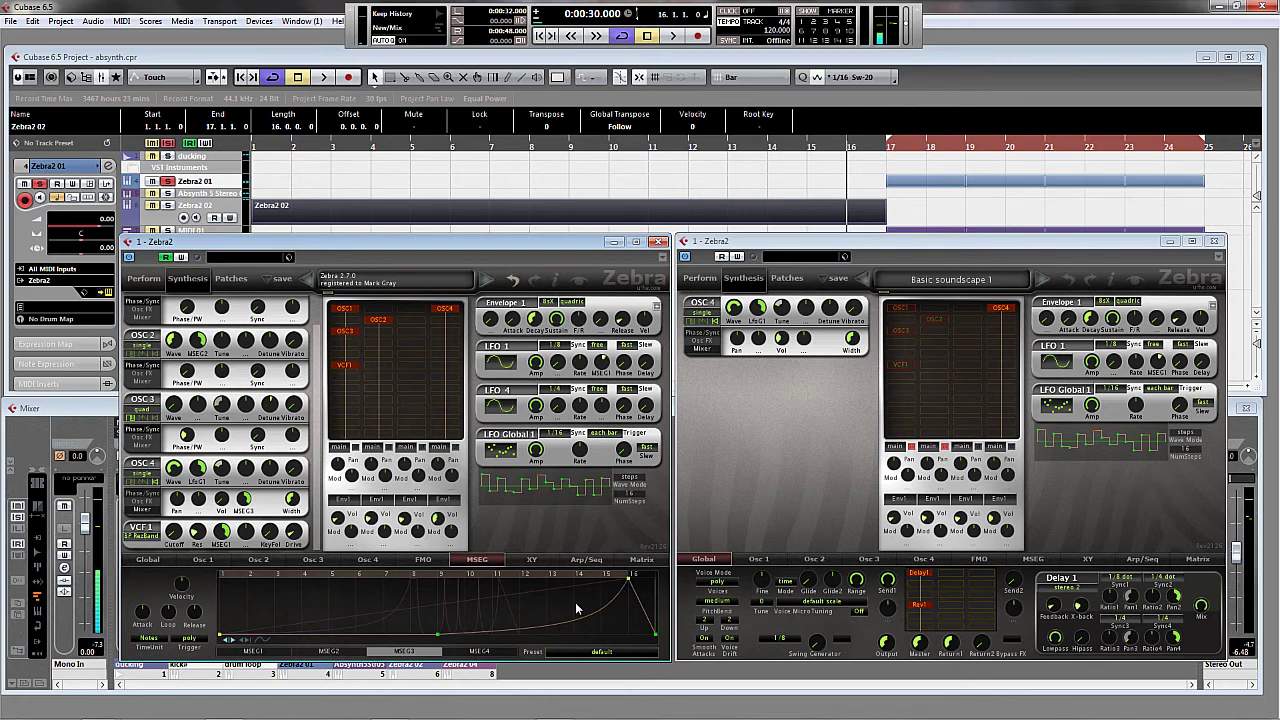
left_click_drag(586, 576, 578, 586)
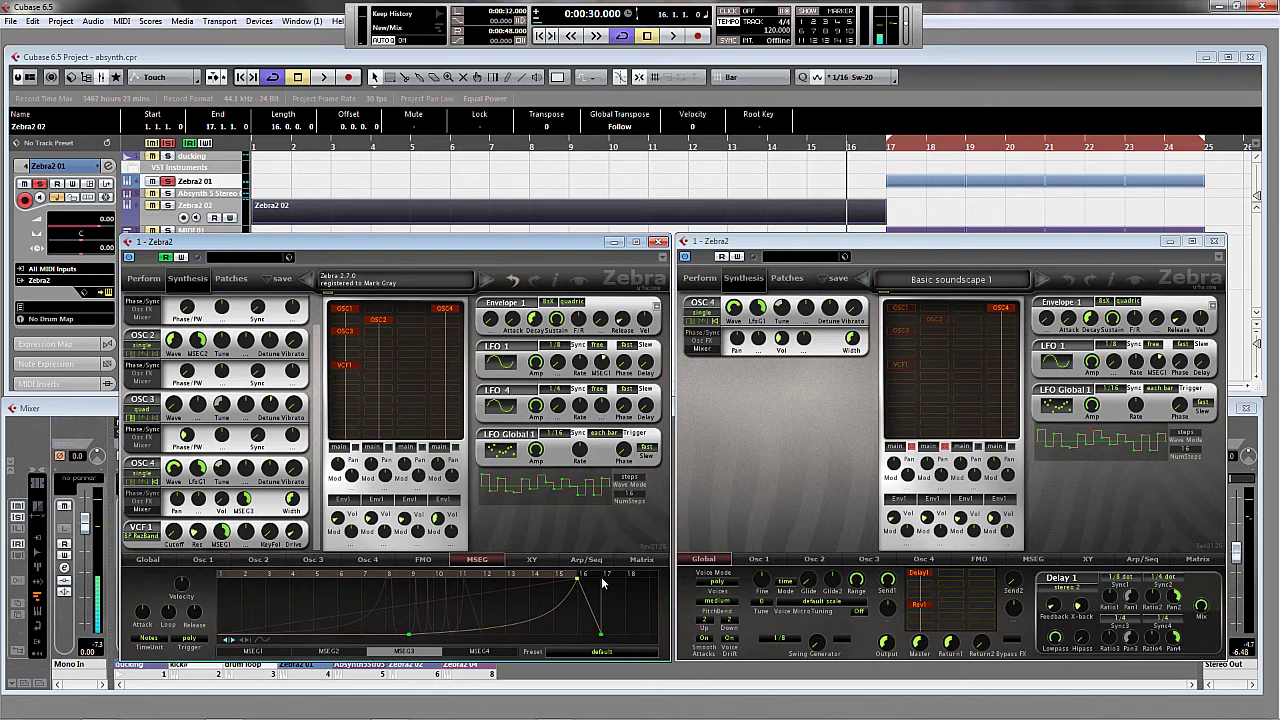
left_click_drag(528, 571, 560, 519)
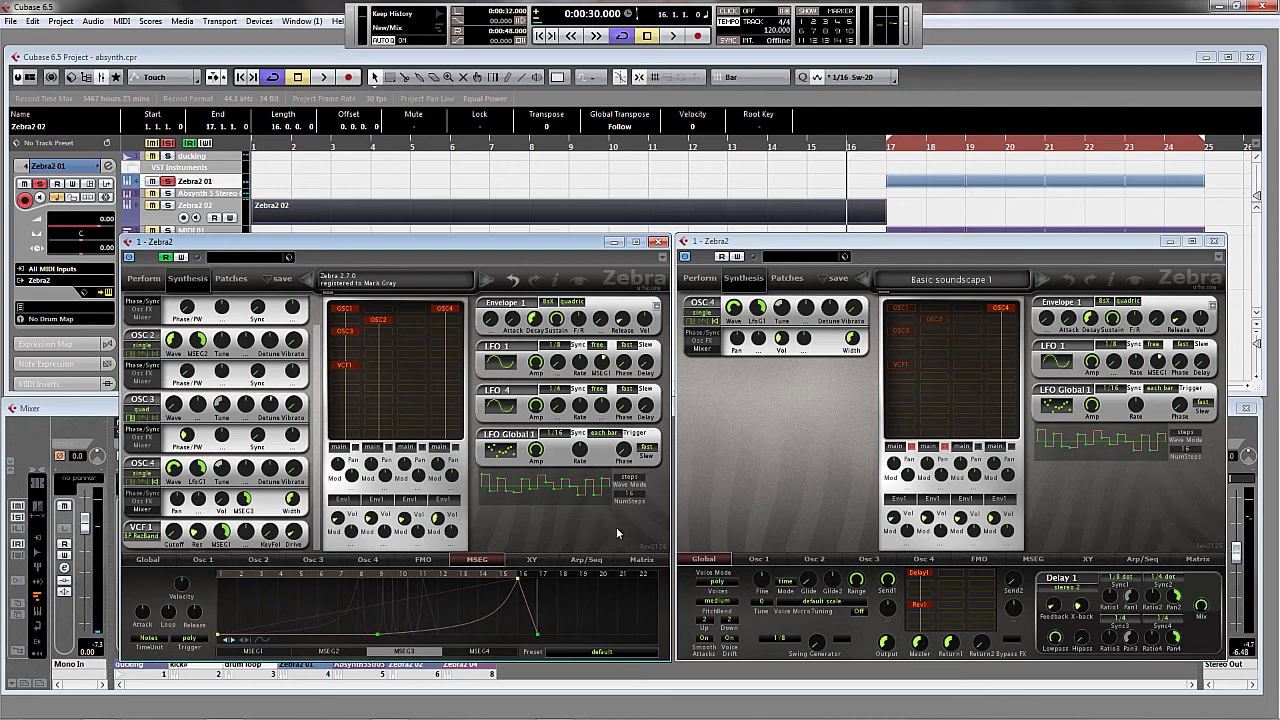